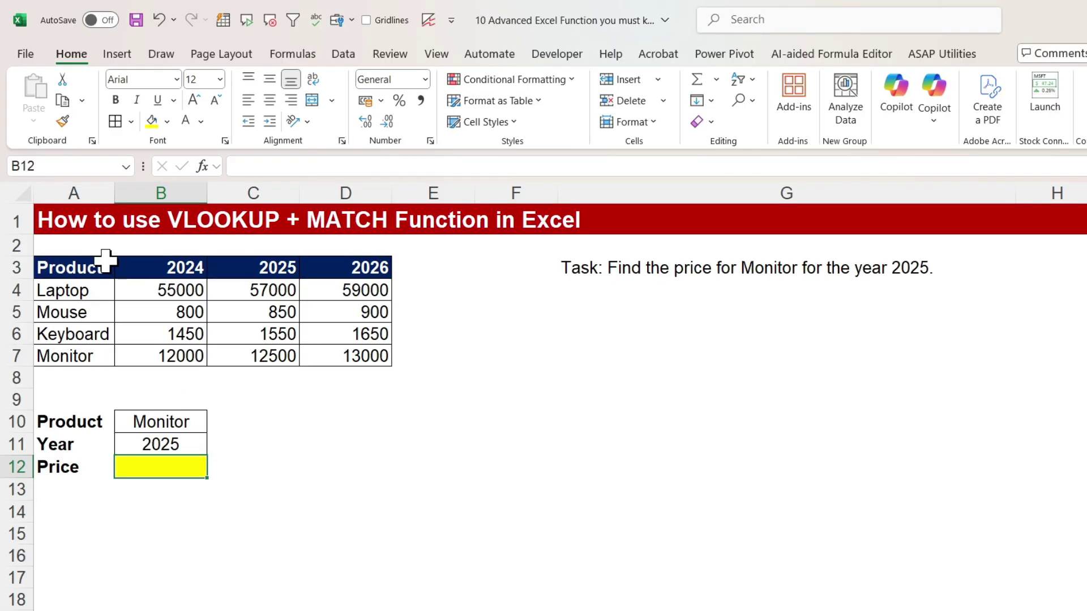
- Examine the product price table by year, the task description, and the product and year lookup cells
drag(88, 221, 74, 300)
drag(88, 352, 87, 352)
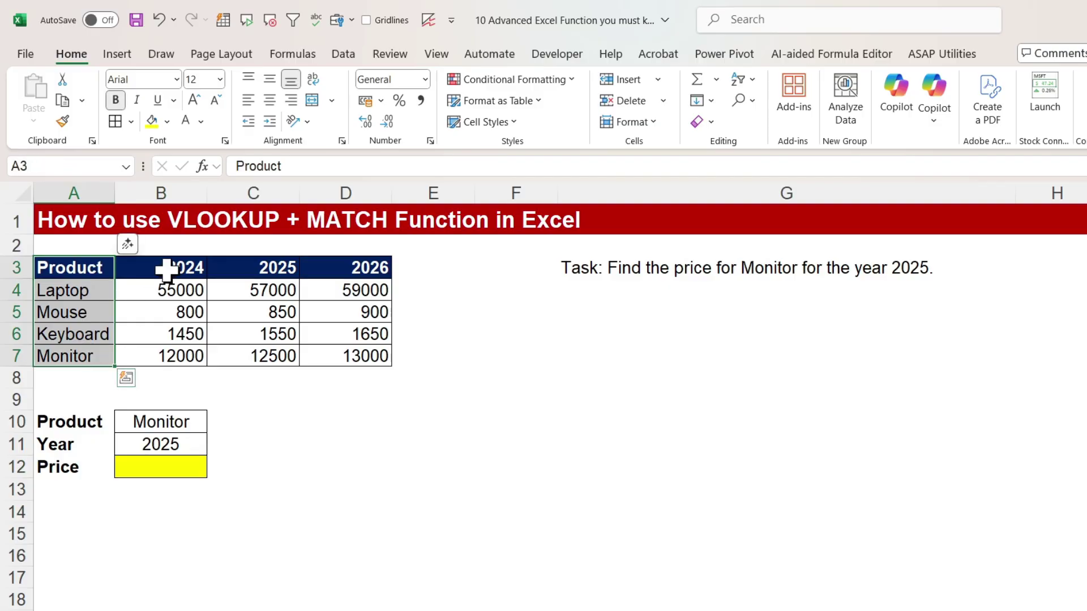
drag(162, 269, 163, 346)
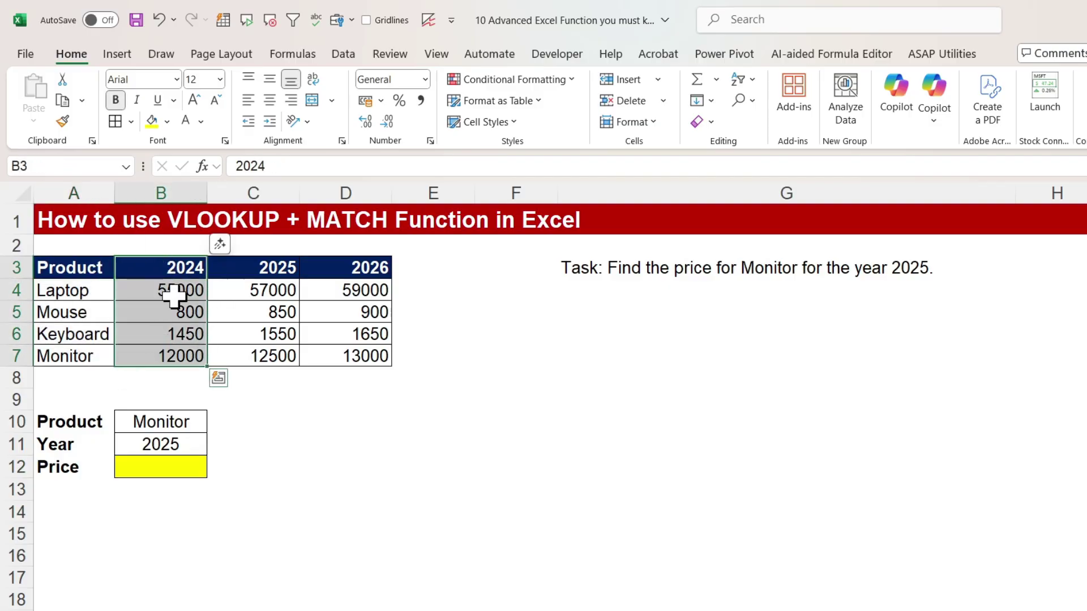
drag(169, 291, 172, 362)
drag(255, 290, 256, 357)
drag(357, 288, 357, 346)
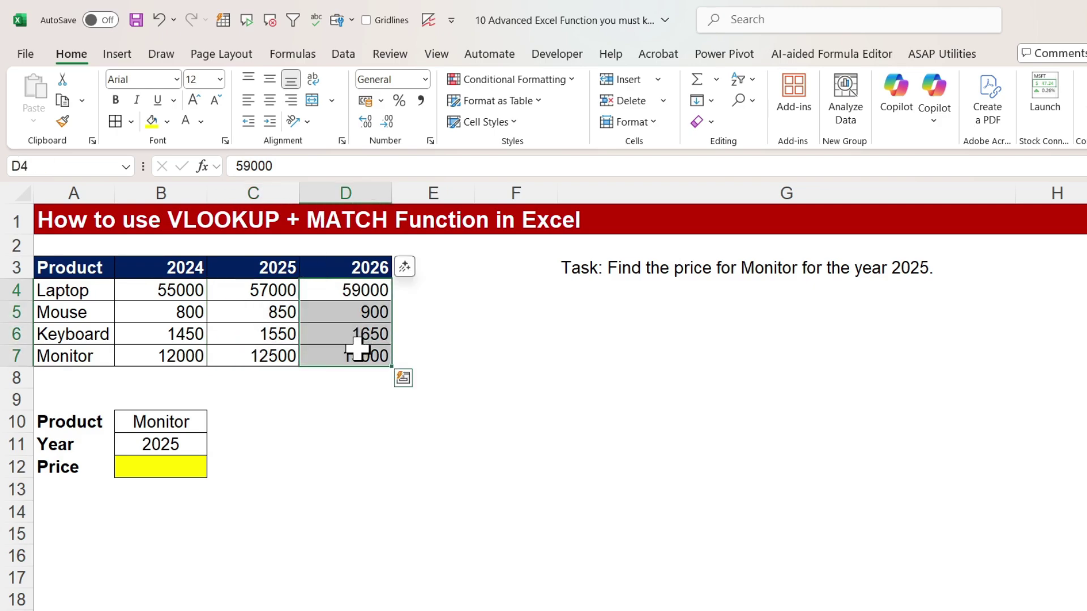
click(646, 267)
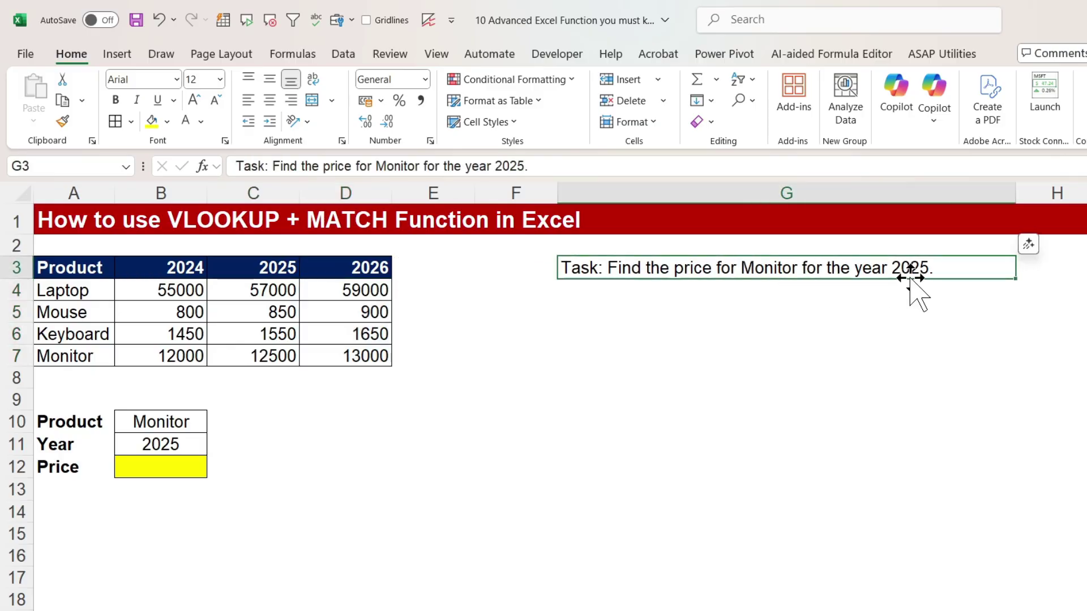
click(190, 422)
click(160, 444)
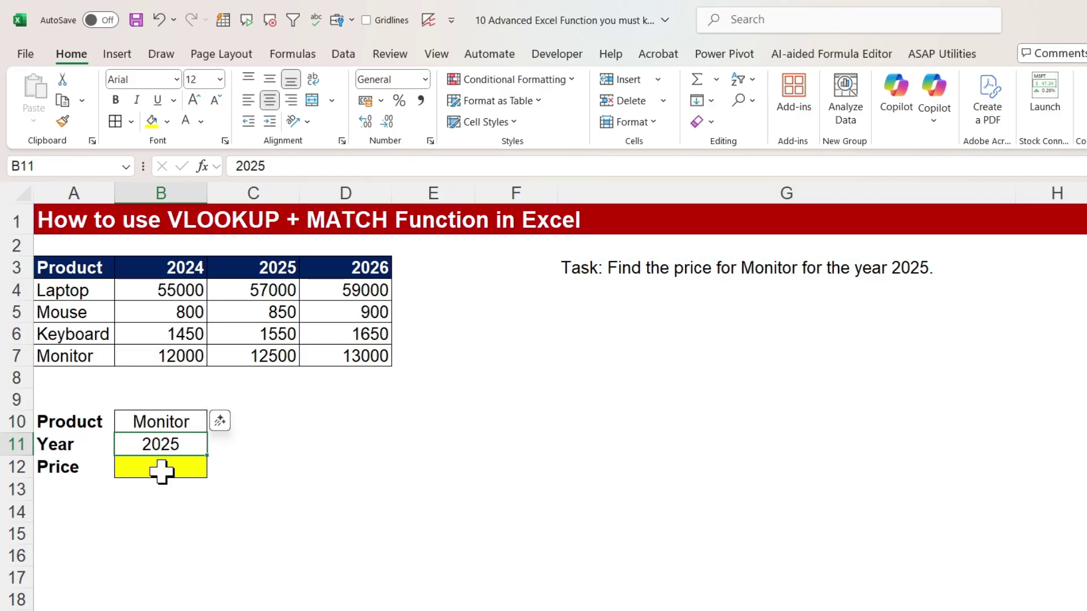
- Start a VLOOKUP formula in B12 with B10 as the lookup value and A3:D7 as the table array
click(162, 471)
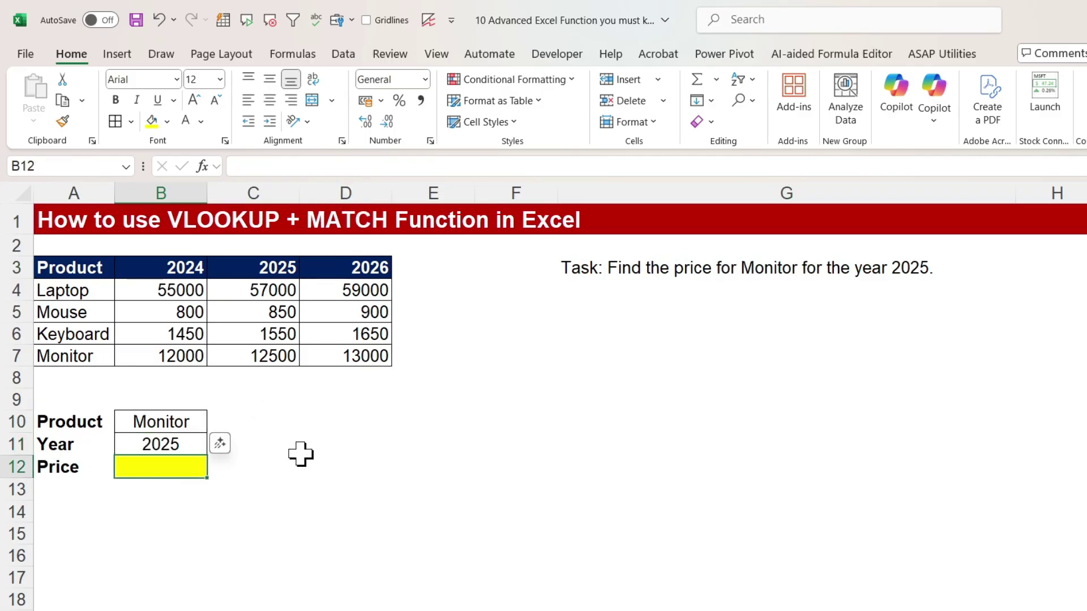
text(=vlo)
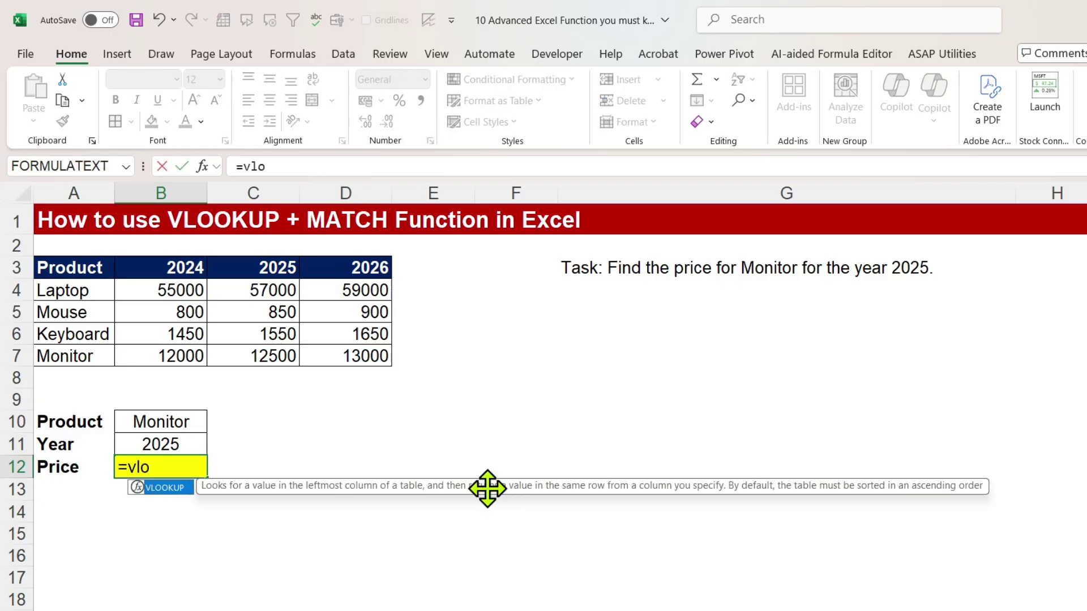
key(Tab)
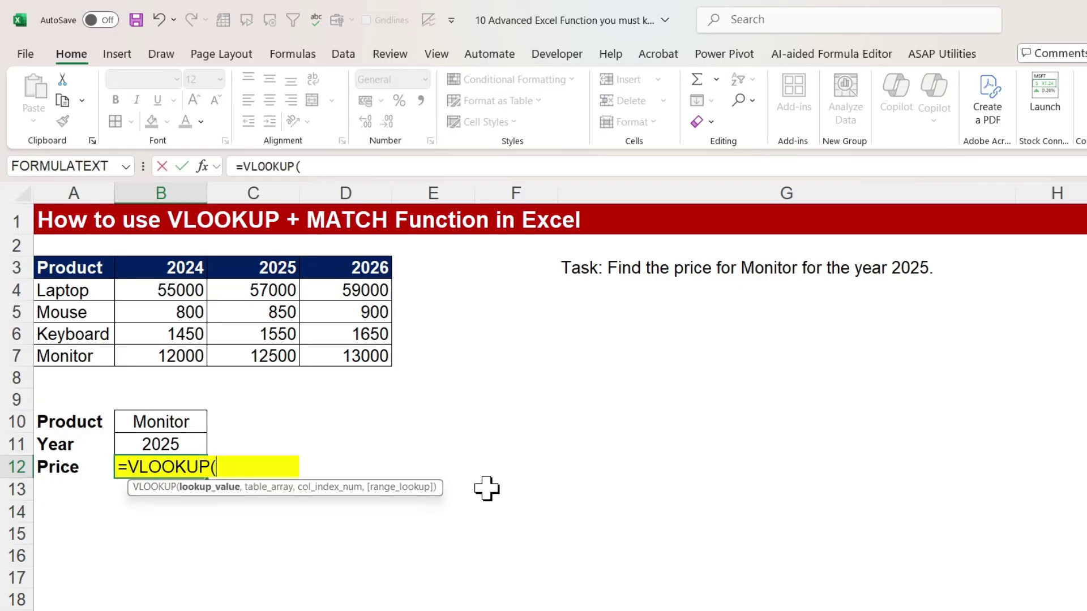
key(BackSpace)
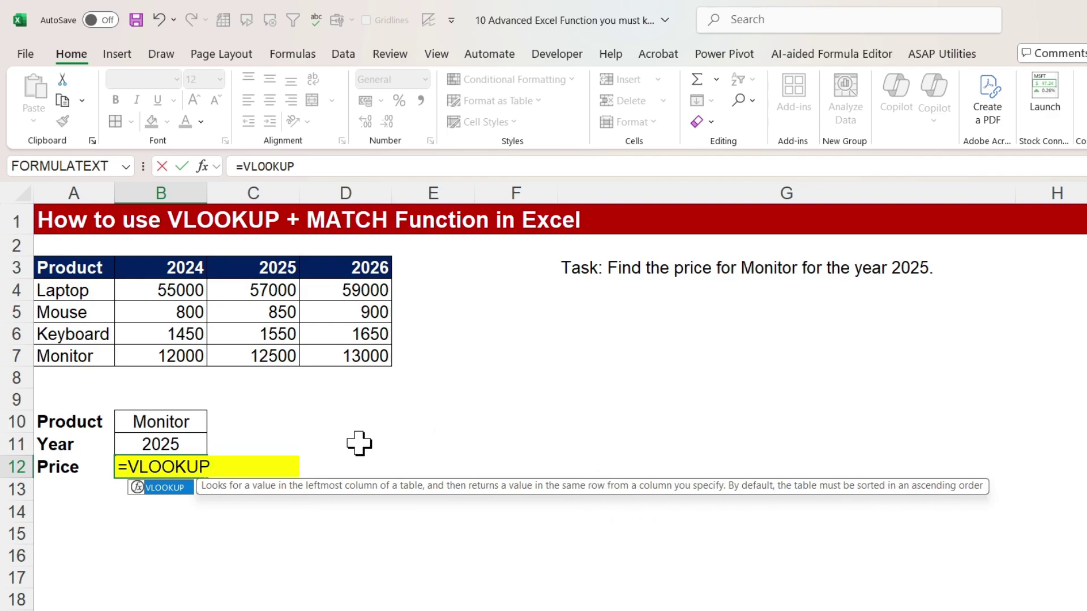
text(()
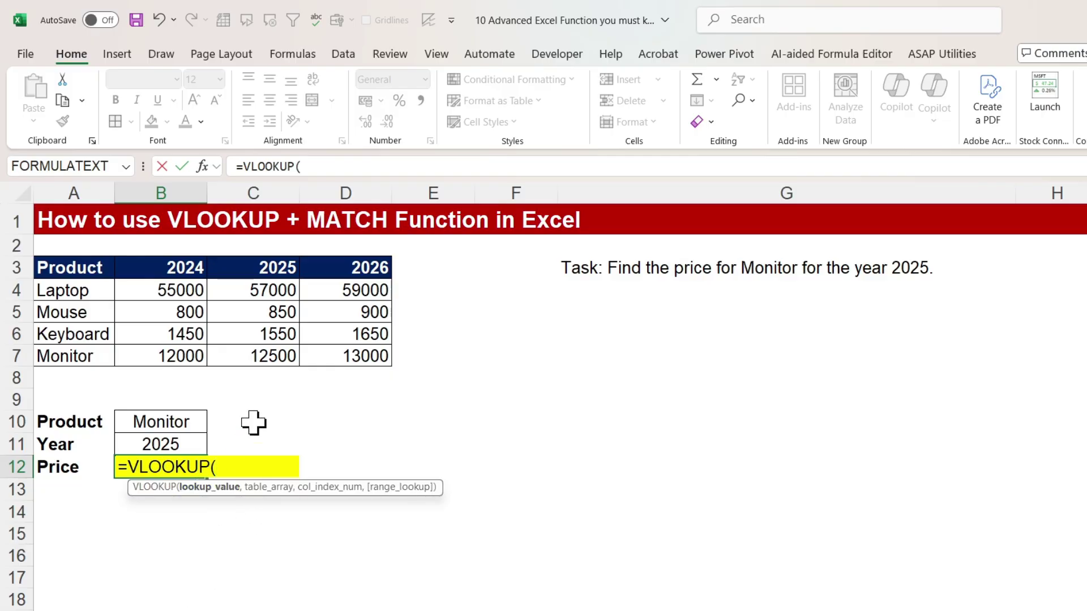
click(178, 421)
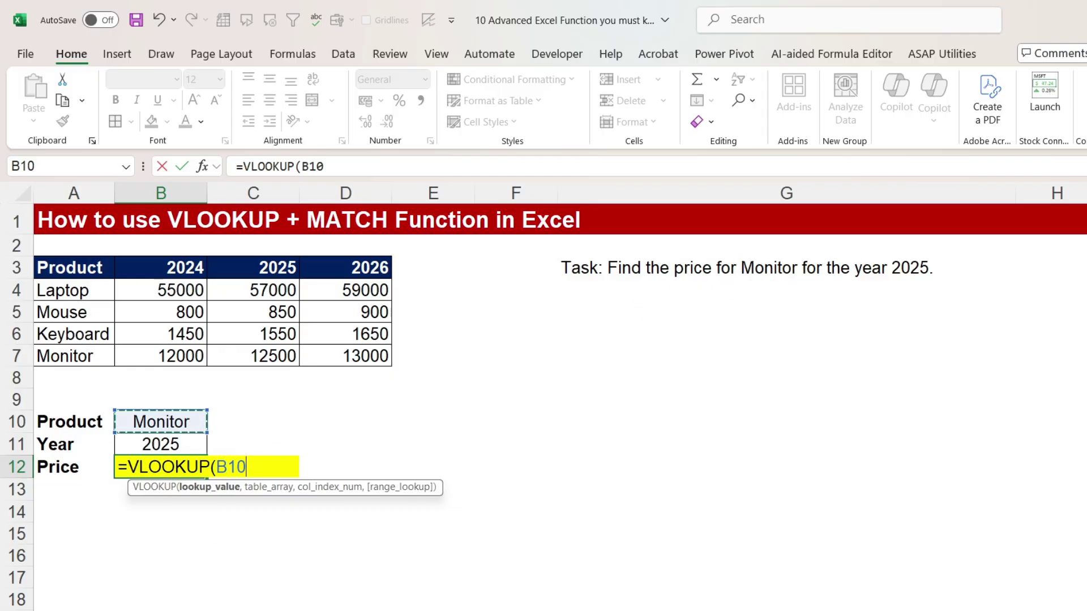
text(,)
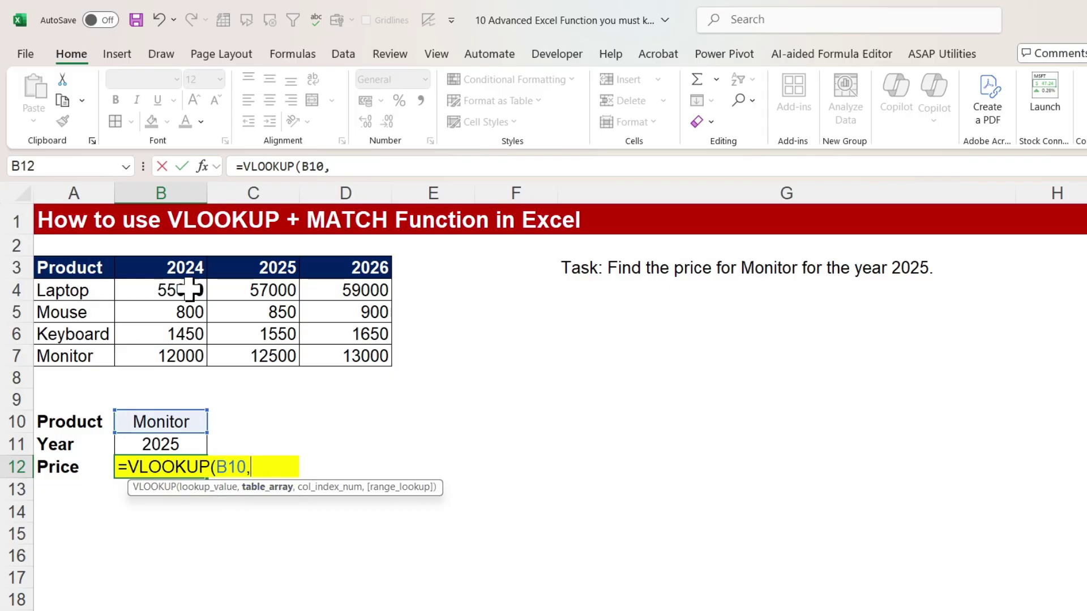
drag(85, 271, 376, 354)
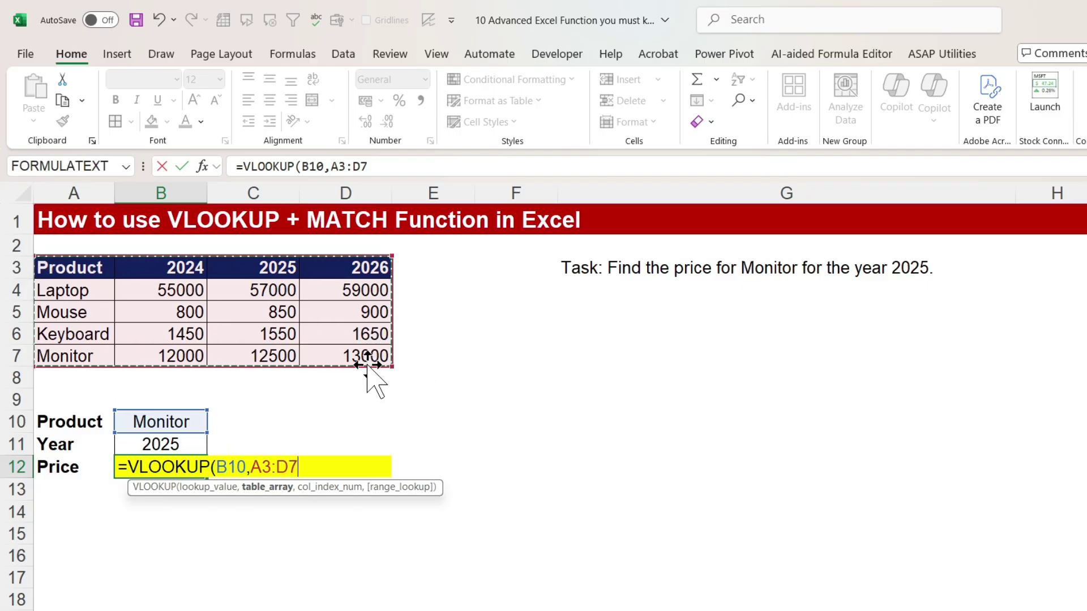
text(.)
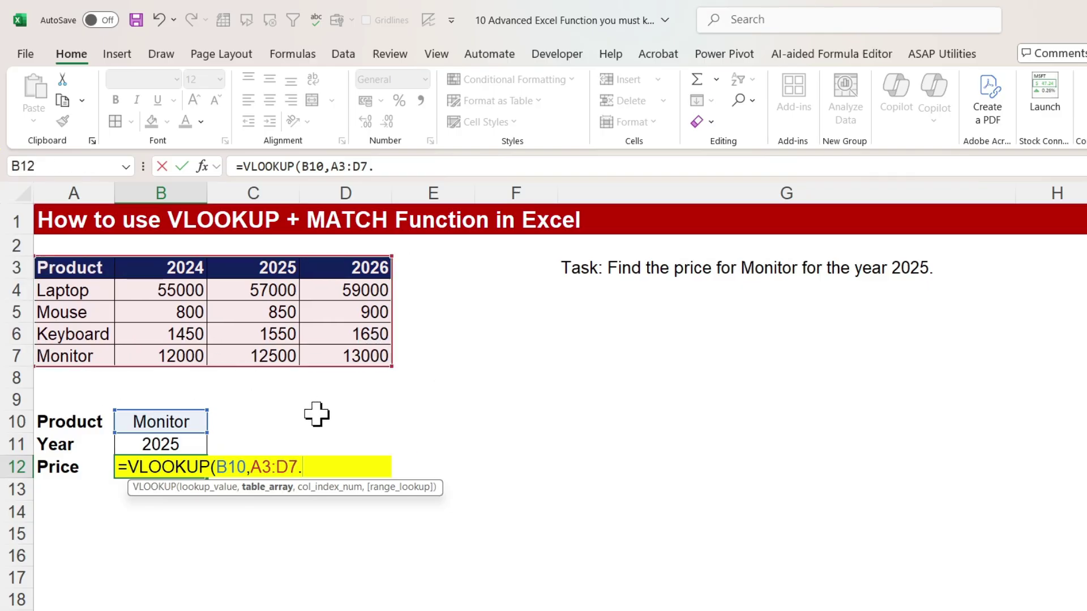
key(BackSpace)
text(,)
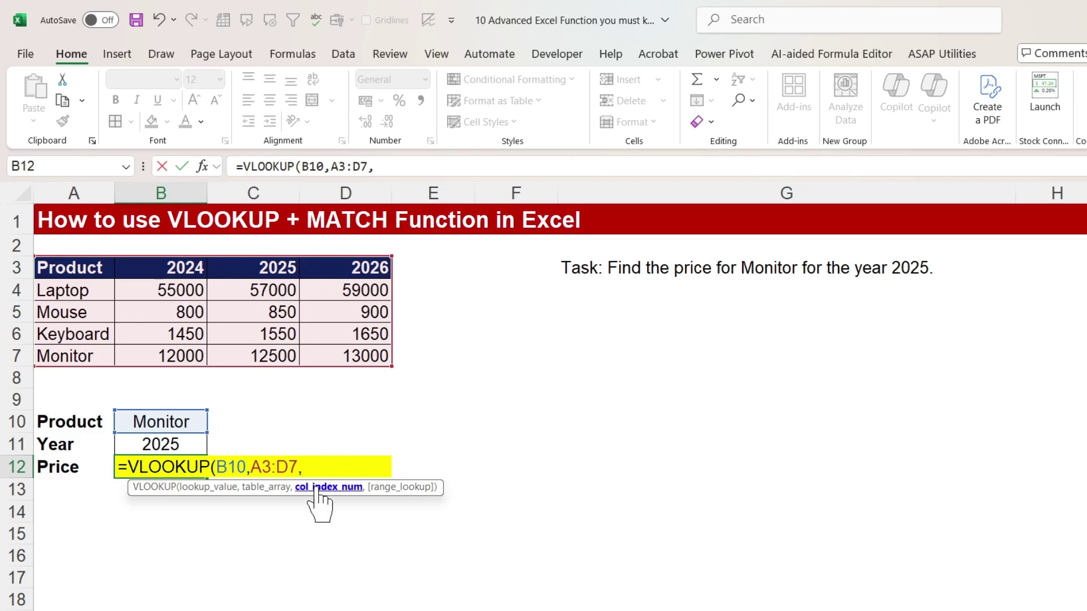
- Nest MATCH(B11,A3:D3,0) as the VLOOKUP's column index number, using exact match
text(matc)
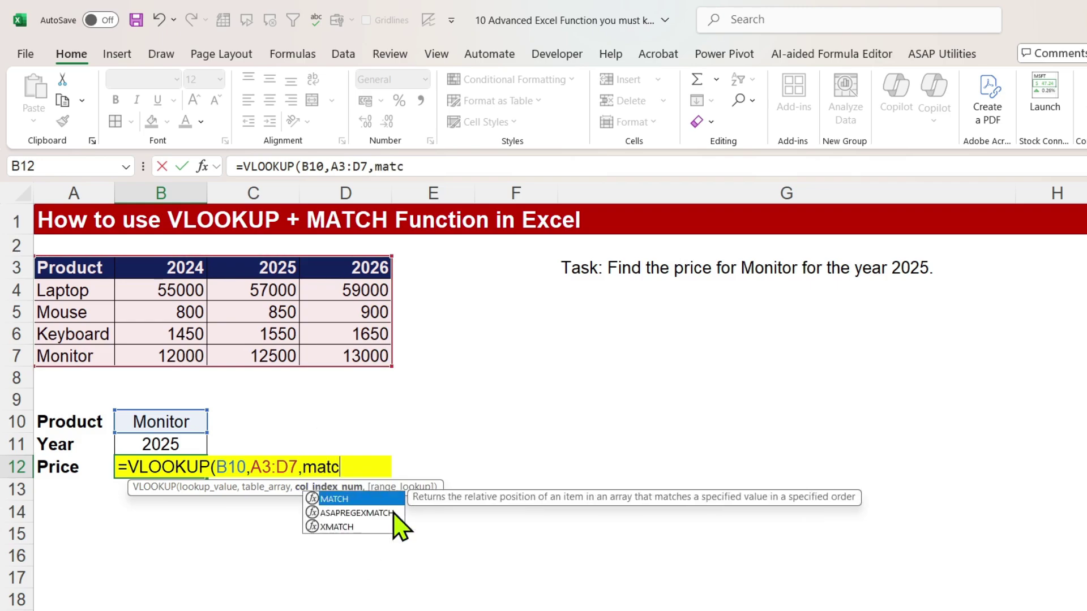
key(Tab)
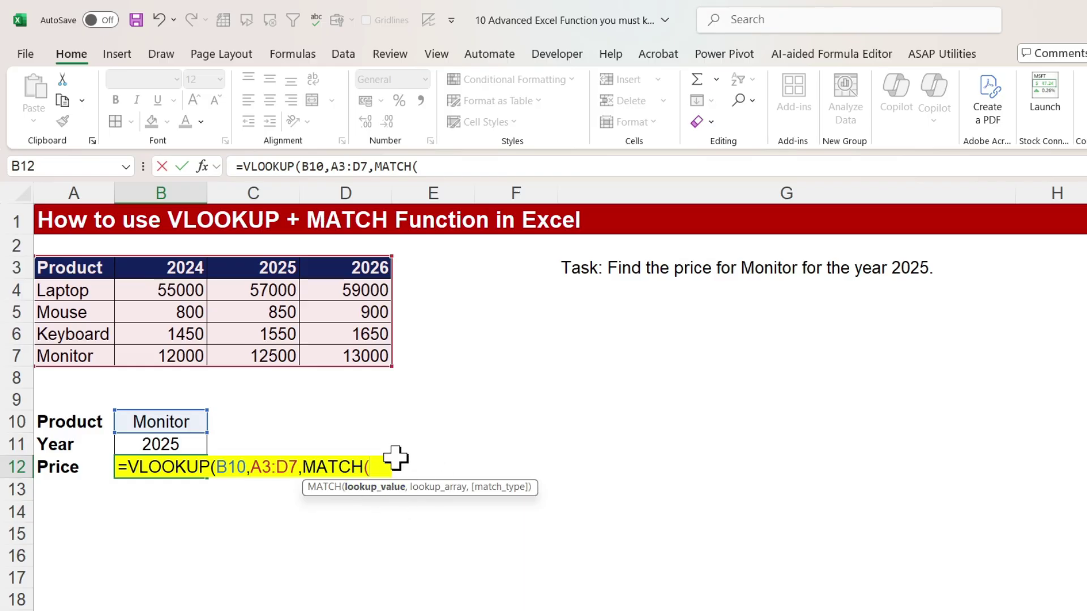
click(183, 441)
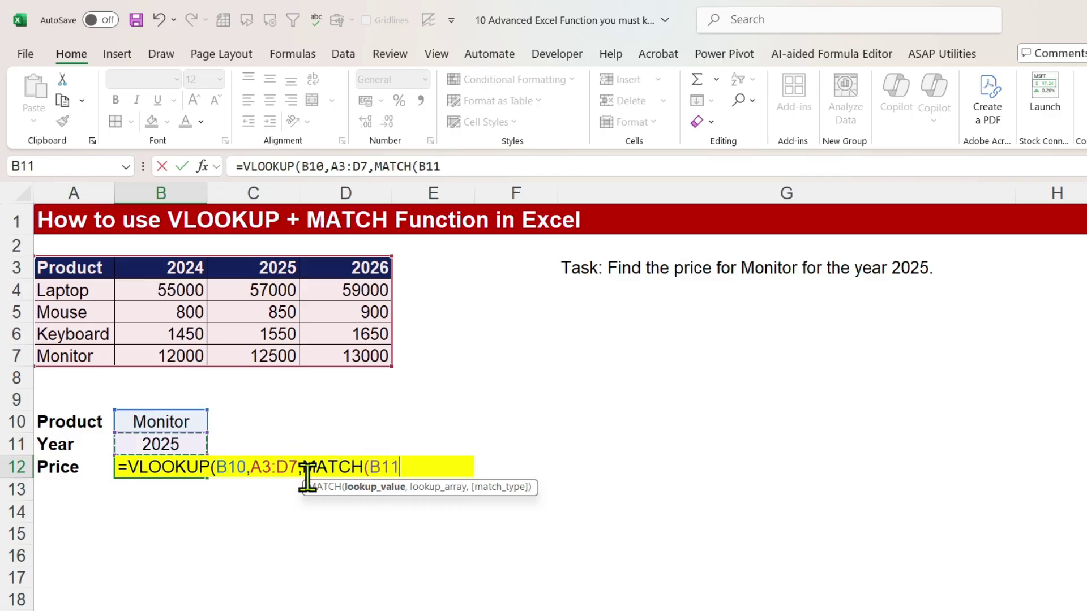
text(,)
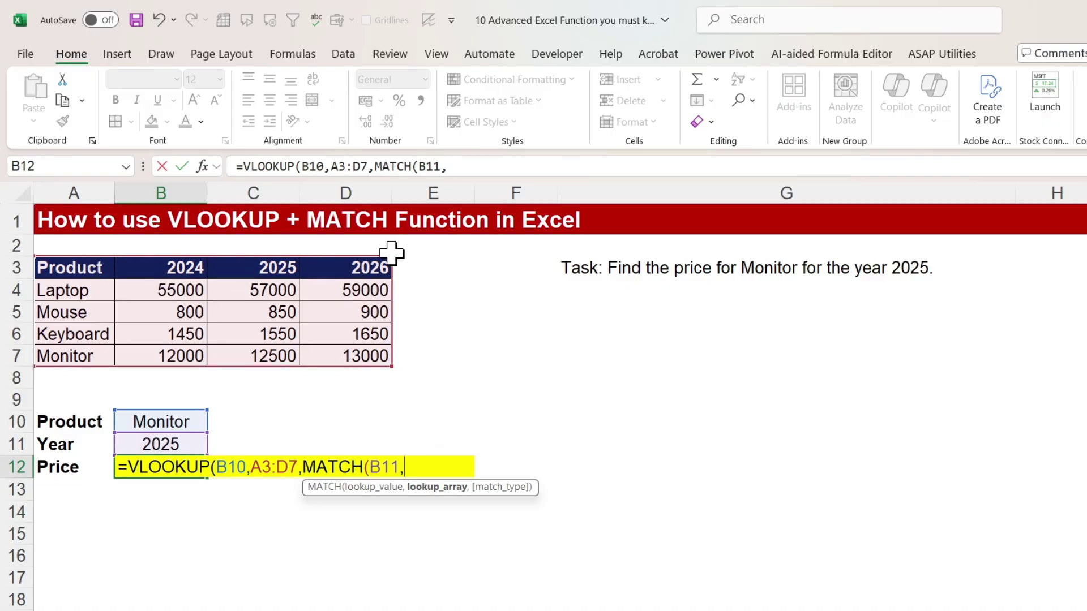
drag(85, 269, 341, 270)
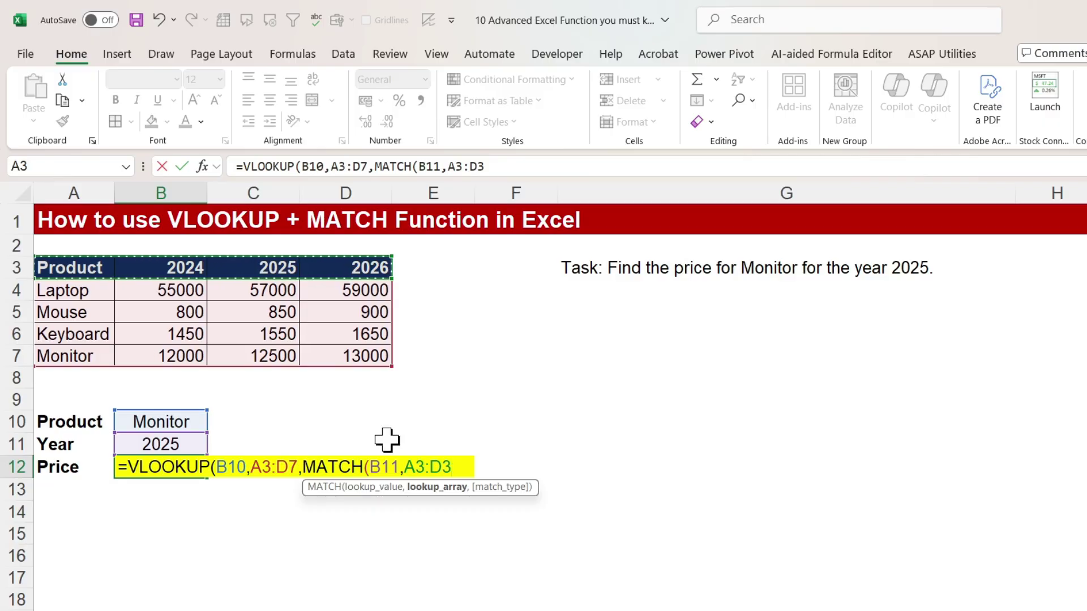
text(,)
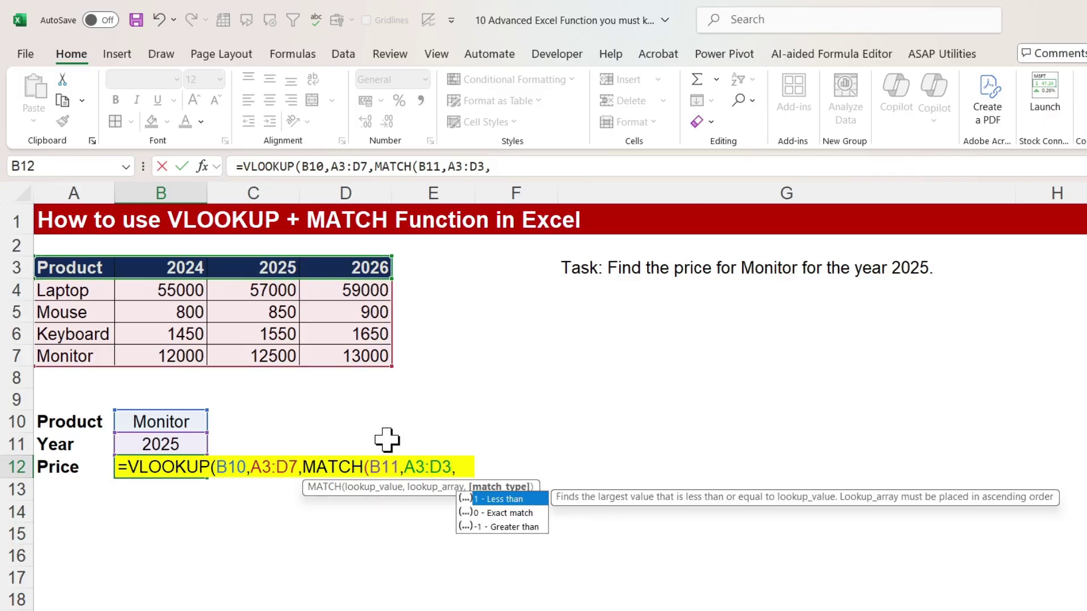
double_click(508, 513)
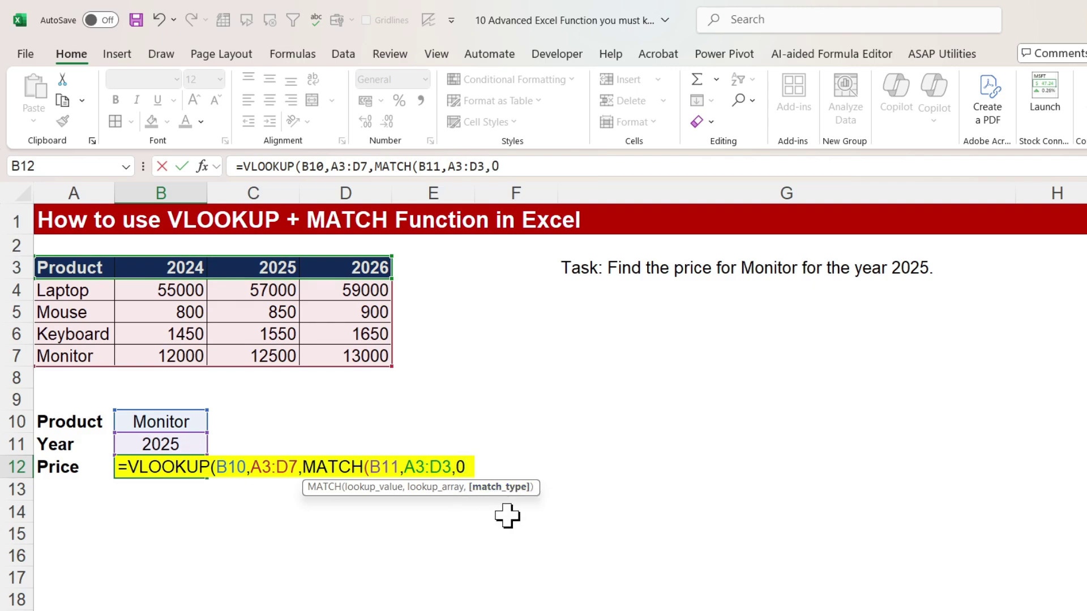
text(),)
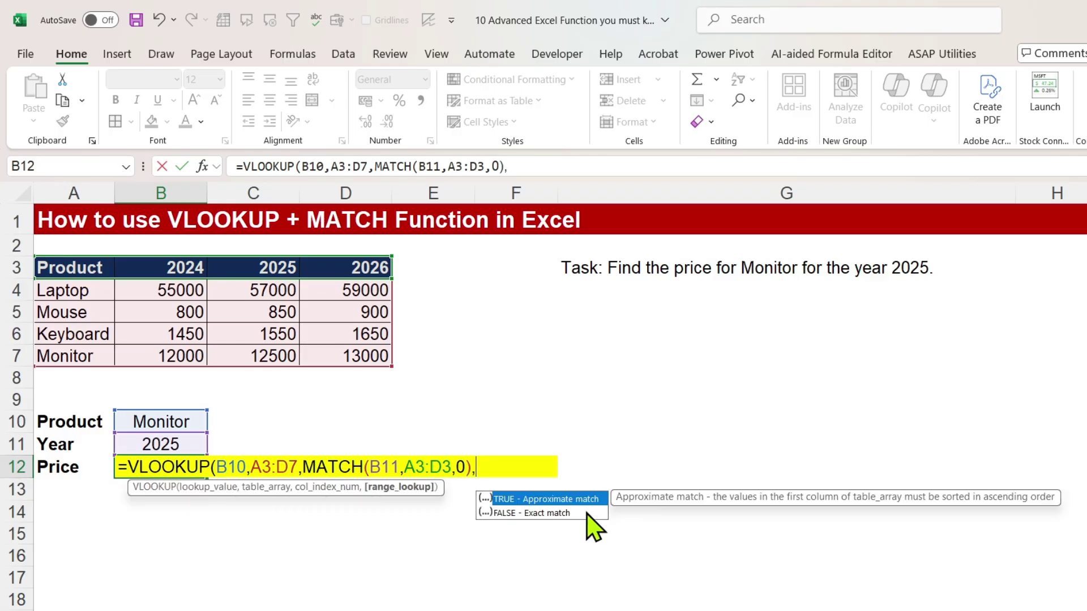
- Set the VLOOKUP's range lookup to FALSE for an exact match and complete the formula in B12
text(FALSE)
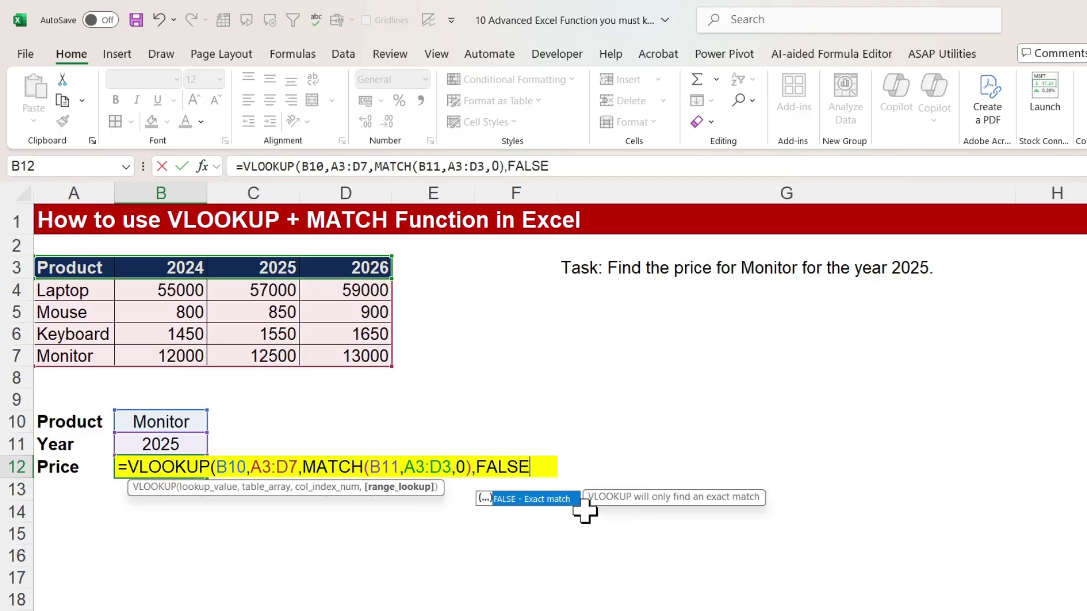
text())
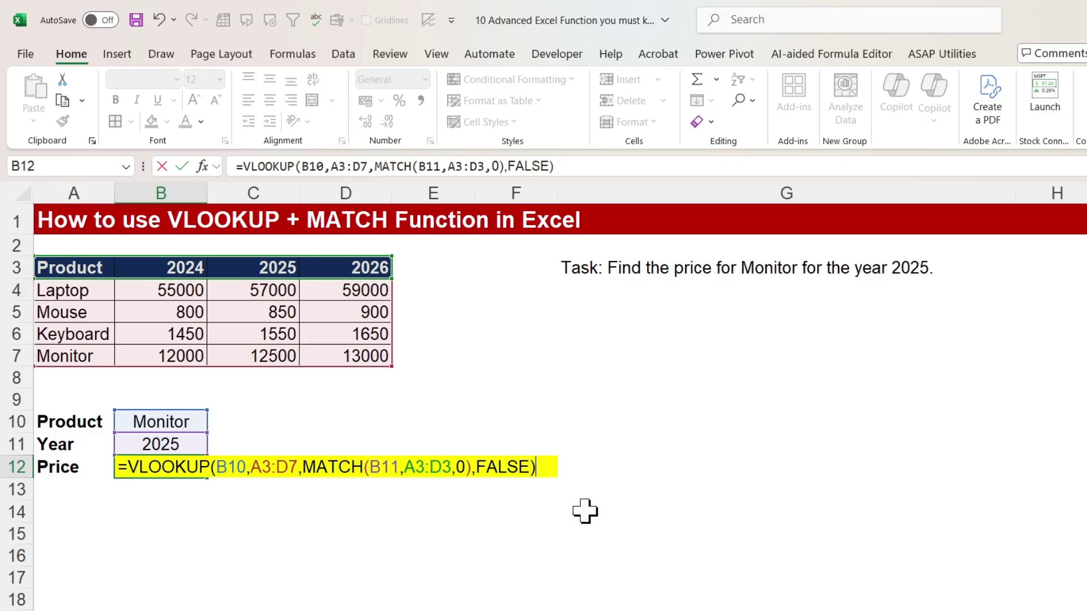
key(Return)
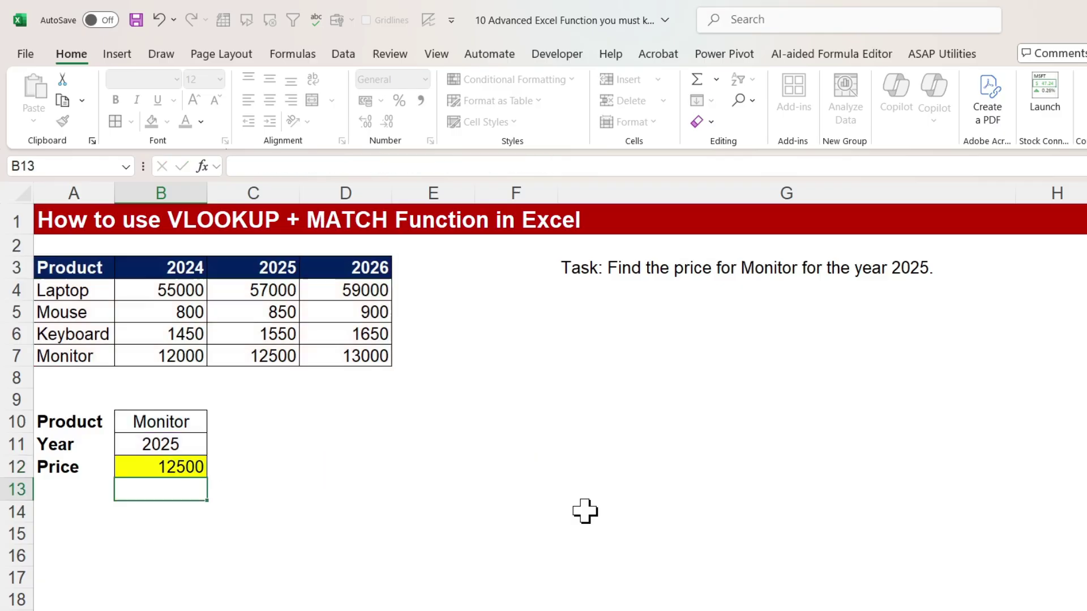
- Highlight the Monitor price for 2025 in cell C7 with a yellow fill
key(Up)
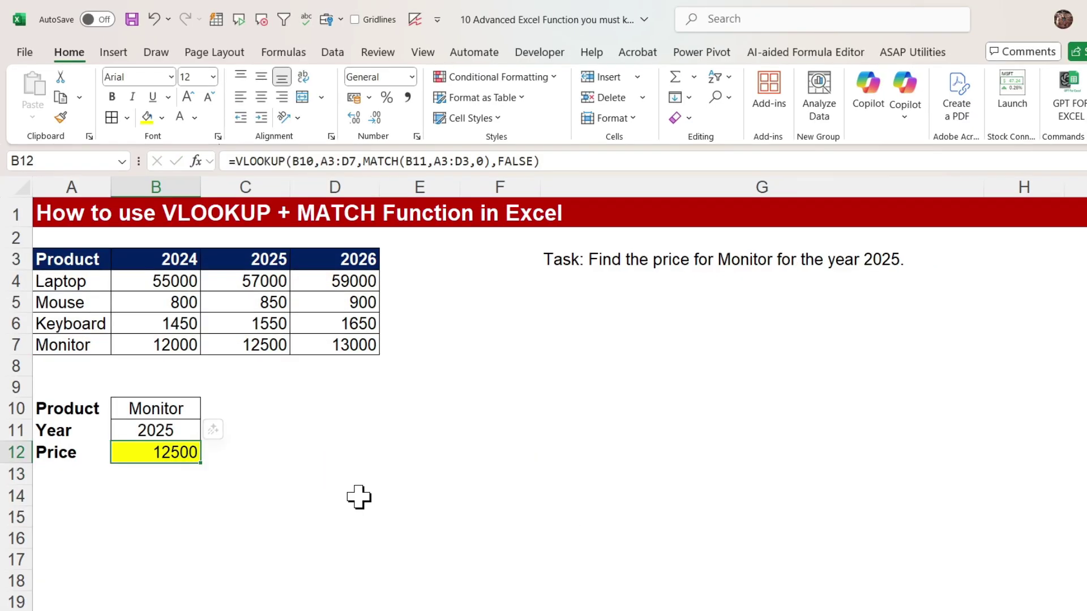
click(277, 344)
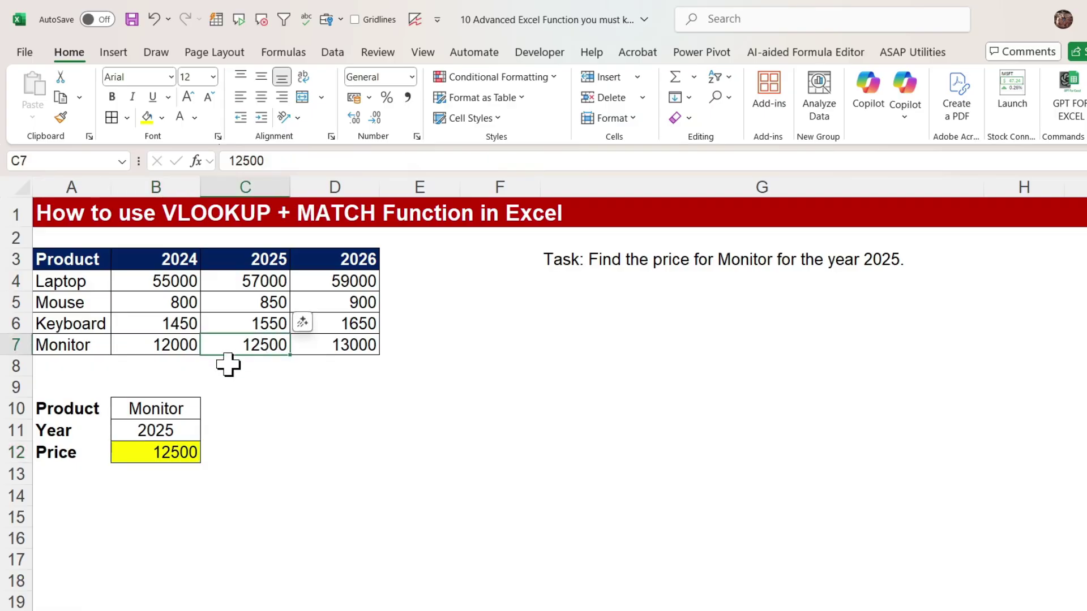
click(145, 122)
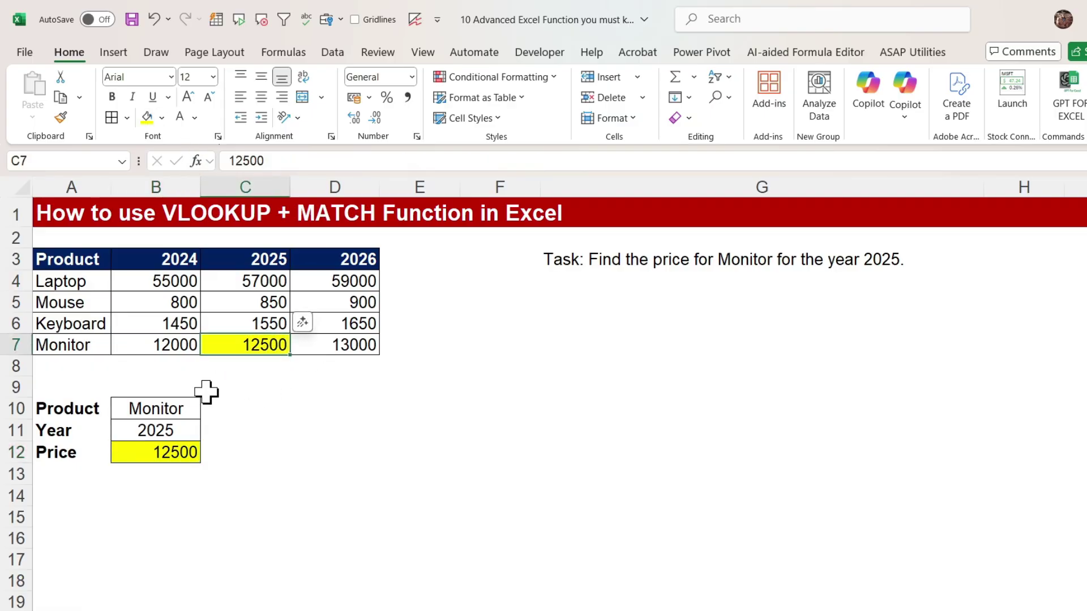
- Change the lookup product in B10 to Laptop
click(164, 407)
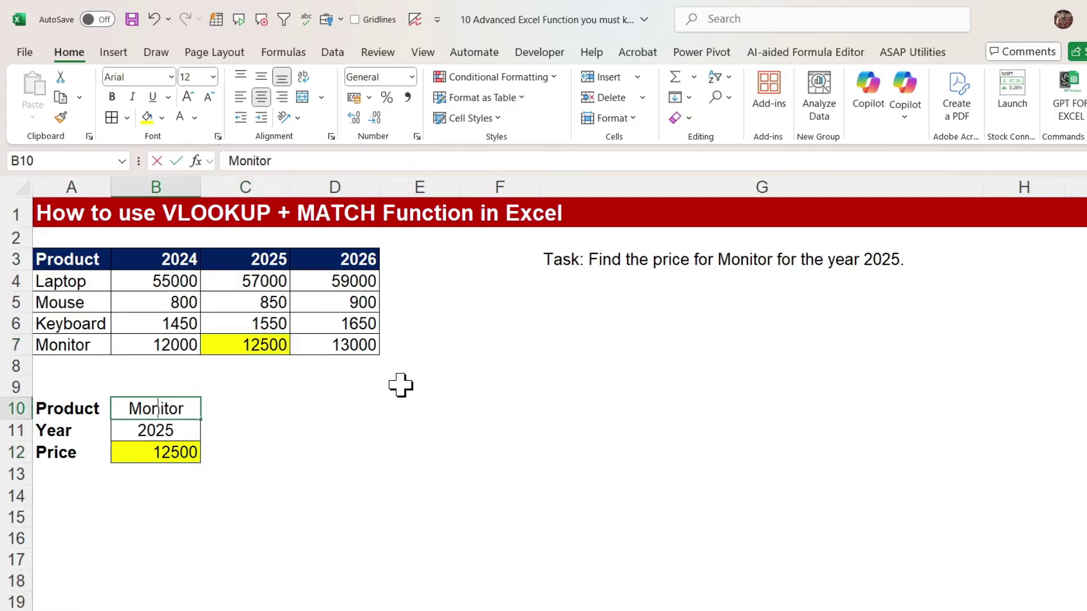
text(LAP)
key(BackSpace)
key(BackSpace)
key(BackSpace)
text(Laptop)
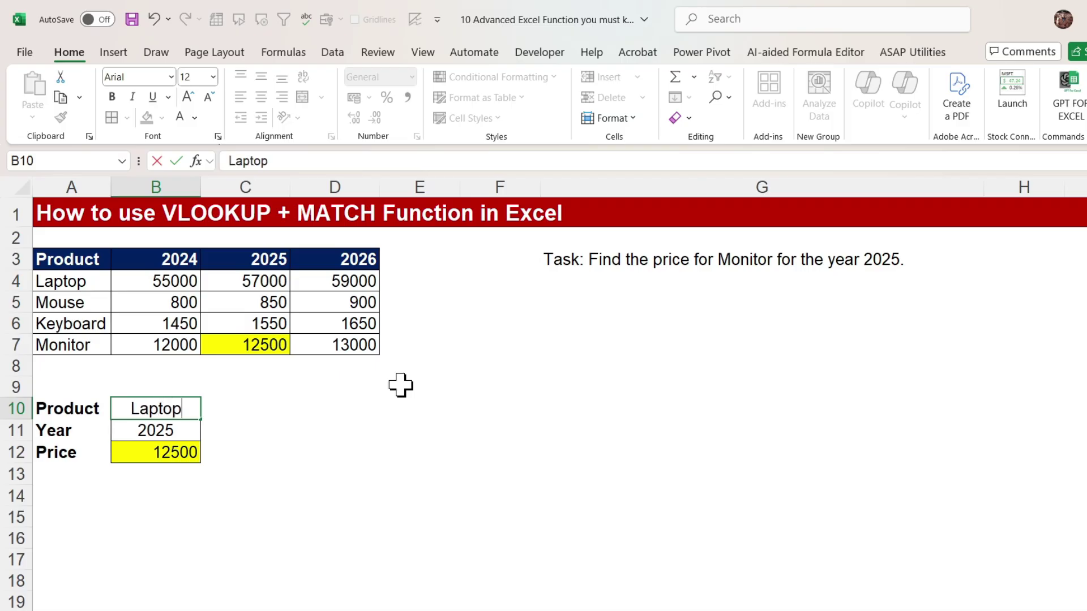
key(Return)
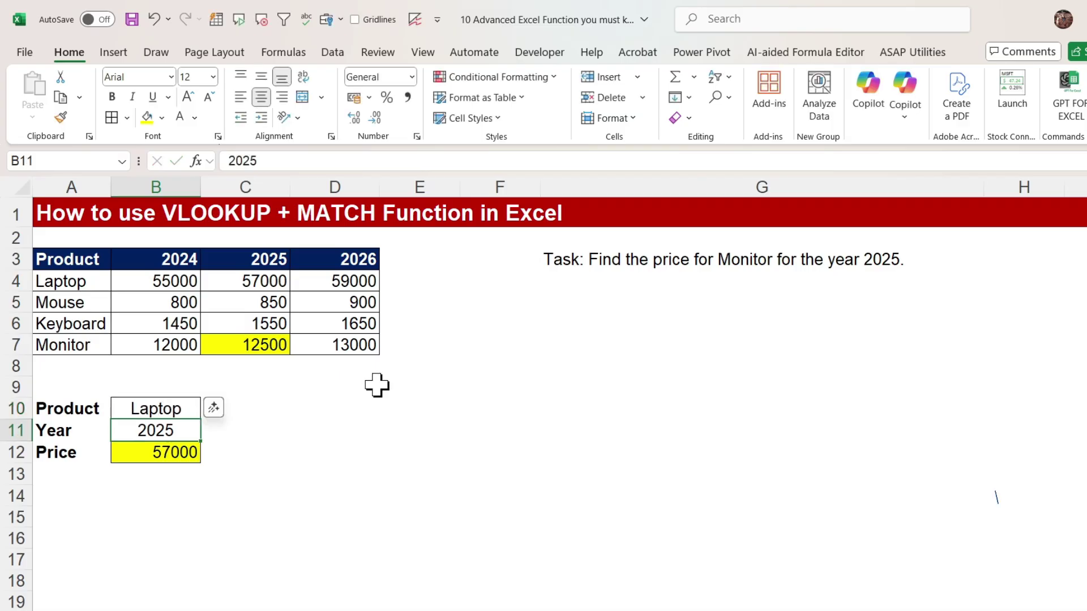
- Check the Laptop price for 2025 in the table and change the lookup year in B11 to 2026
click(273, 283)
click(156, 438)
drag(156, 439, 223, 467)
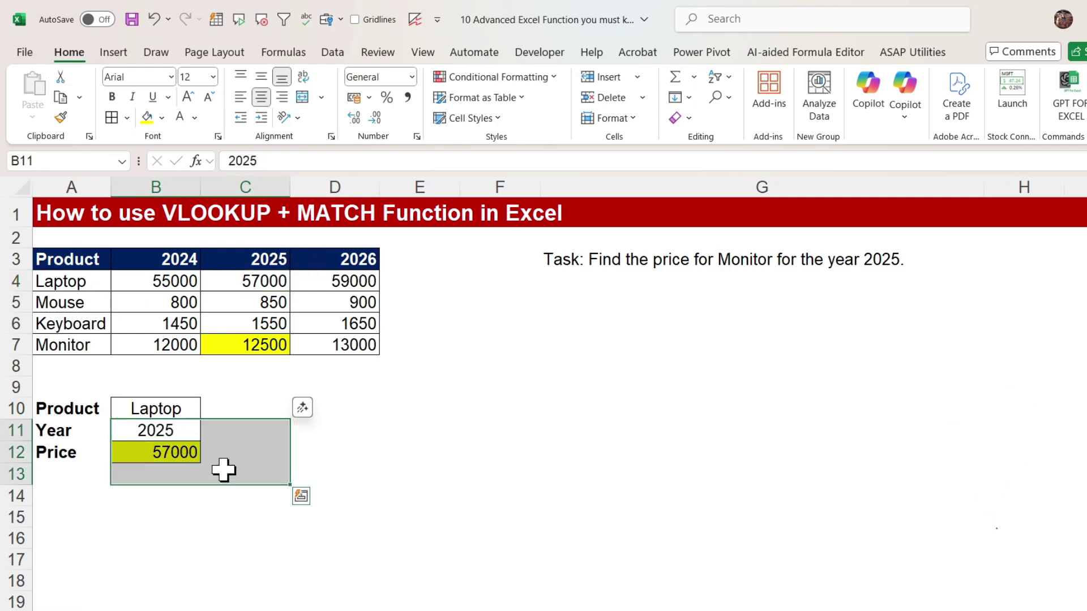
key(Up)
key(Down)
key(Left)
key(Right)
key(F2)
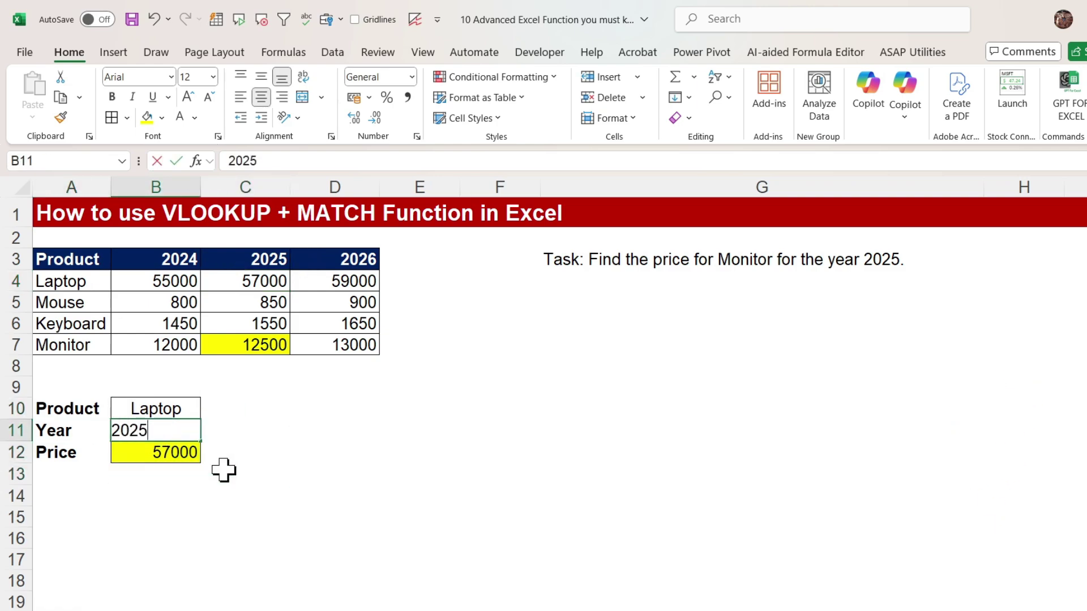
key(BackSpace)
text(6)
key(Return)
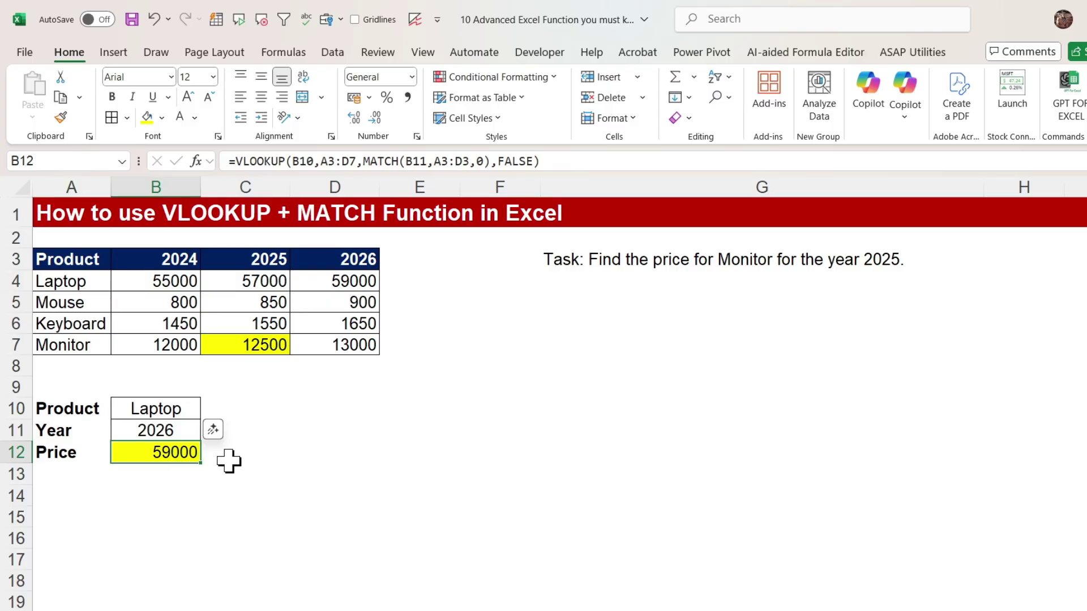
- Review the VLOOKUP and MATCH formula in B12, and check the email cell D5 in the XLOOKUP wildcard sheet
double_click(186, 451)
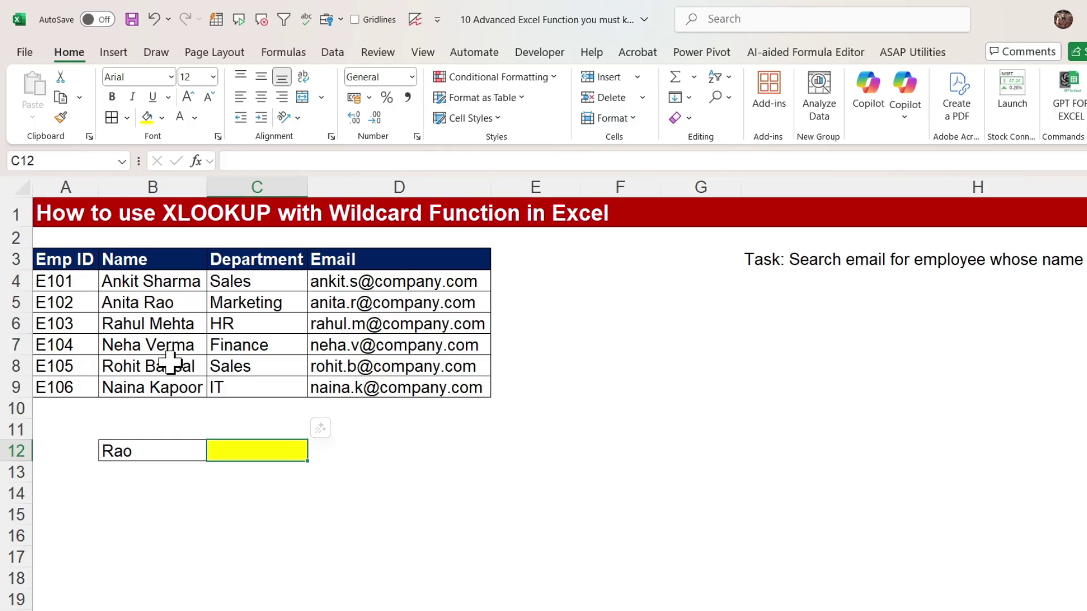
click(396, 308)
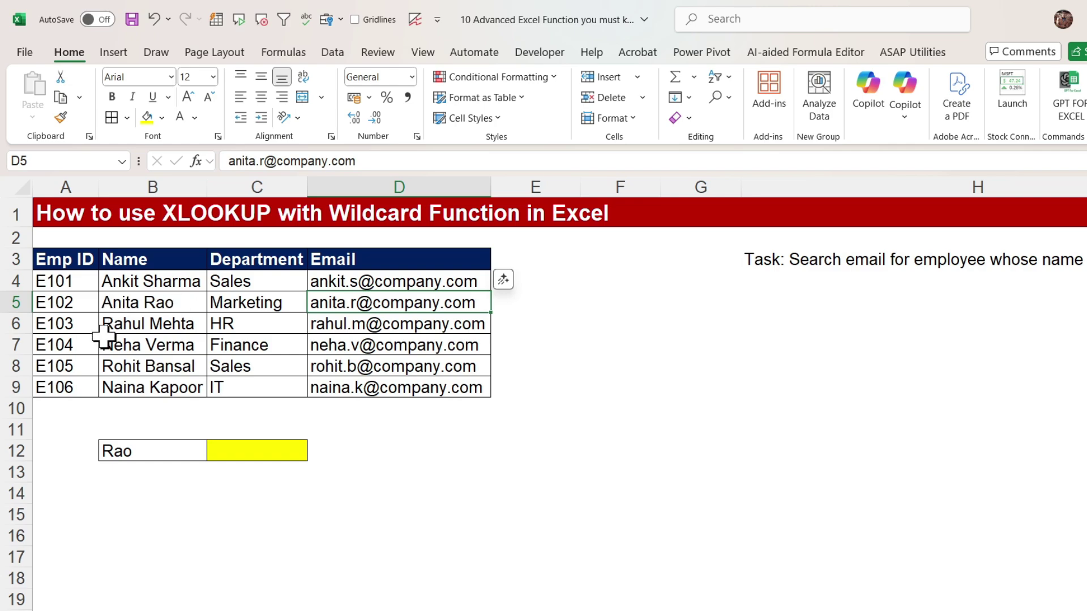
- Start an XLOOKUP formula in C12 with "*"&B12&"*" as the lookup value for a partial name match
click(239, 448)
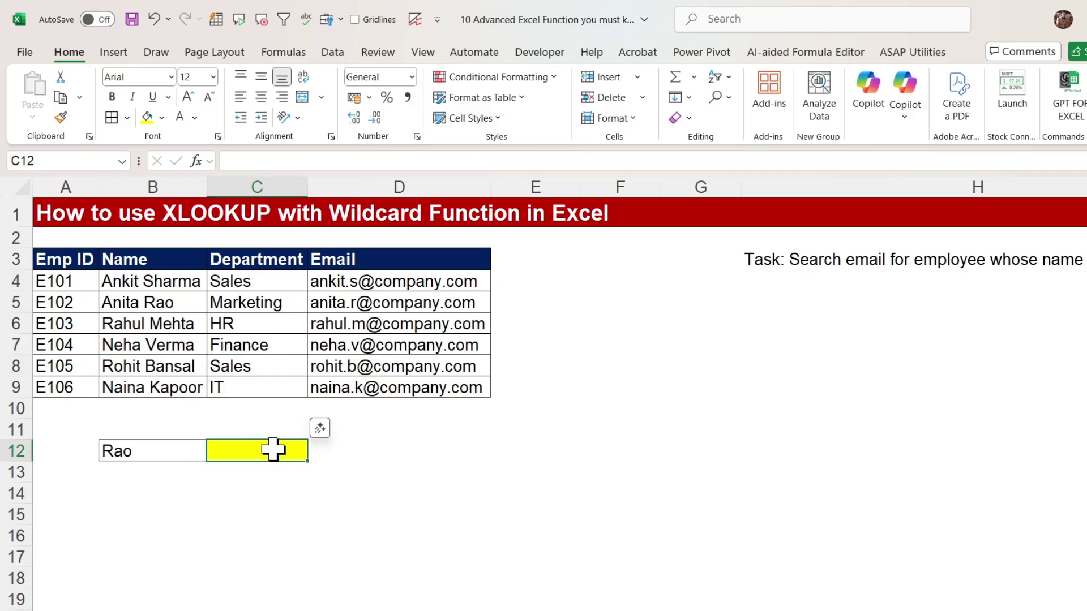
text(=vl)
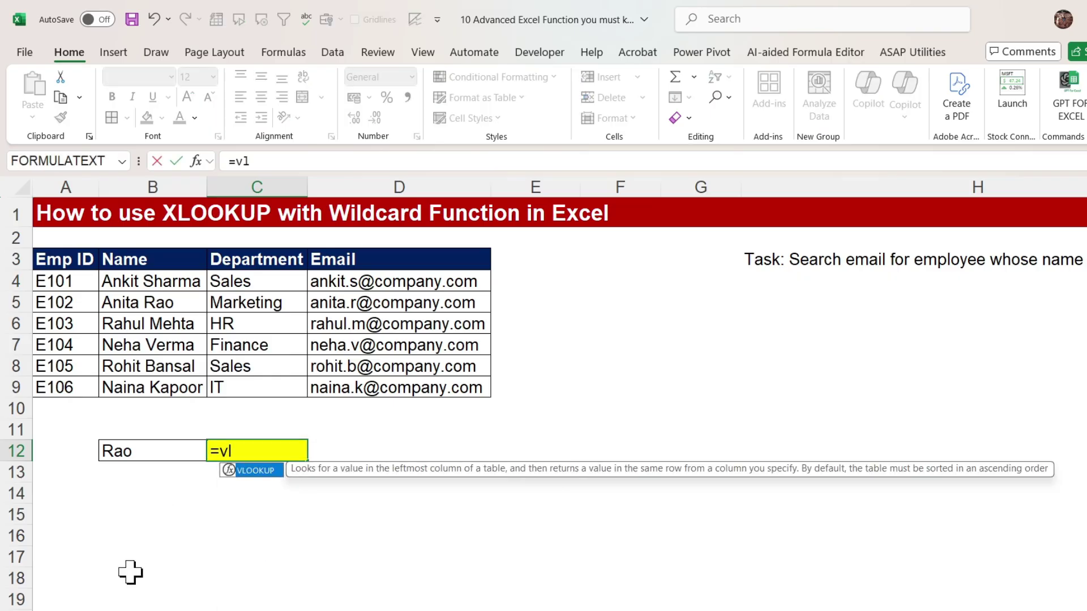
key(BackSpace)
key(BackSpace)
text(xo)
key(BackSpace)
text(l)
key(Tab)
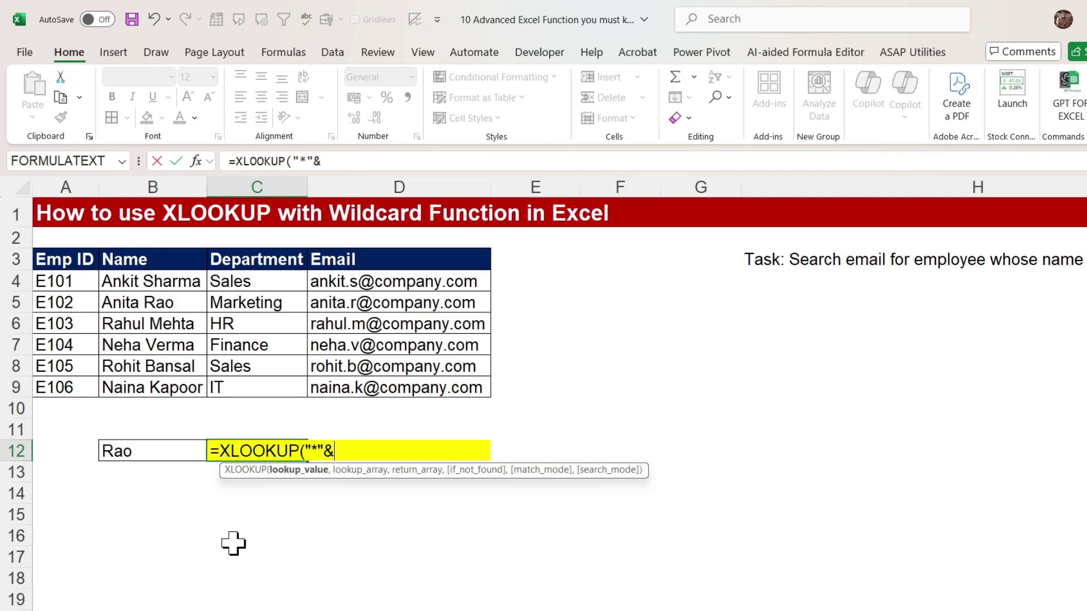
click(164, 451)
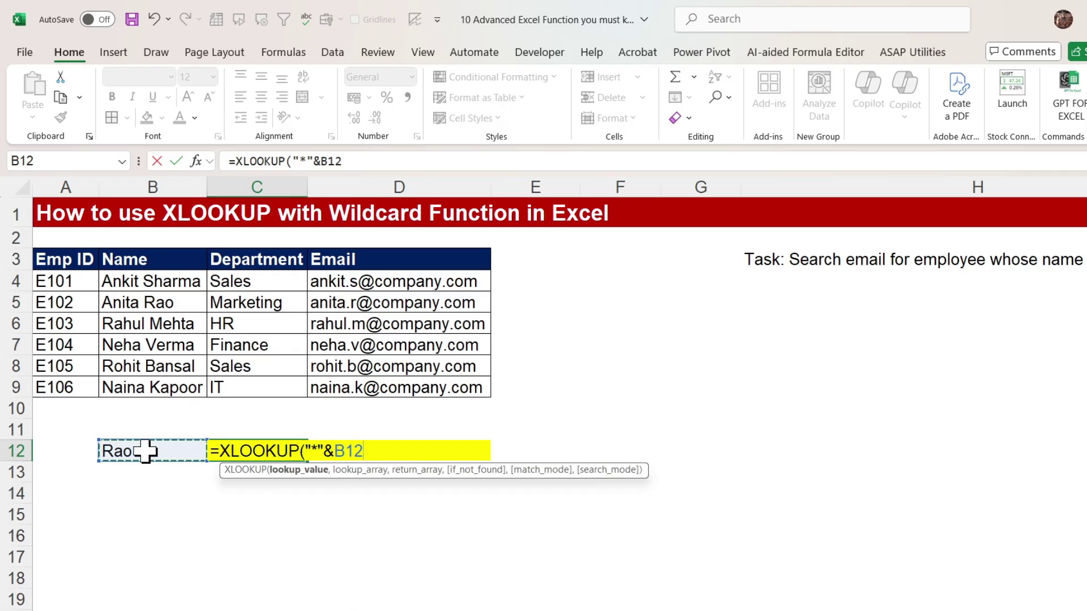
text(&"*)
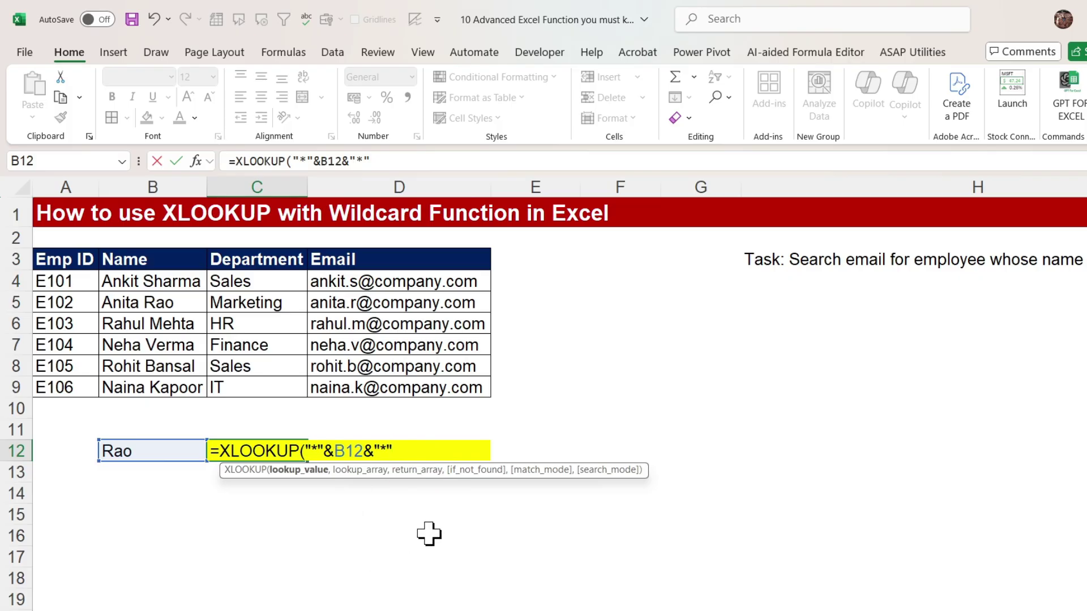
text(,)
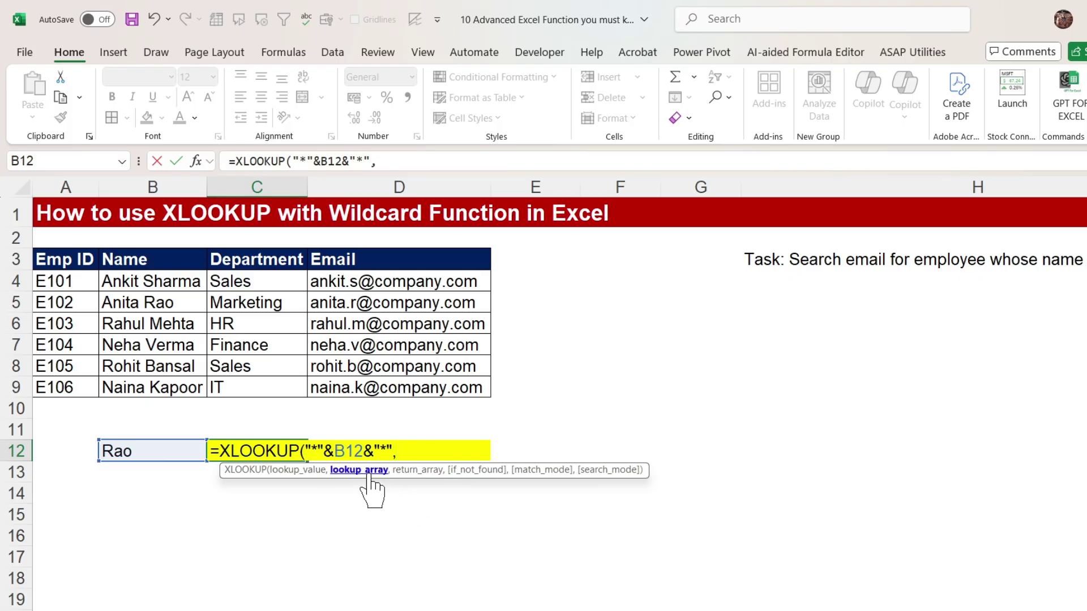
- Set the XLOOKUP's lookup array to the names in B4:B9 and its return array to the emails in D4:D9
drag(175, 278, 178, 386)
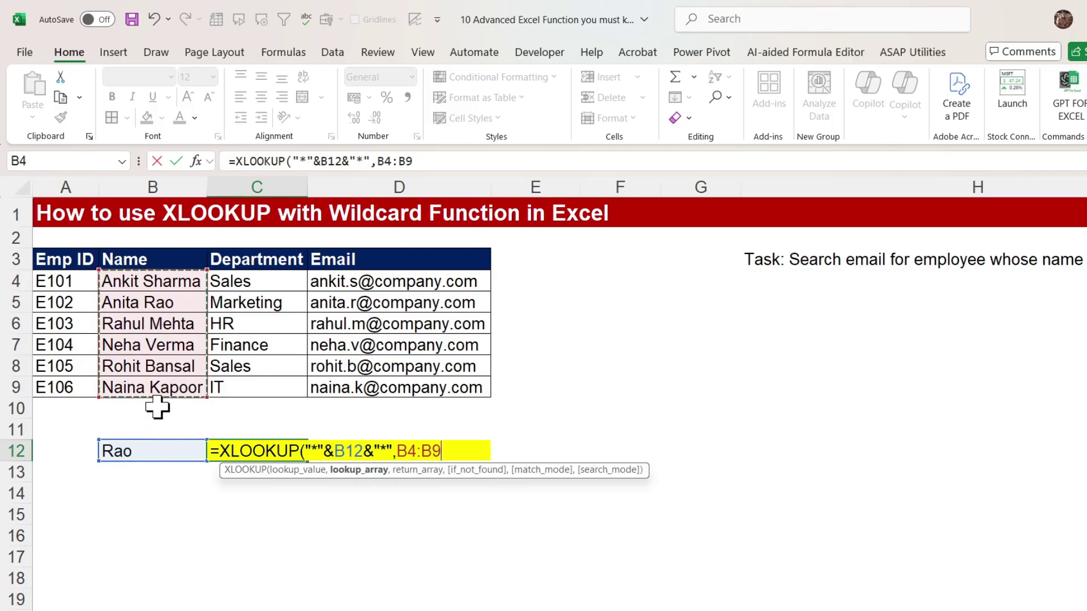
text(,)
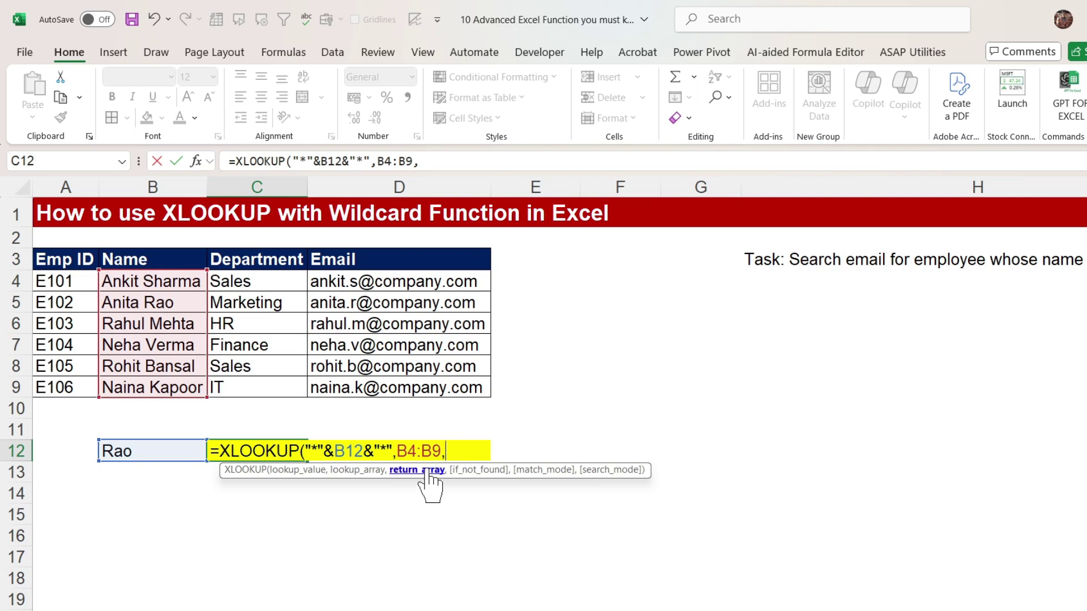
drag(441, 281, 433, 382)
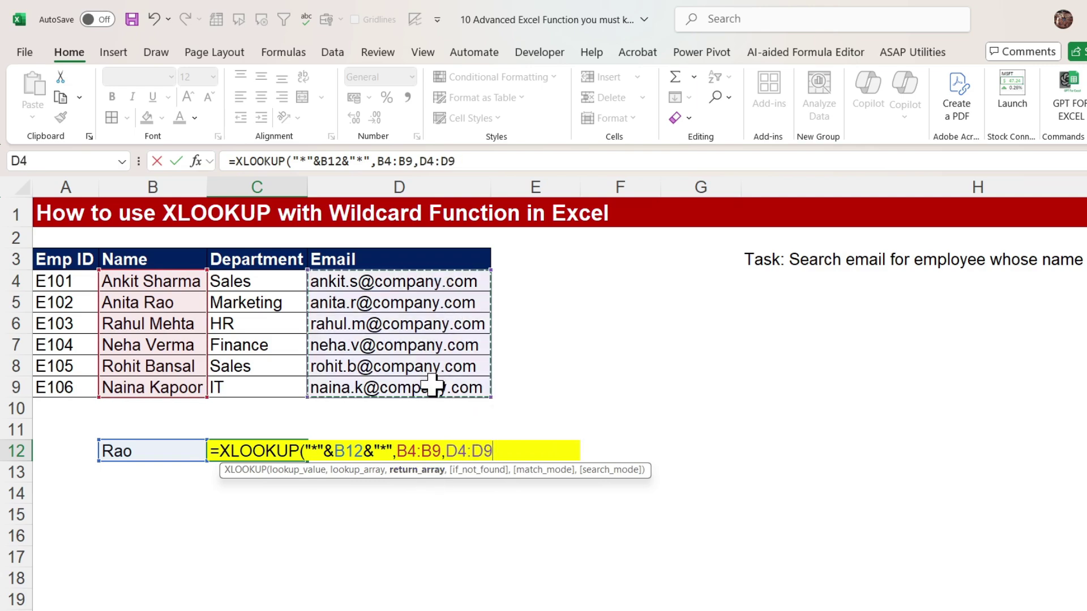
text(,)
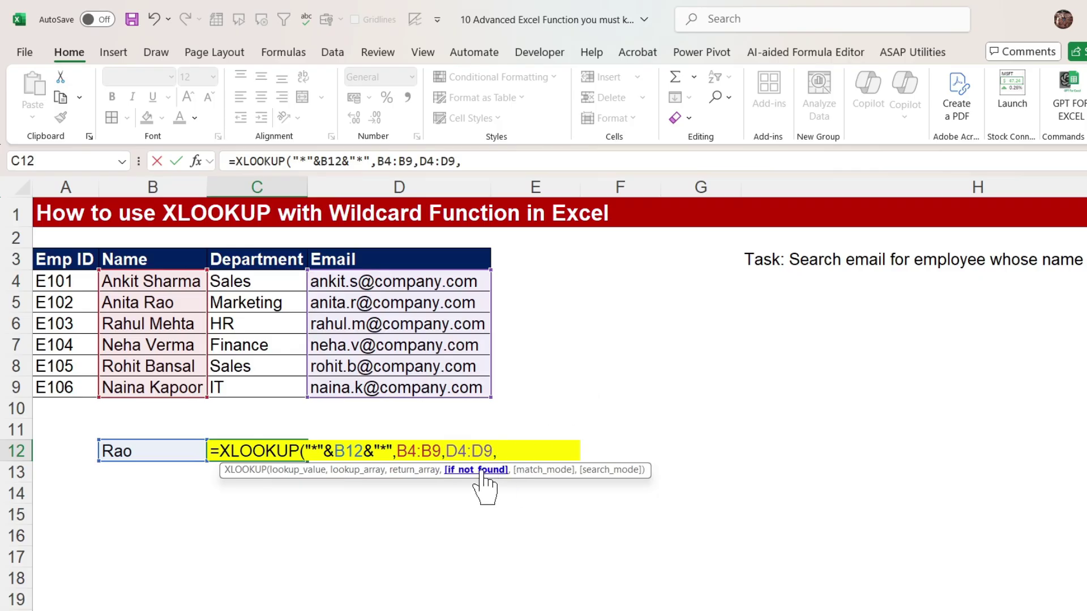
- Leave the if-not-found argument empty, set the match mode to 2 (wildcard character match), and complete the XLOOKUP in C12
text(,)
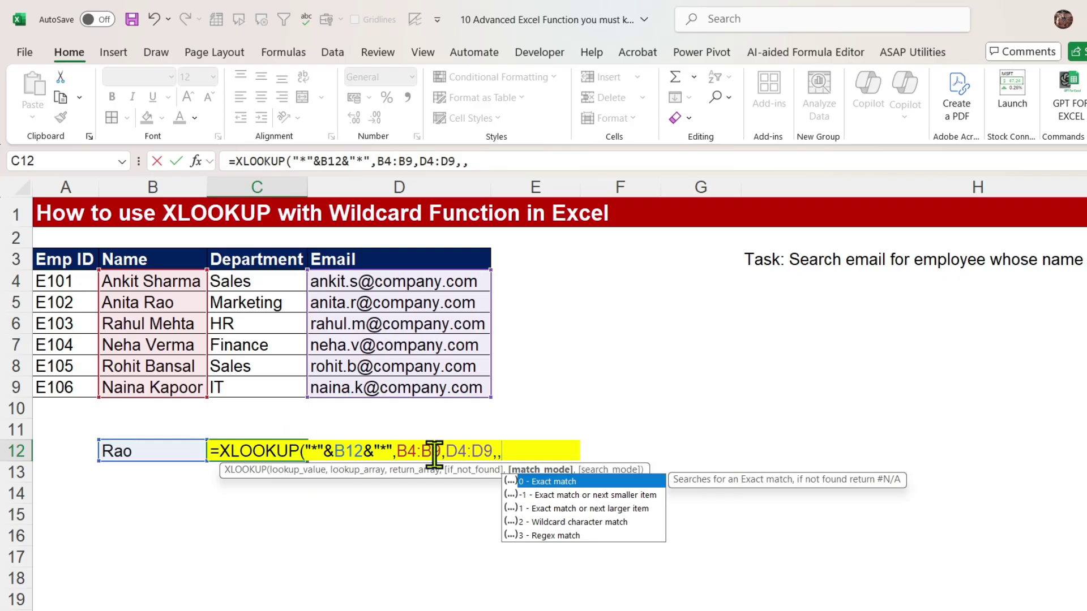
double_click(574, 523)
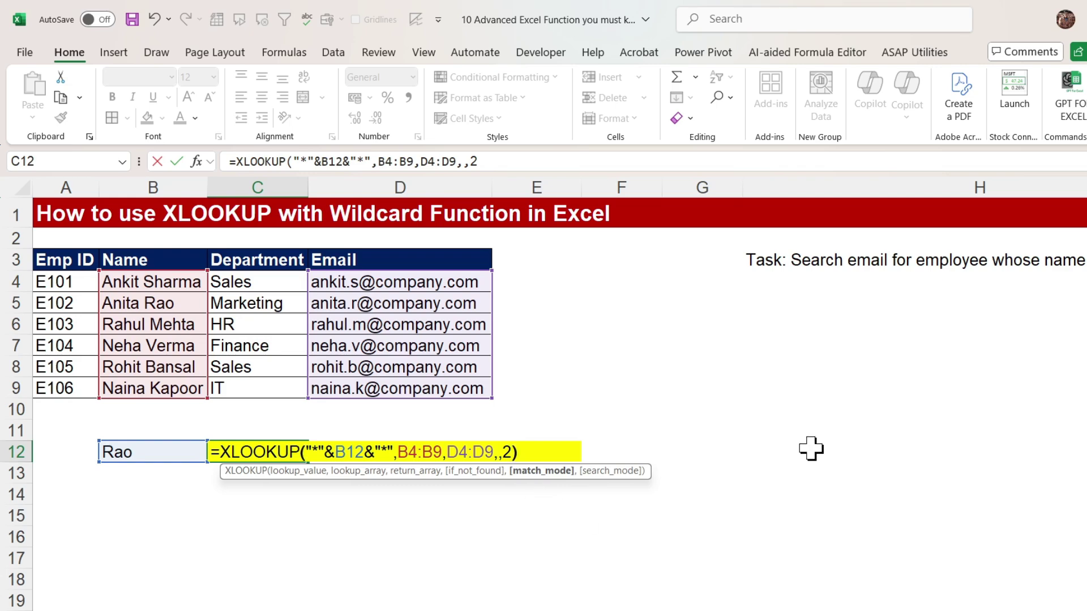
key(Return)
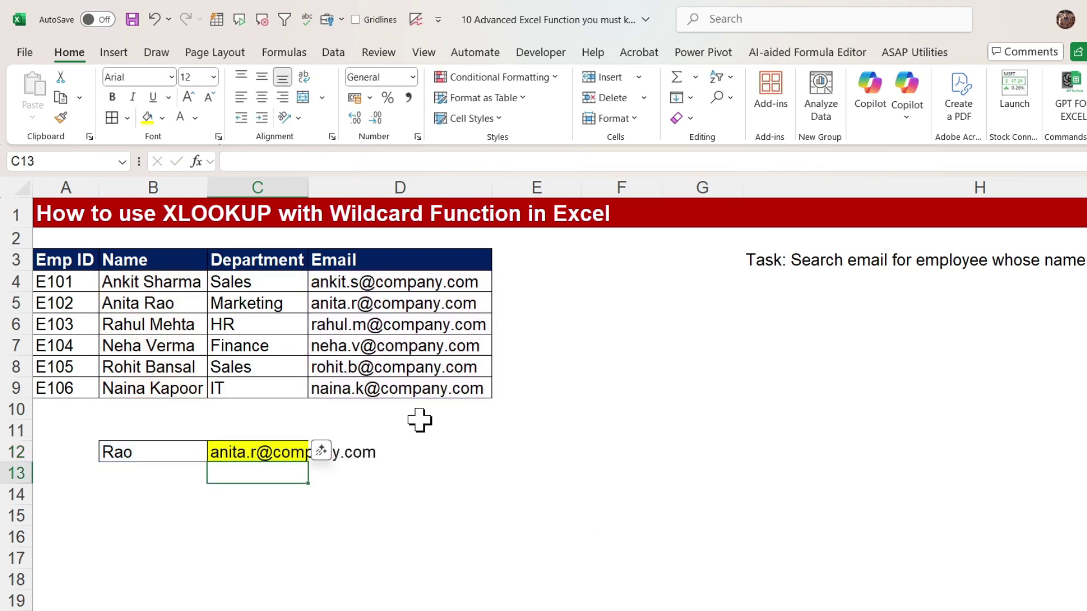
- Inspect the XLOOKUP in C12 and replace the search surname in B12 with the Finance employee's surname
click(267, 450)
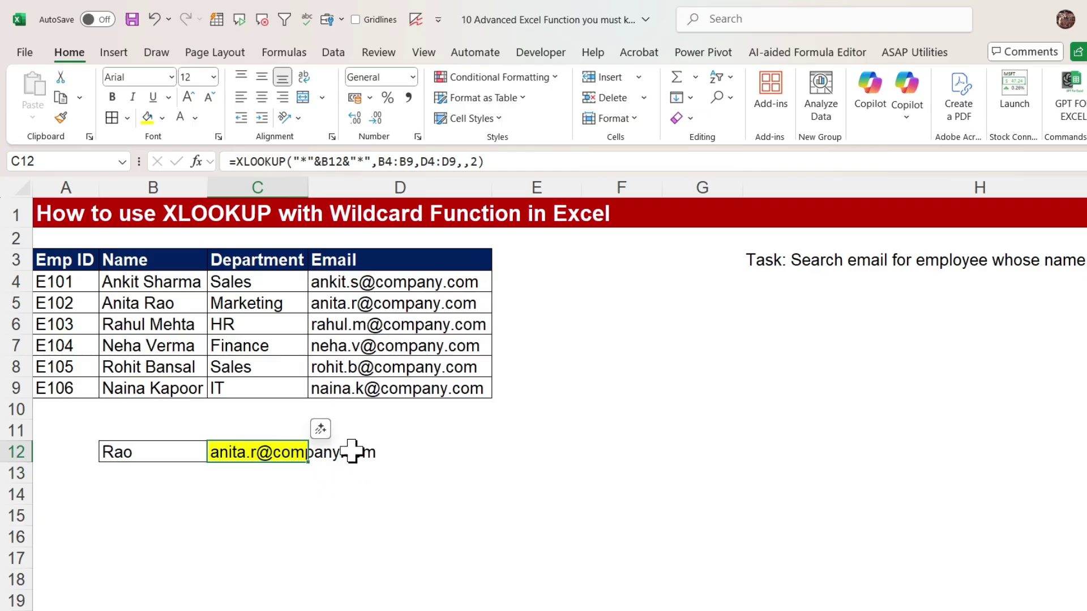
click(138, 452)
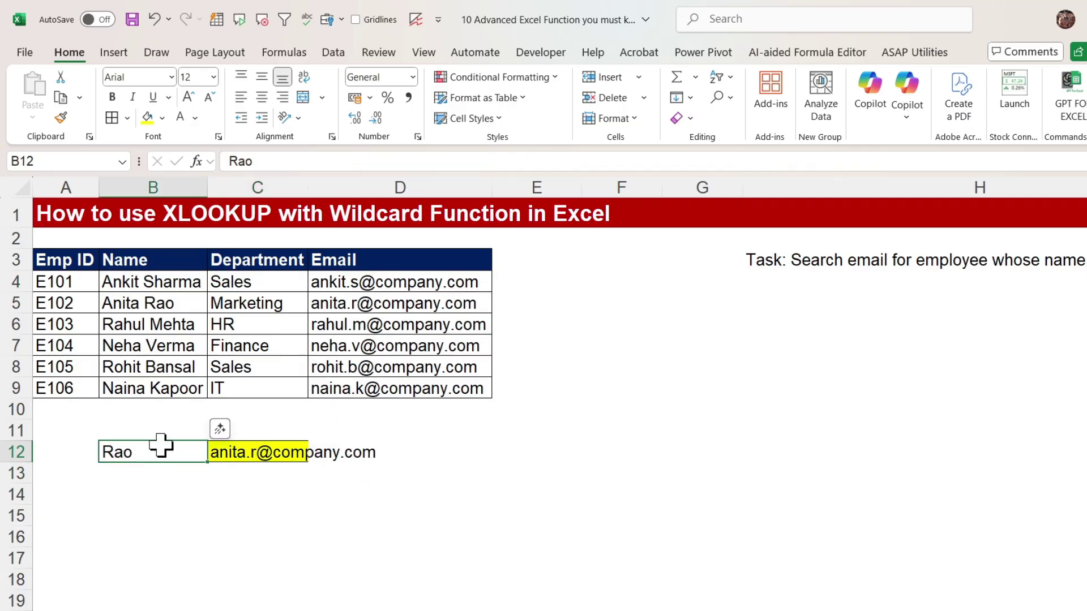
text(Verma)
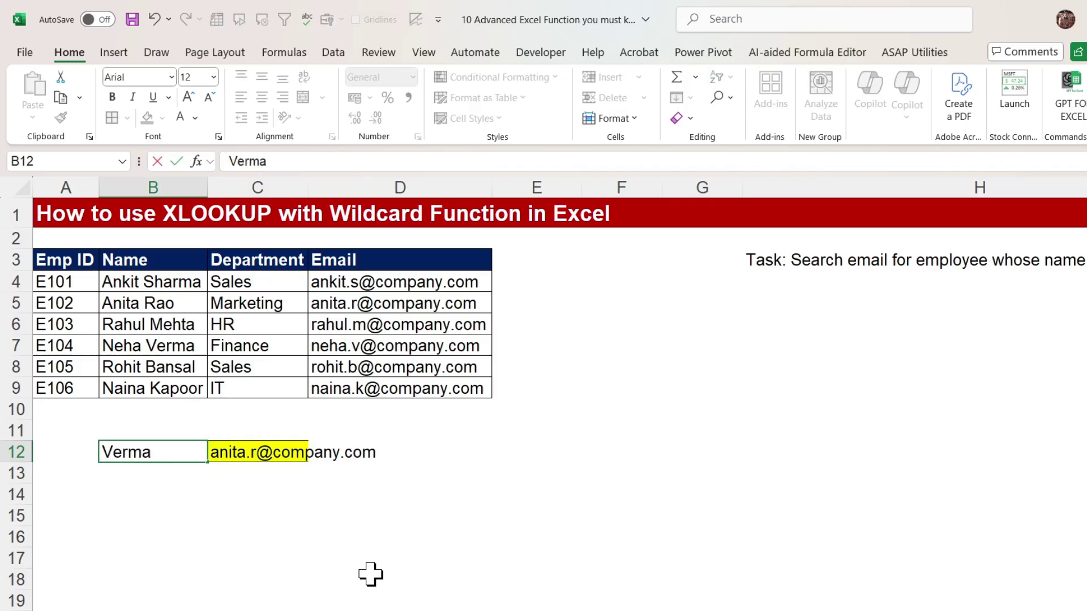
key(Return)
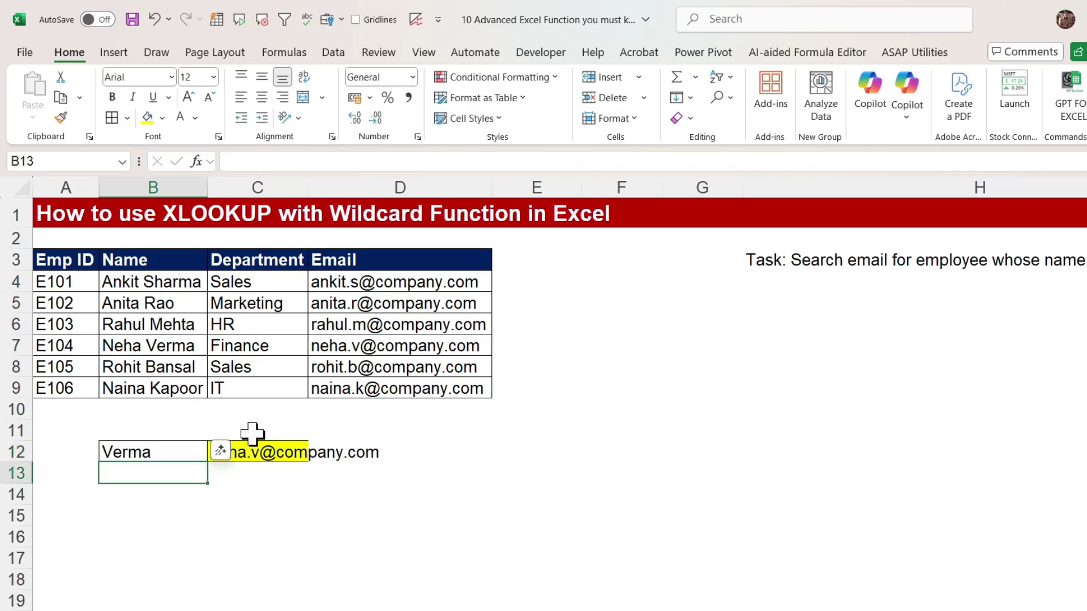
- Compare the email returned in C12 with the Finance employee's name and email in row 7
click(267, 456)
drag(186, 341, 389, 343)
click(388, 345)
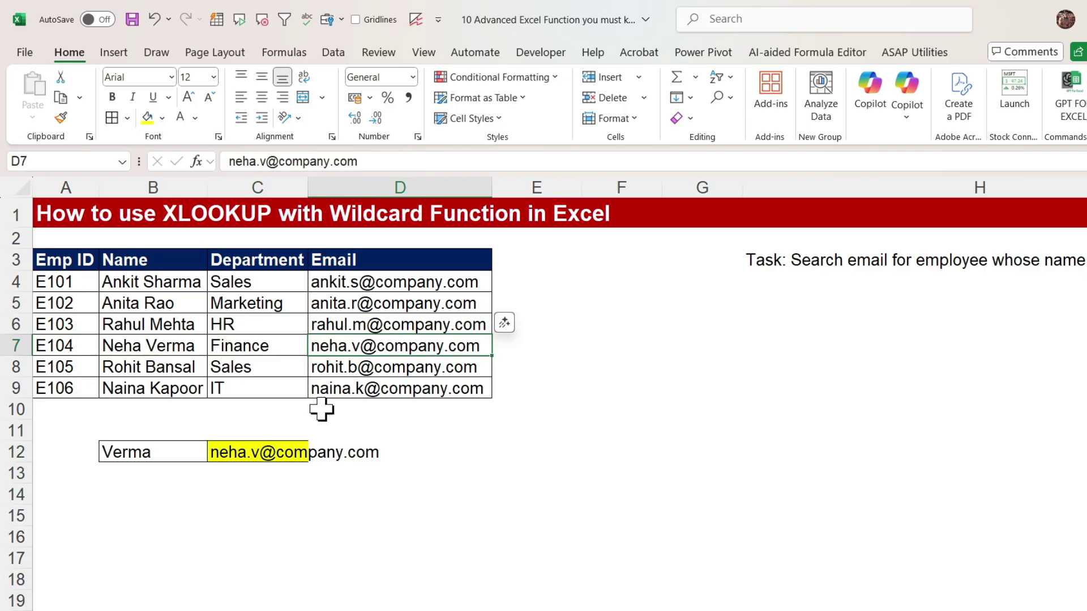
- Widen column C to fit the full email in C12 and open that cell's XLOOKUP formula for review
click(253, 453)
drag(306, 194, 386, 194)
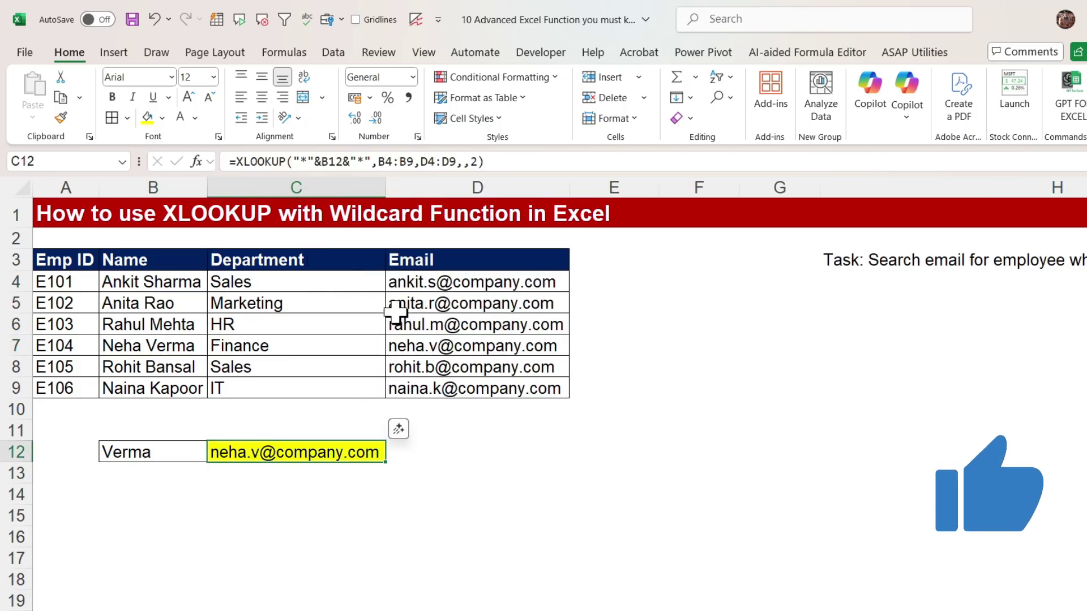
double_click(264, 453)
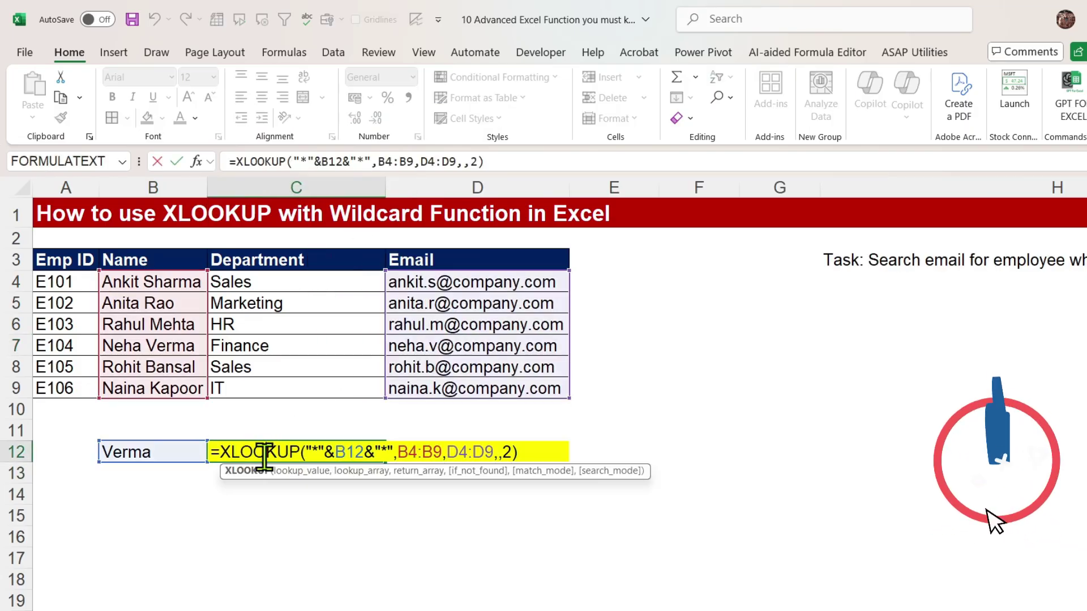
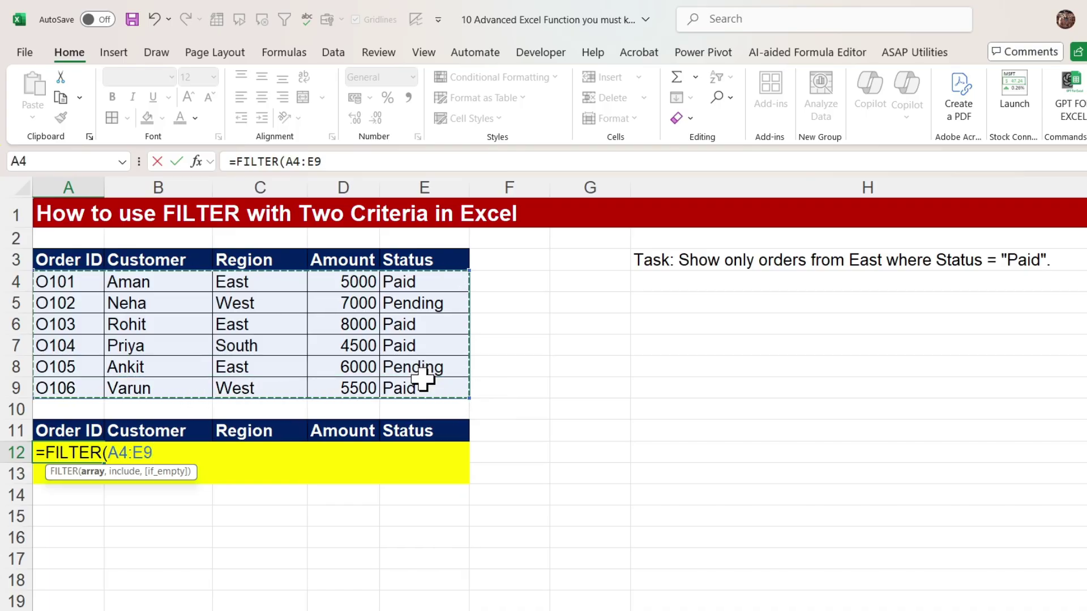
- In the A12 FILTER formula, enter the parenthesised region condition (C4:C9="East") as the include argument
text(,)
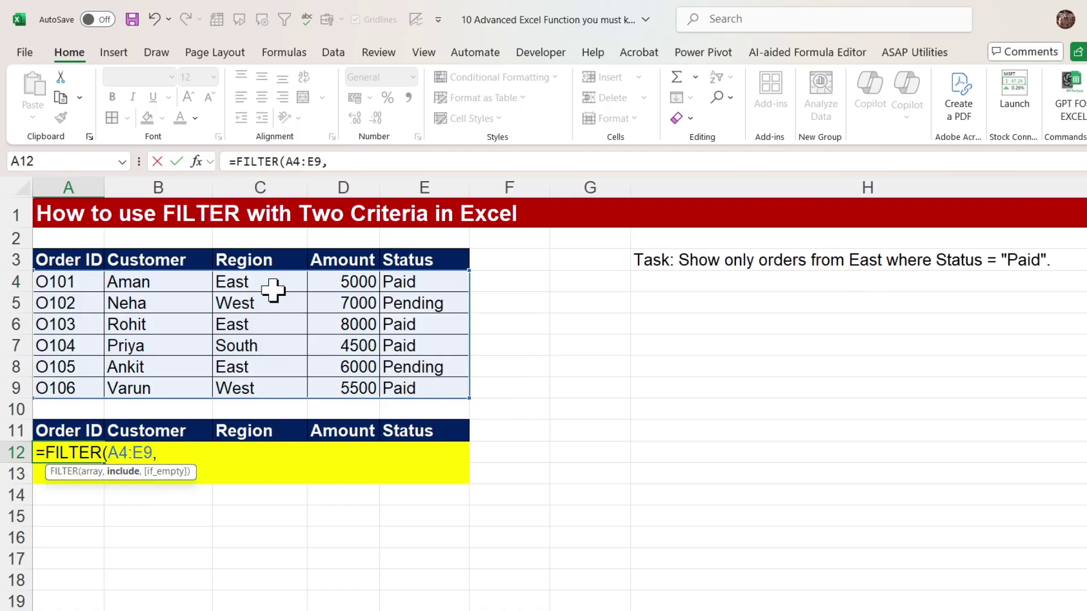
drag(266, 283, 255, 385)
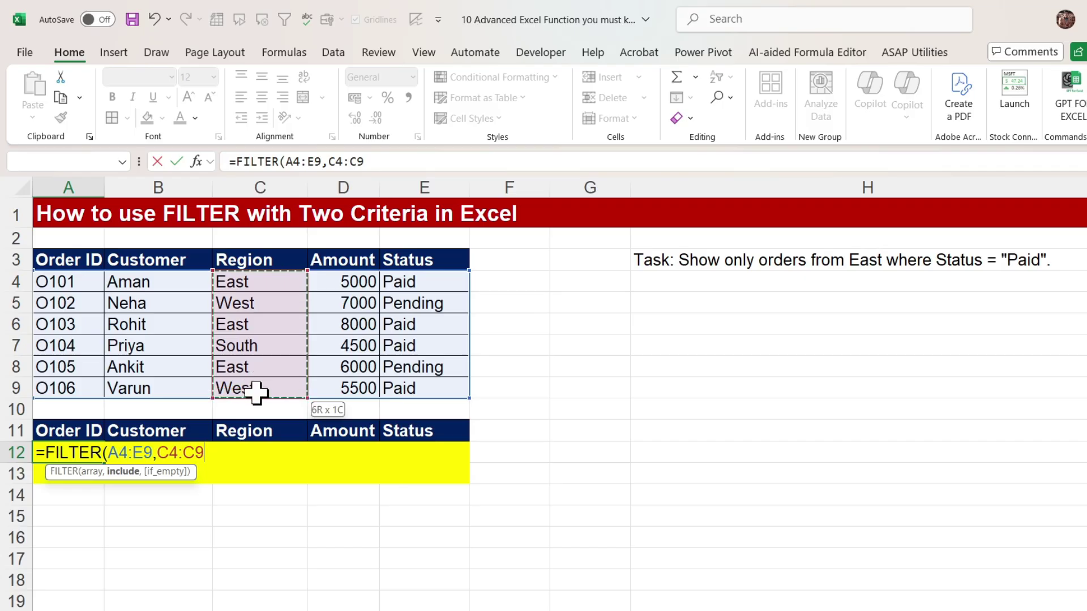
text(=)
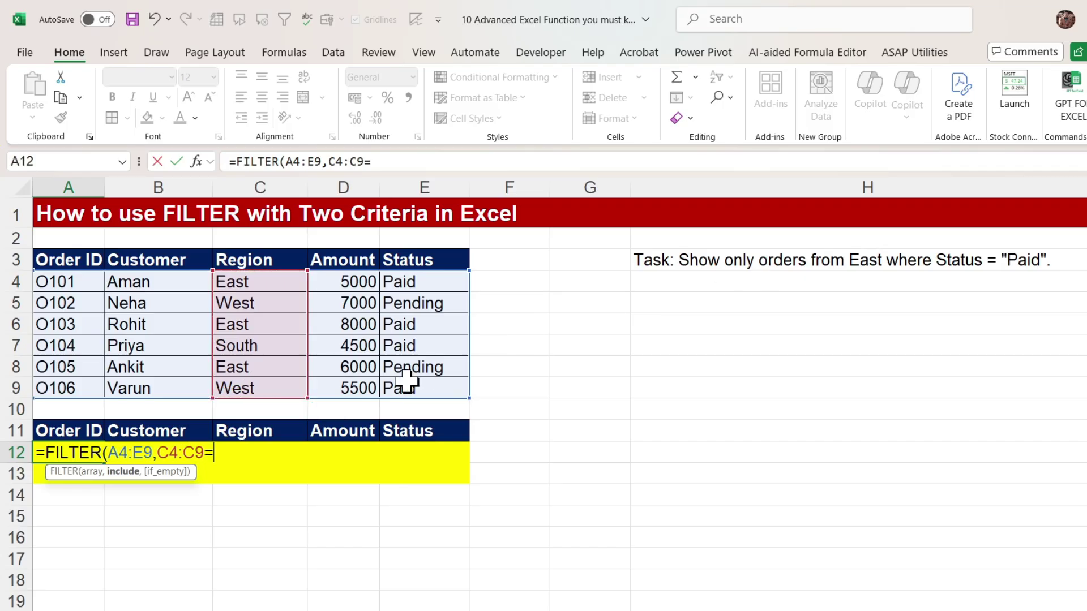
text("East")
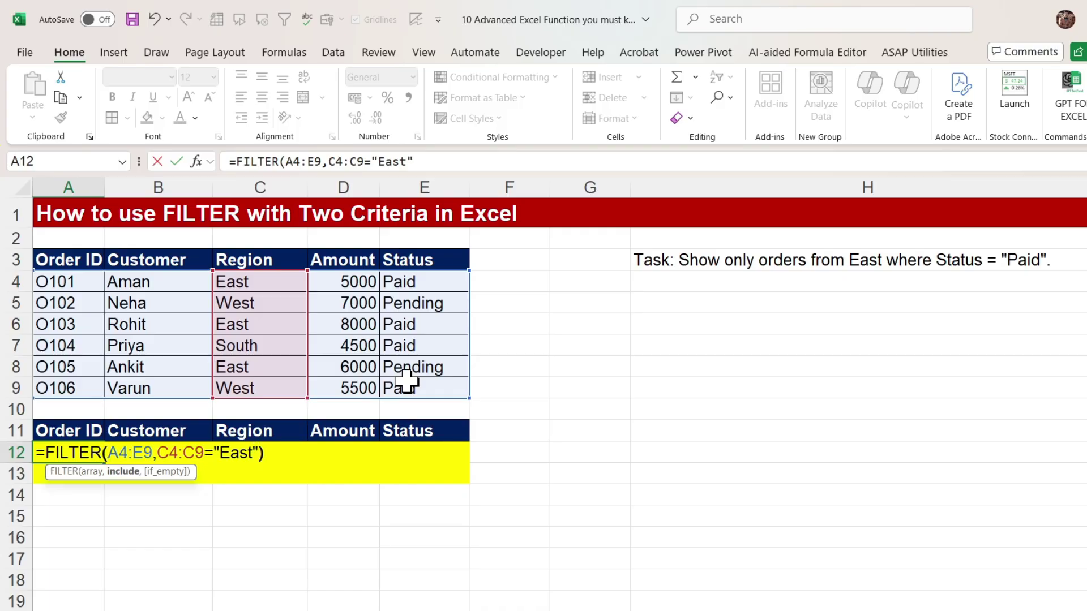
text())
drag(158, 456, 219, 550)
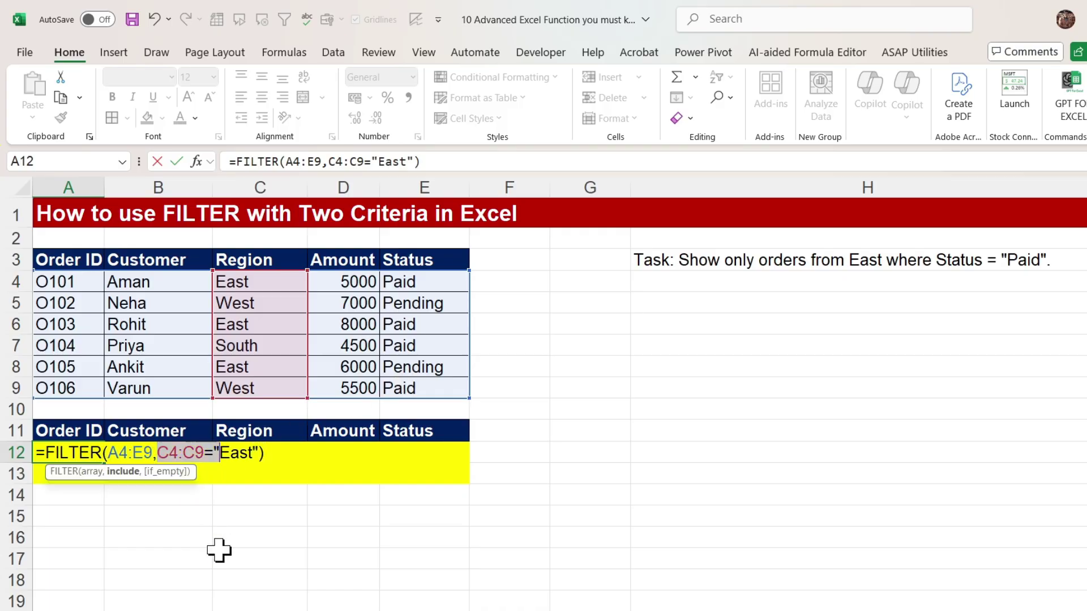
key(Left)
text(()
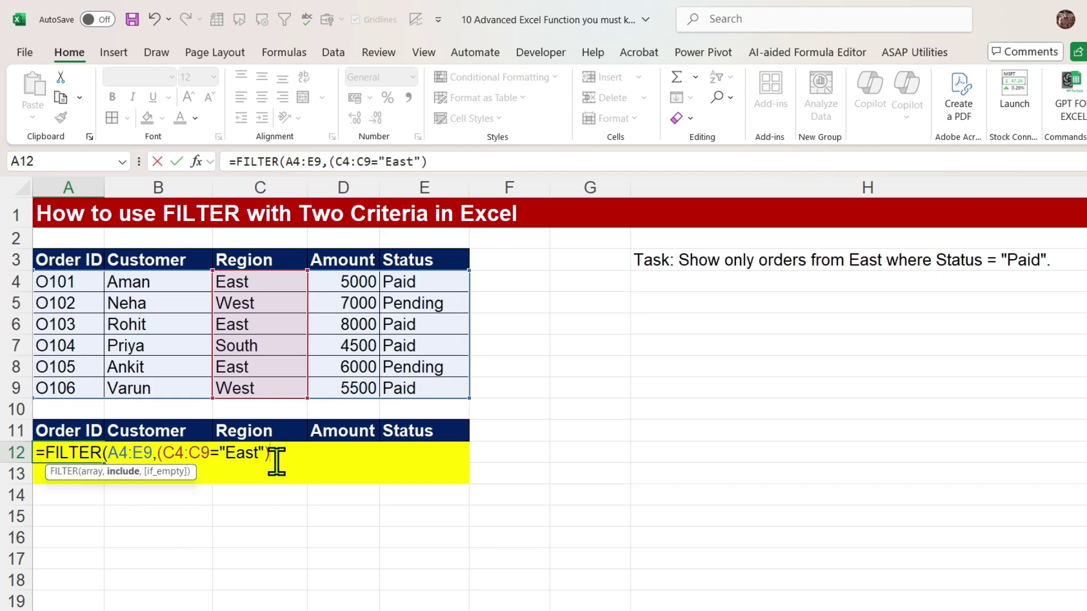
- Multiply the region condition by the status condition (E4:E9="Paid") and complete the FILTER formula in A12
text(*)
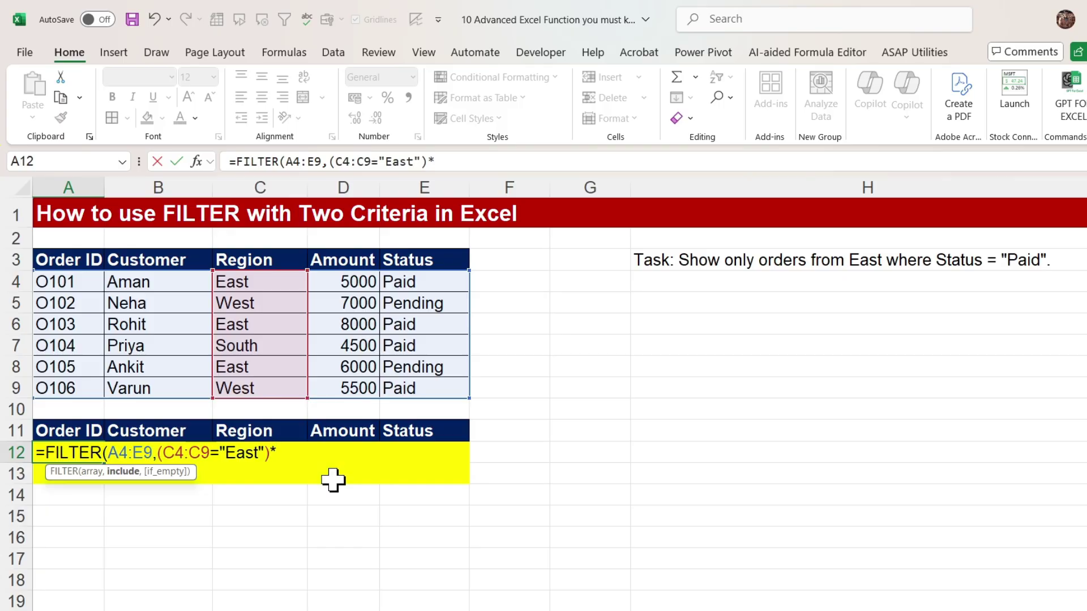
text(()
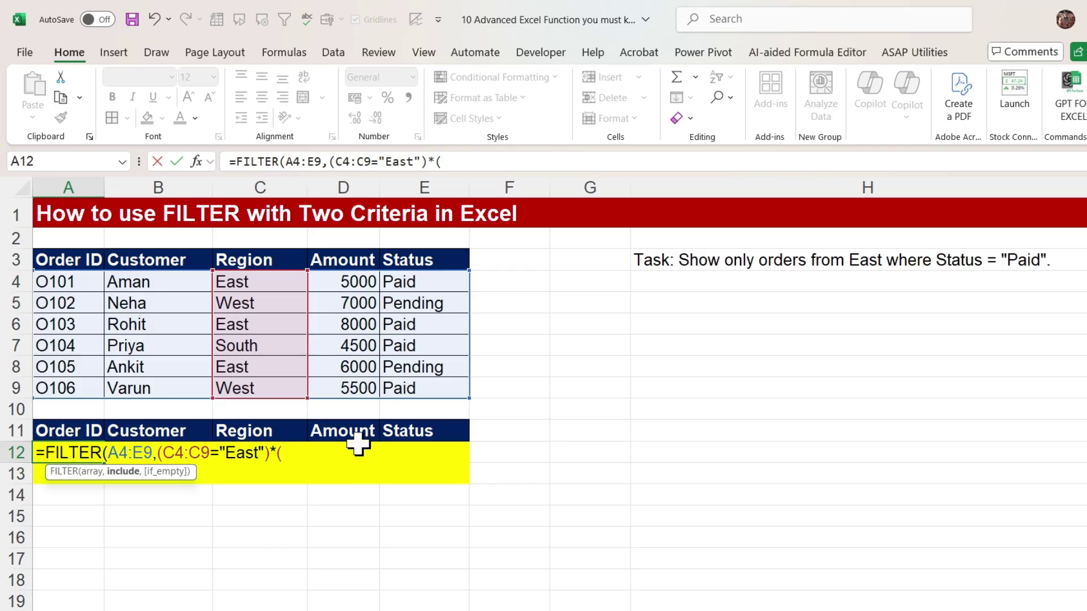
click(443, 285)
drag(444, 286, 432, 392)
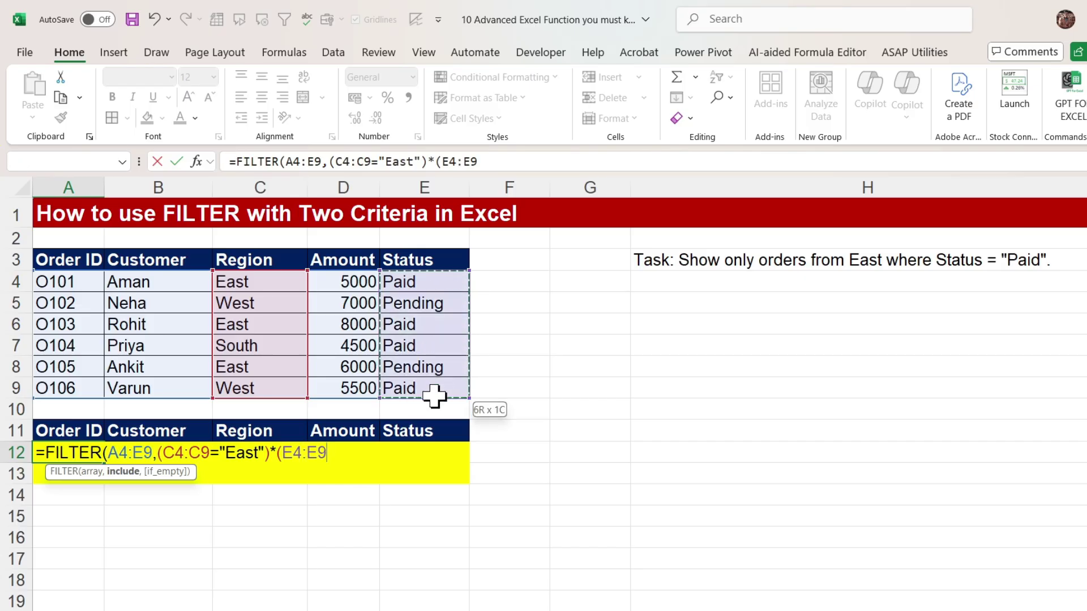
text(=)
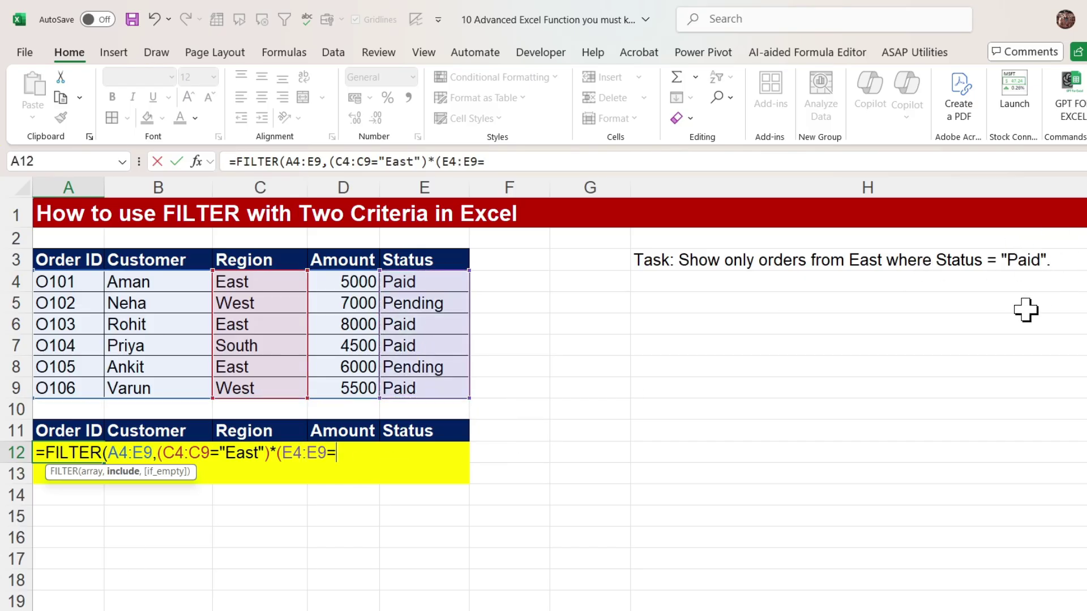
text("Paid)
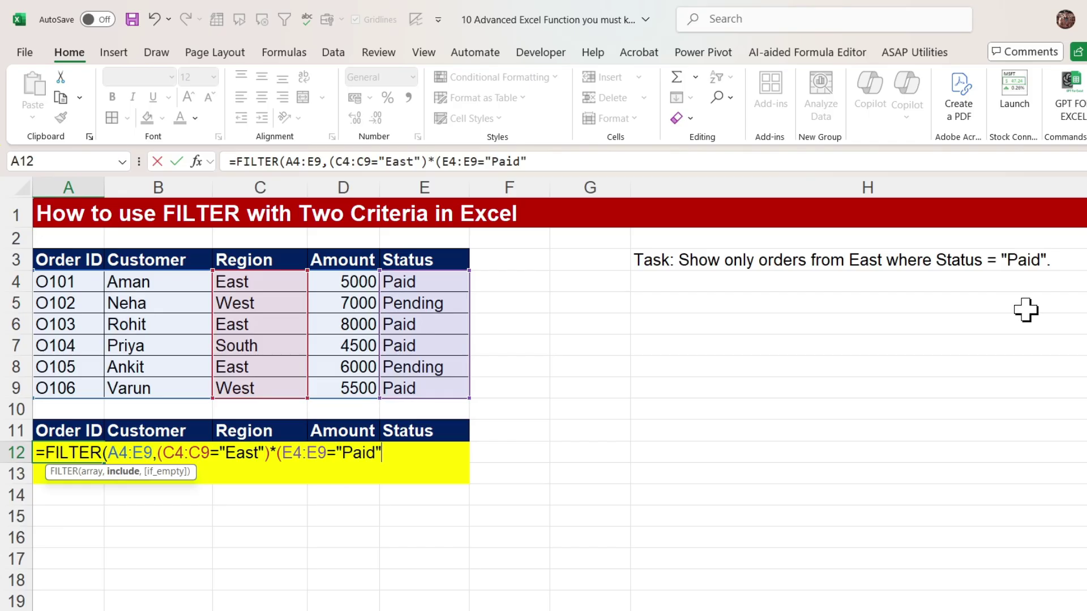
text(")))
key(Return)
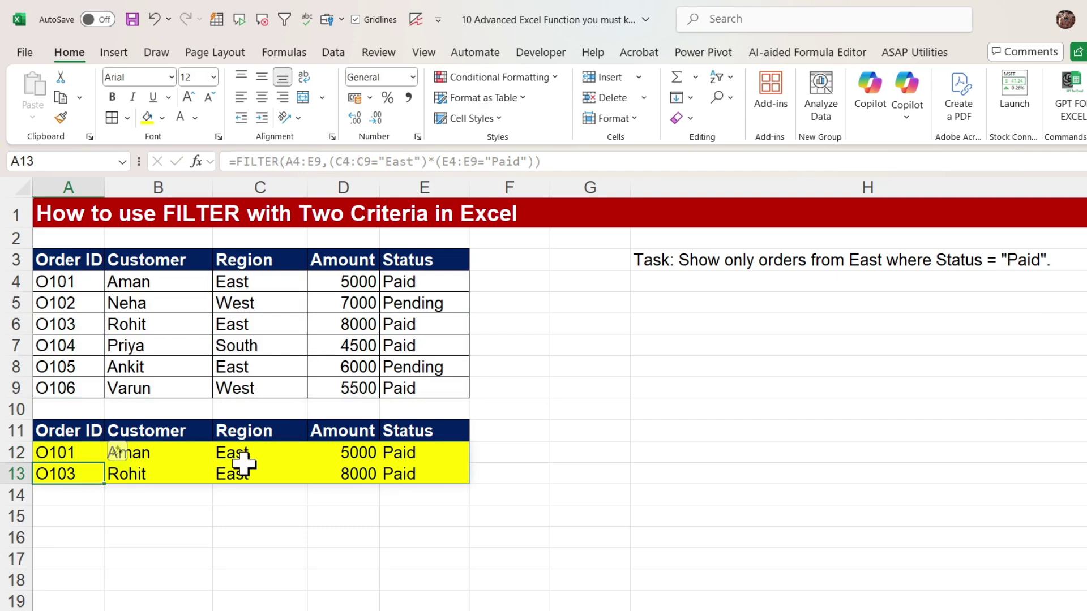
- Compare the East orders marked Paid in rows 4 and 6 with the filtered rows A12:E13, and open A12's FILTER formula for review
click(230, 279)
click(410, 278)
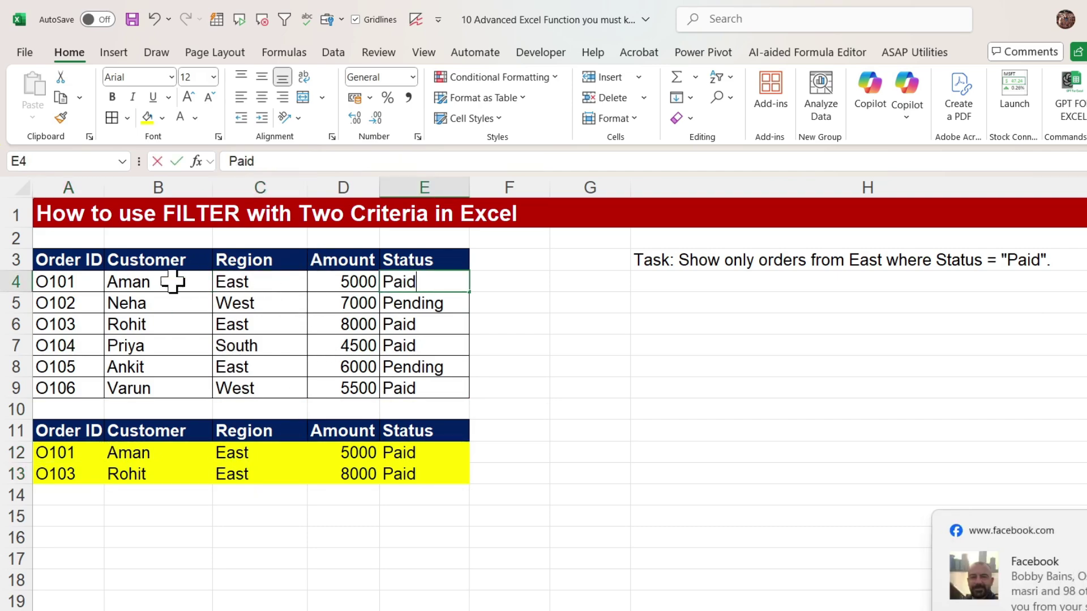
drag(80, 281, 412, 285)
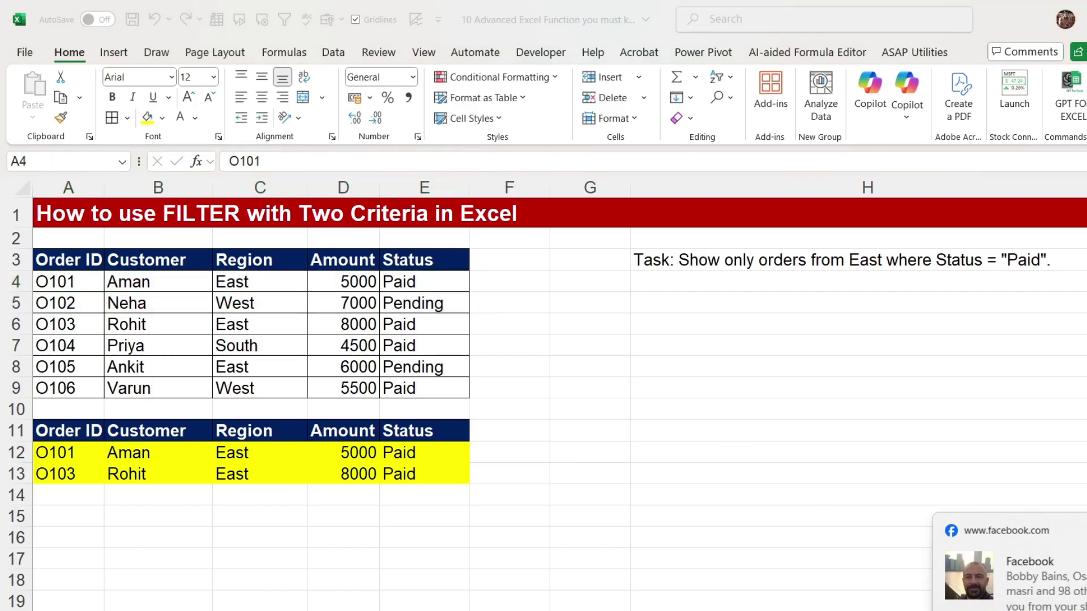
click(1066, 530)
click(1013, 558)
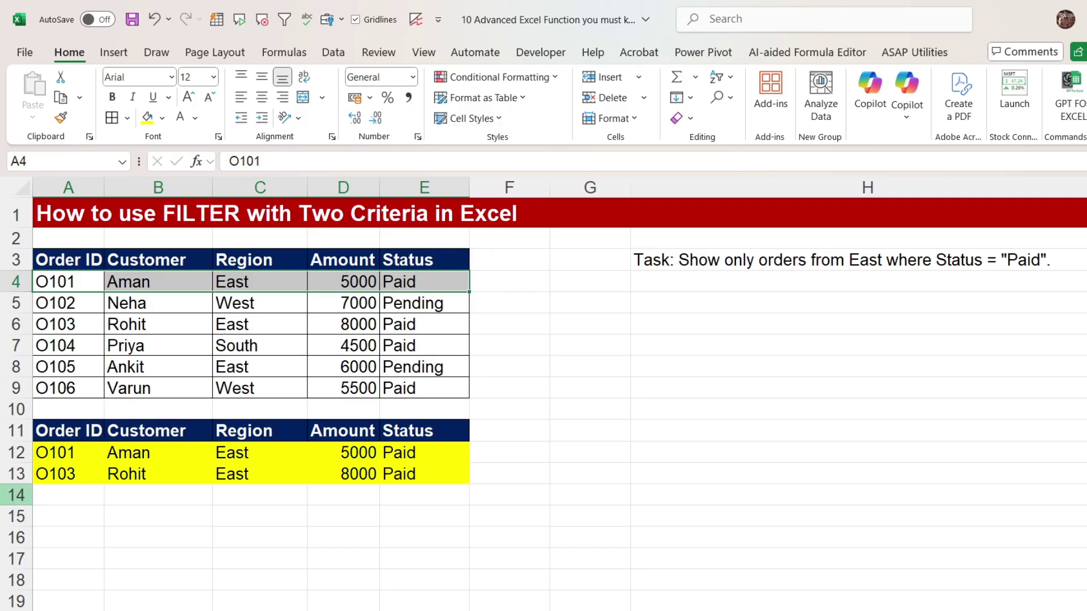
drag(412, 323, 65, 322)
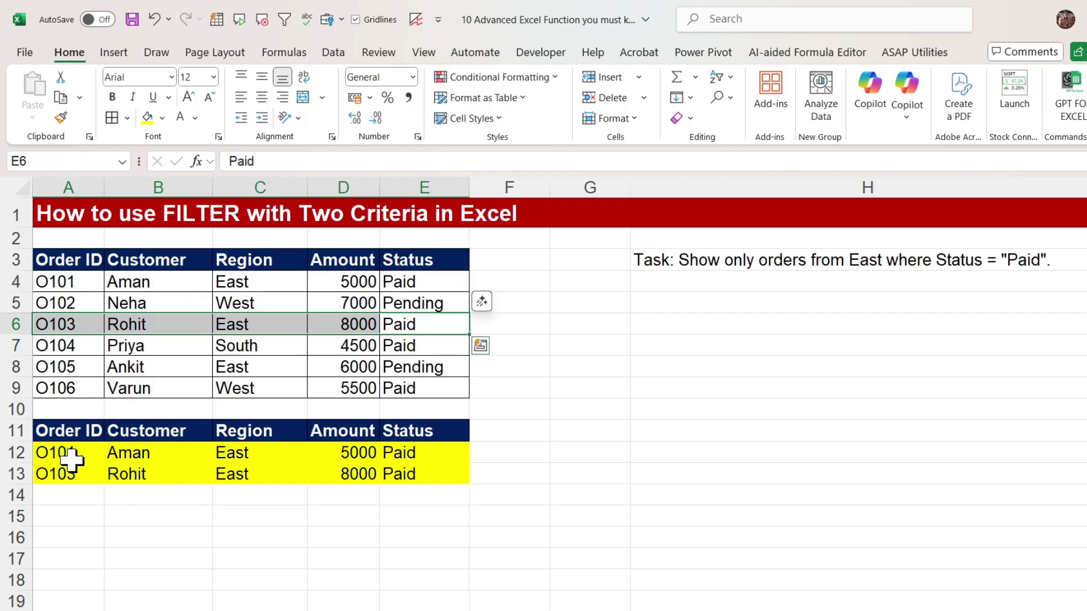
drag(72, 453, 394, 475)
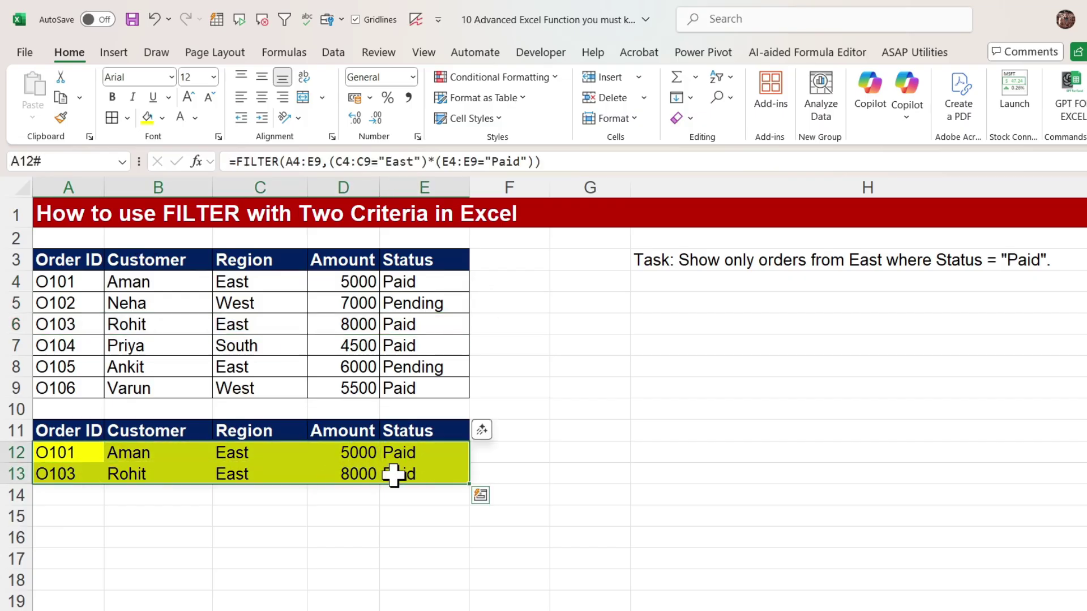
click(73, 452)
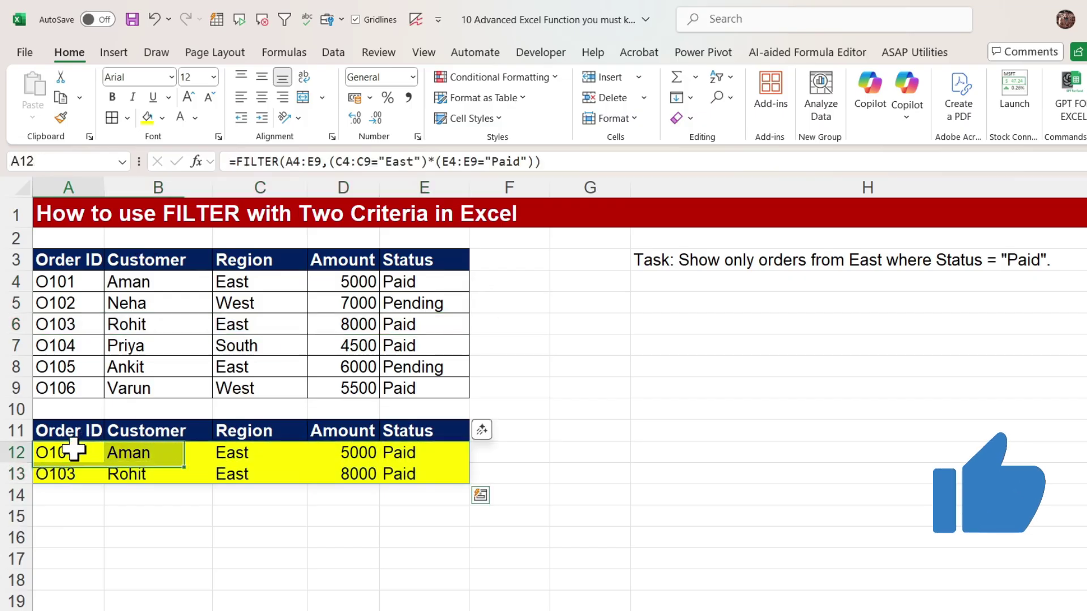
double_click(74, 453)
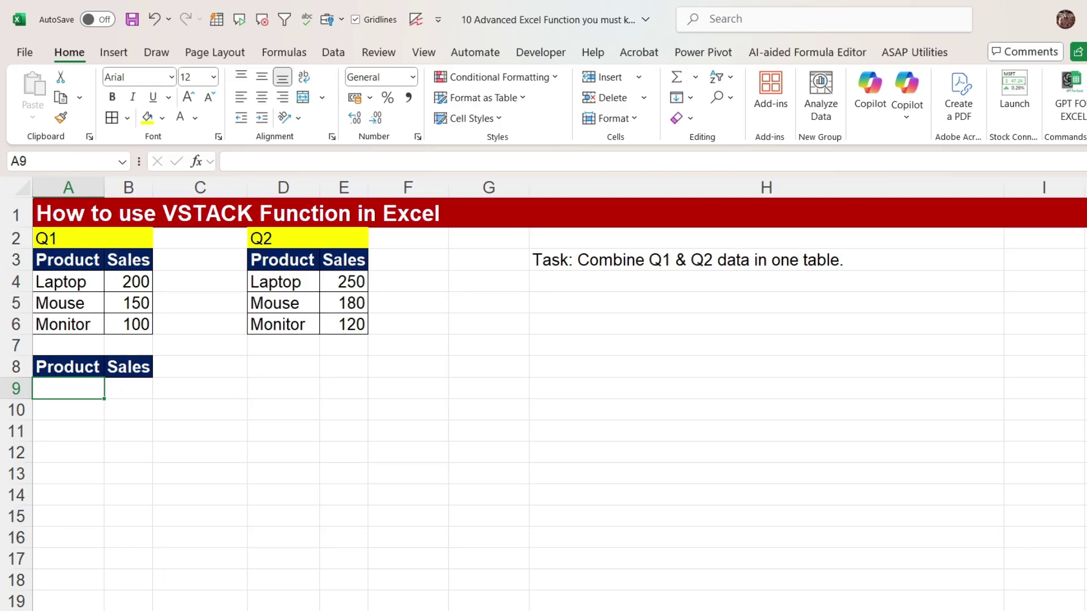
- In A9, combine the Q1 data A4:B6 and the Q2 data D4:E6 into one table with a VSTACK formula
text(=vt)
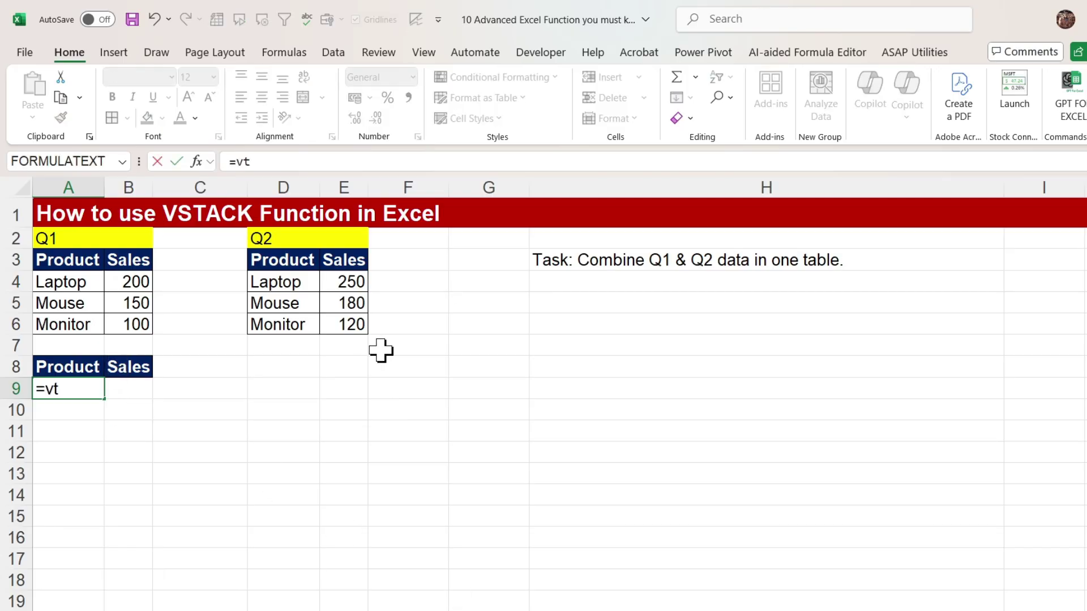
key(Tab)
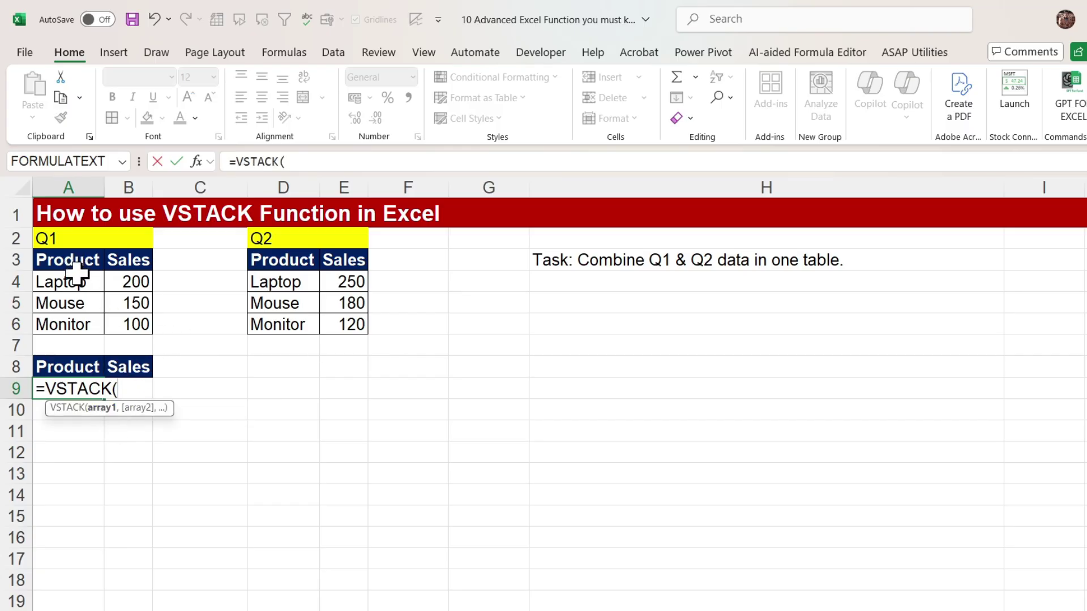
drag(80, 282, 123, 324)
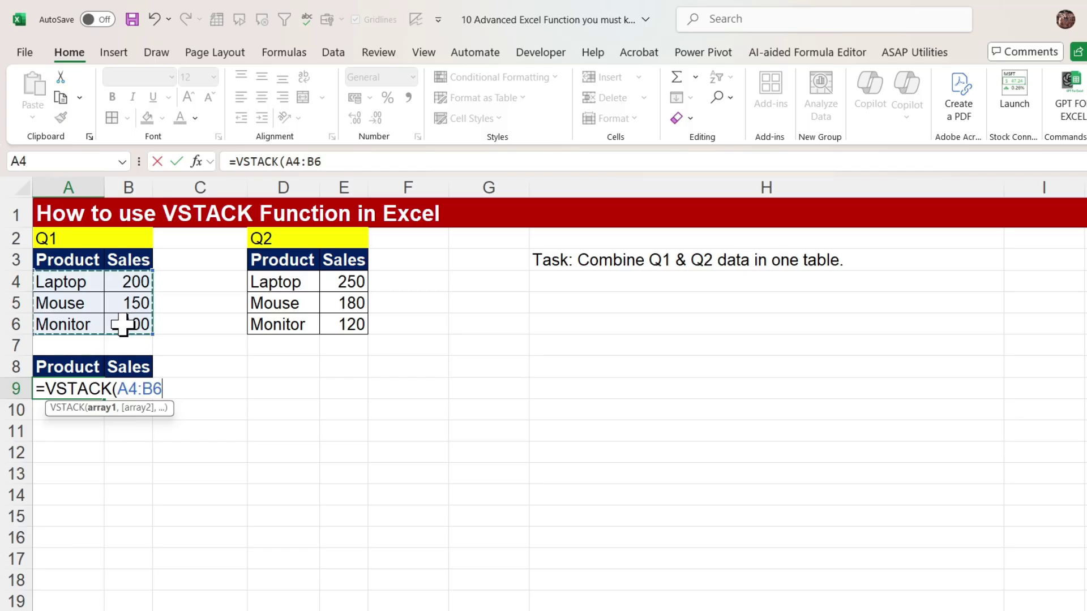
text(,)
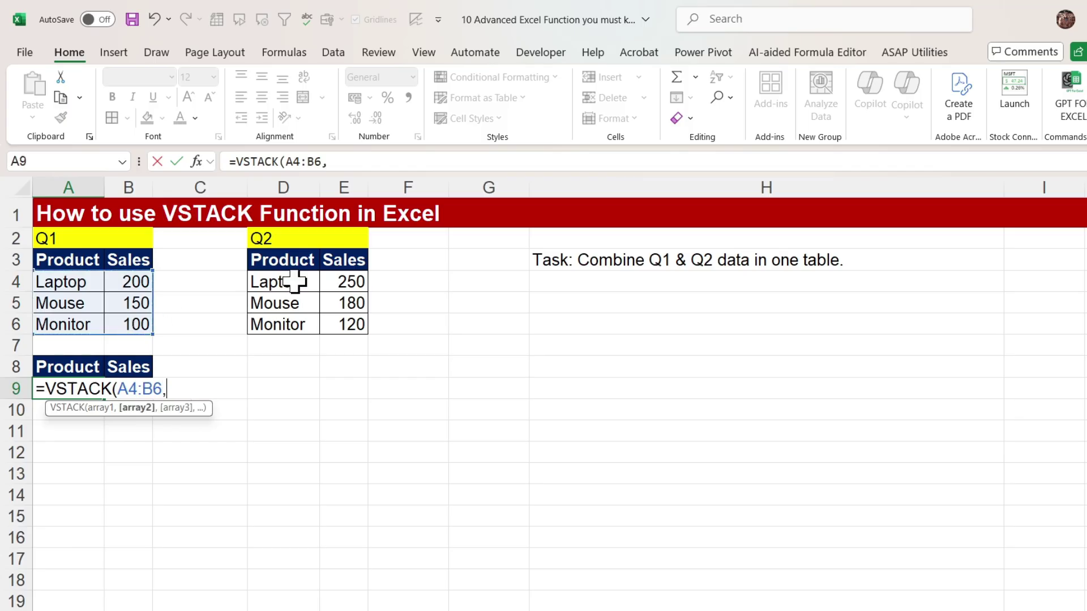
drag(293, 282, 352, 325)
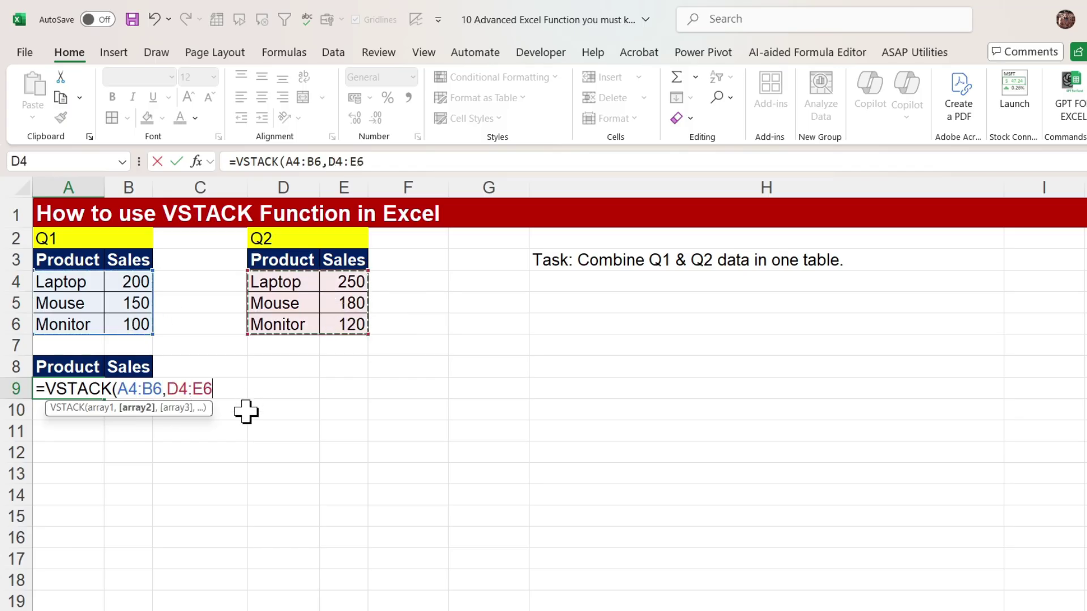
text())
key(Return)
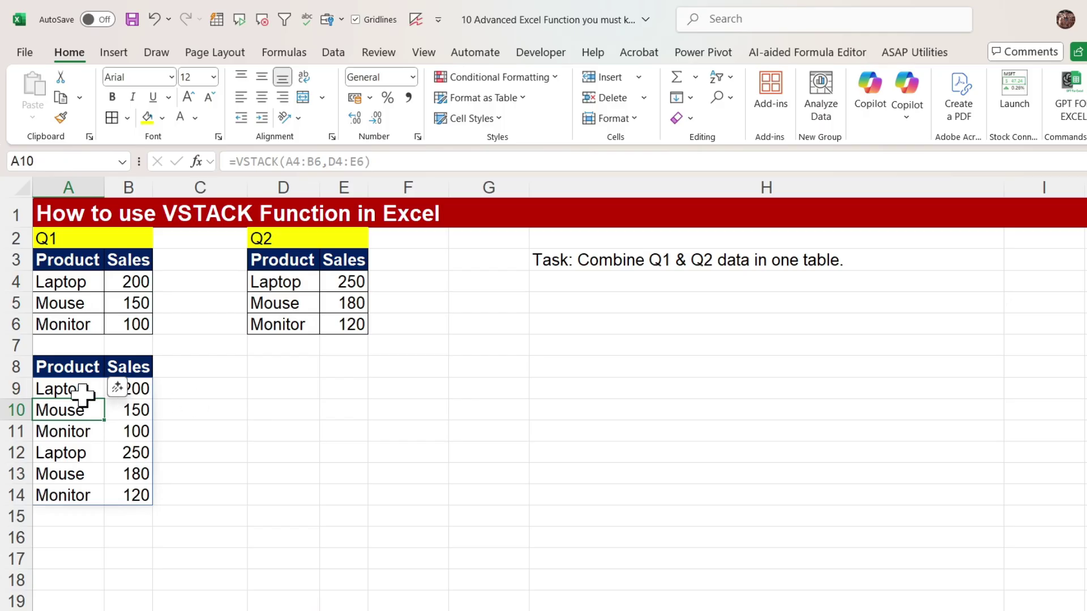
drag(84, 388, 123, 503)
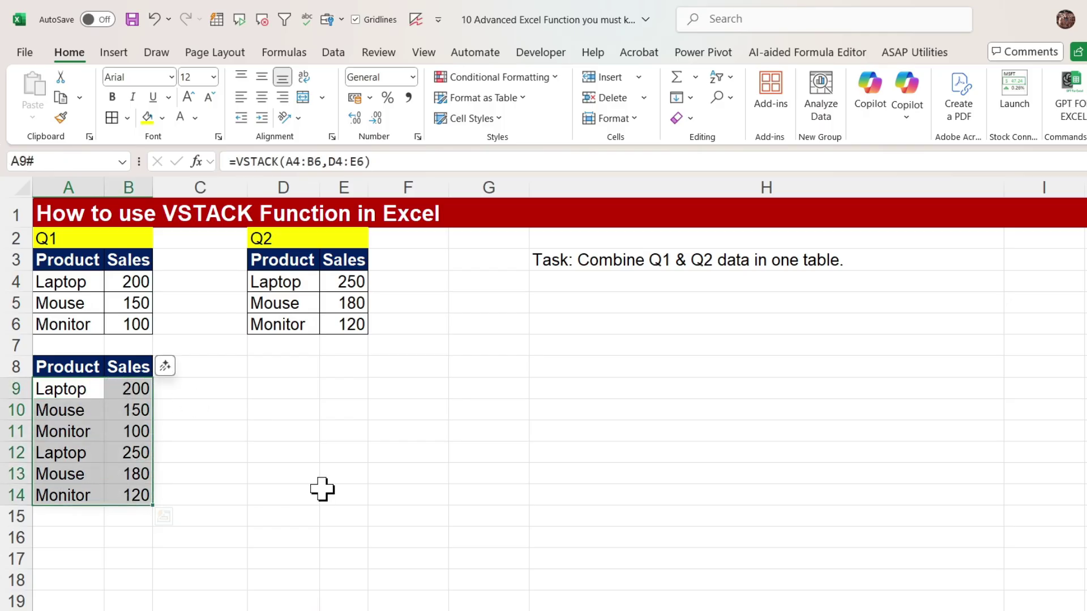
click(431, 407)
text(=vs)
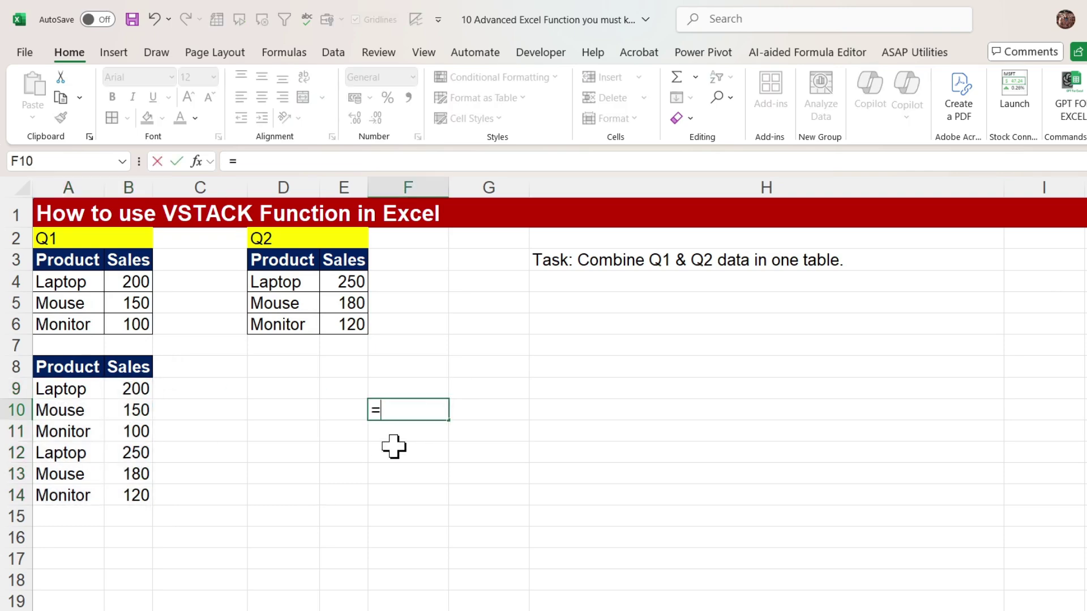
key(Tab)
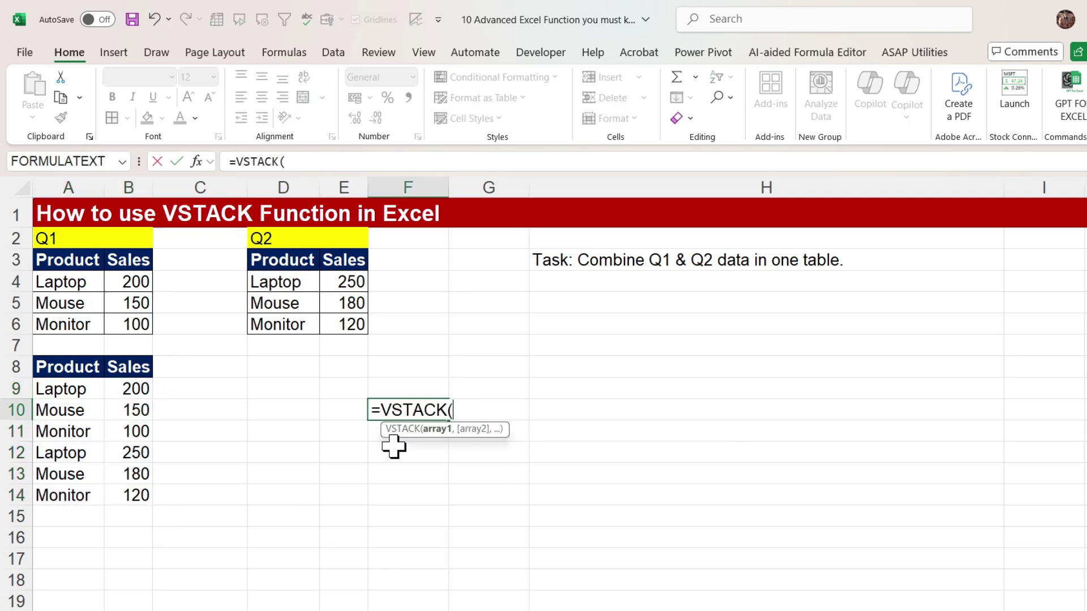
key(Escape)
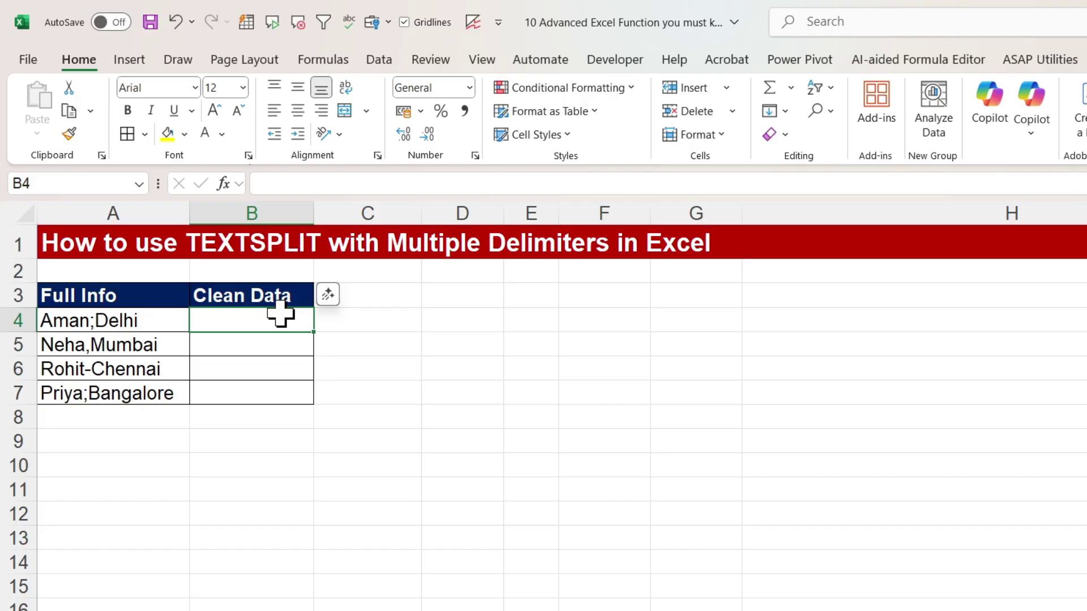
- In B4 under Clean Data, start a TEXTSPLIT formula with A4 as the text argument
text(=tex)
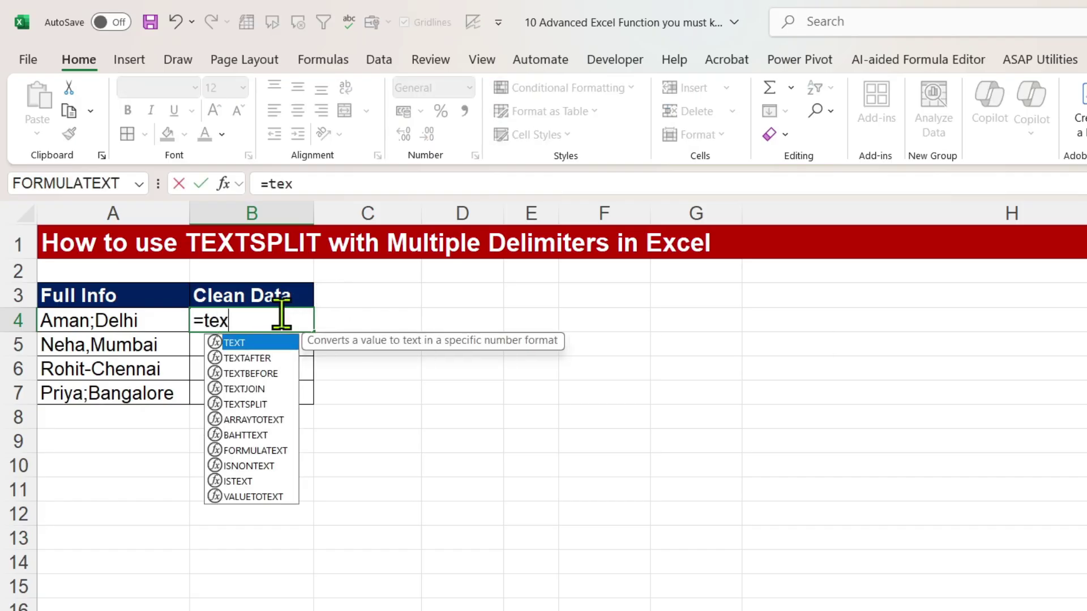
text(tsp)
key(Tab)
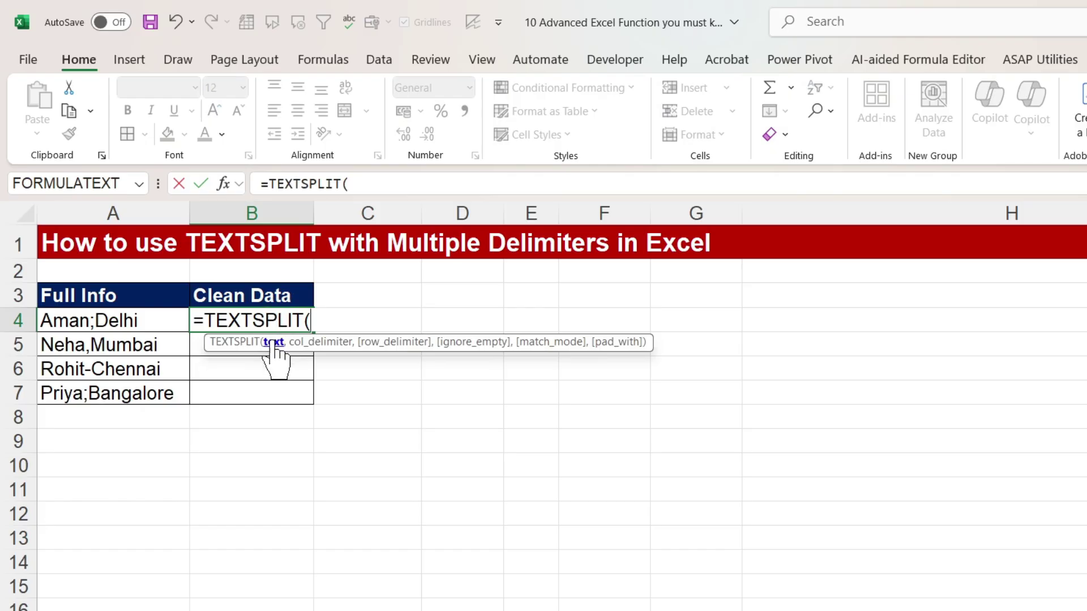
click(171, 318)
text(,)
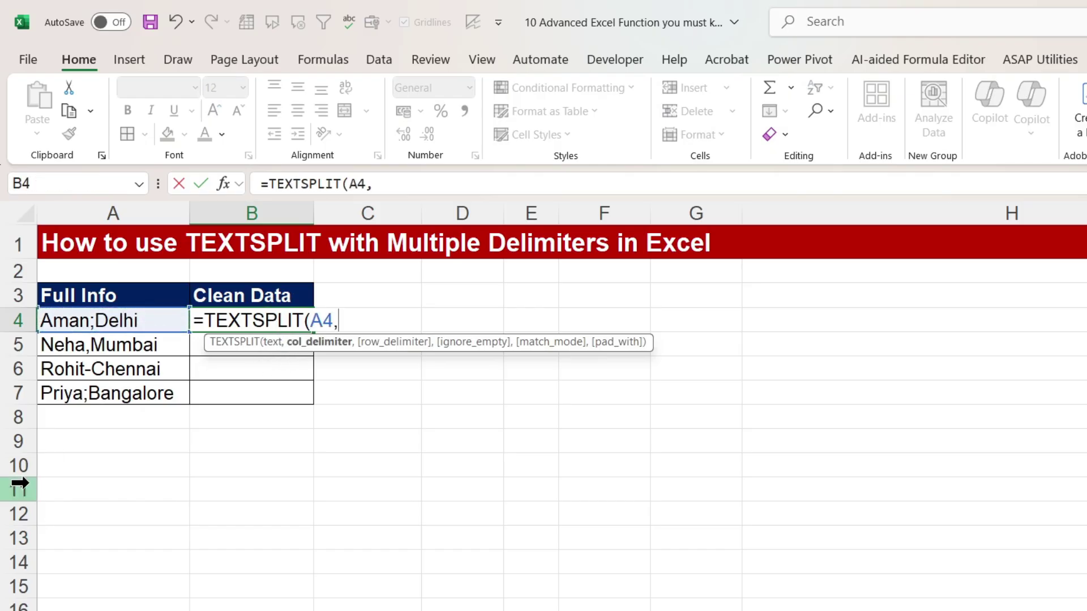
- Give the column delimiters as the array {";",",","-"} and complete the TEXTSPLIT formula in B4
text({";",",","-",)
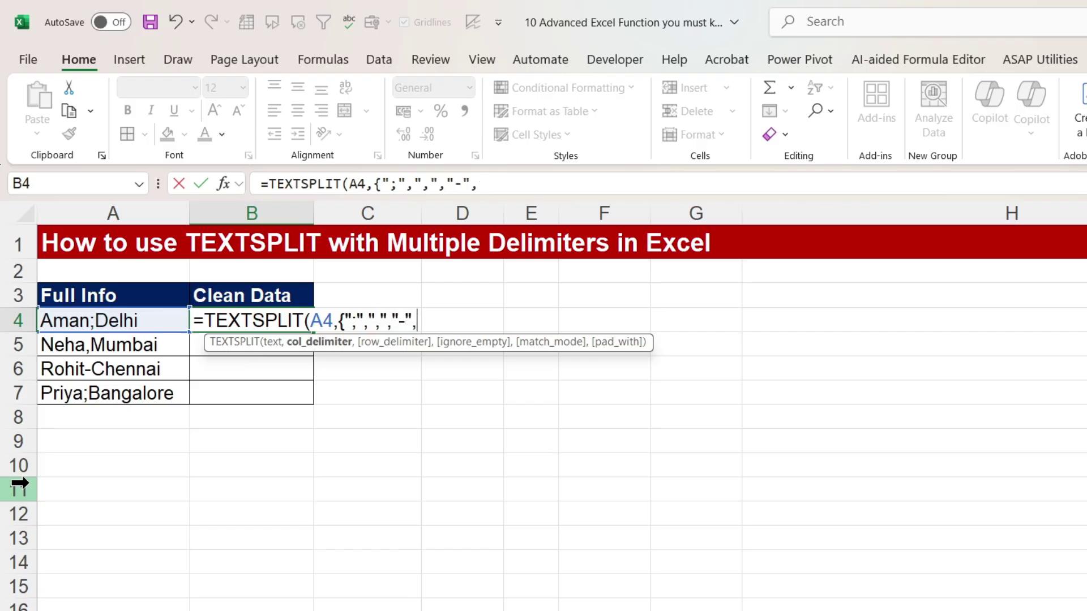
text(")
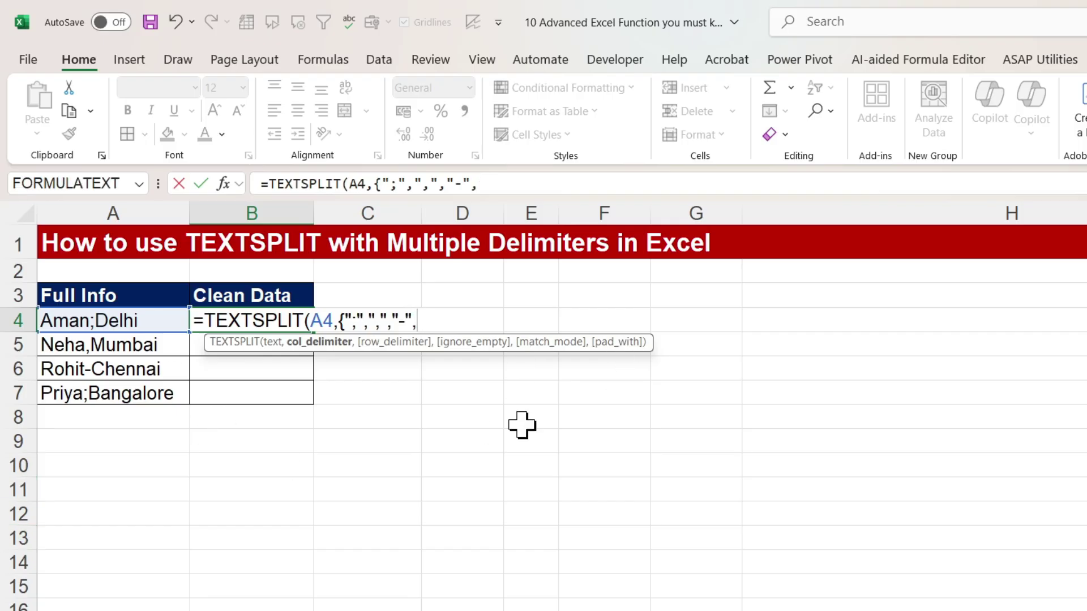
key(BackSpace)
text(}))
key(Return)
- Fill the TEXTSPLIT formula from B4 down to B7 to split the remaining Full Info entries
click(276, 327)
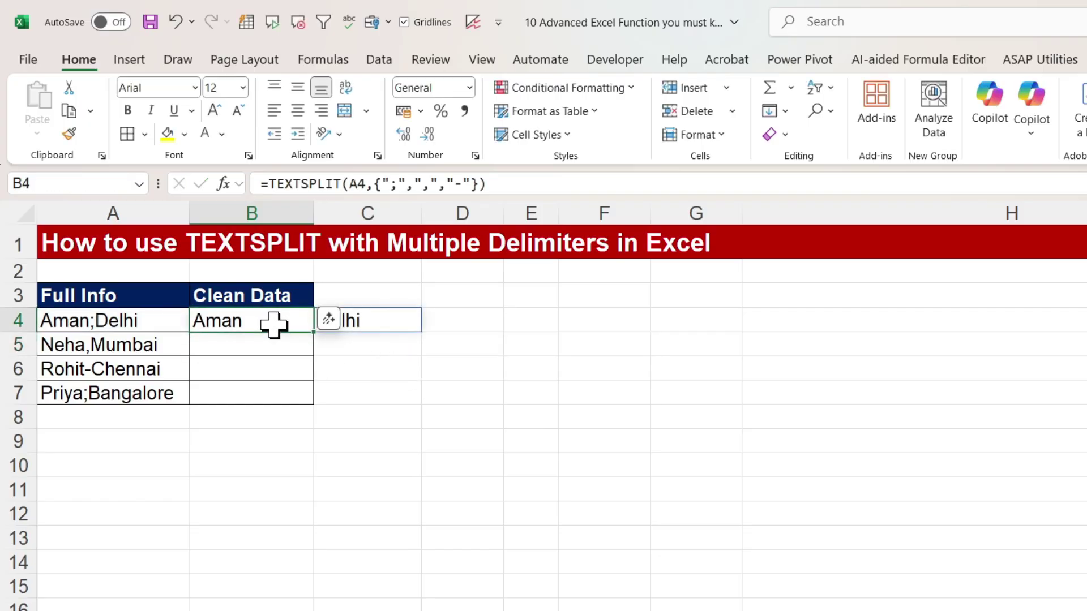
drag(314, 336, 296, 396)
click(264, 362)
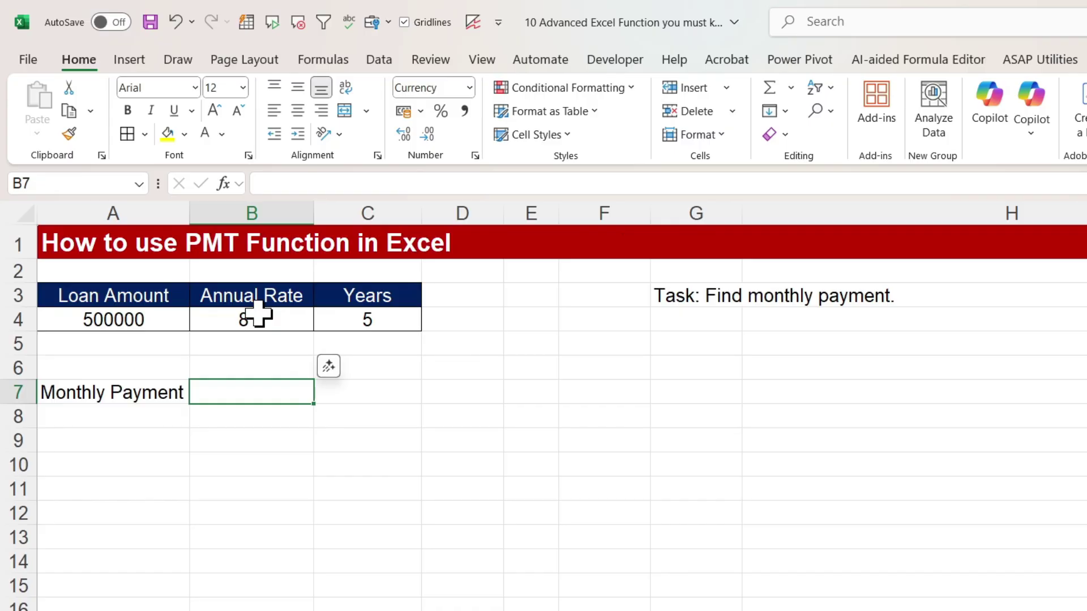
- In B7 beside Monthly Payment, start a PMT formula with the annual rate divided by months, B4/12, as the rate argument
drag(164, 289, 306, 303)
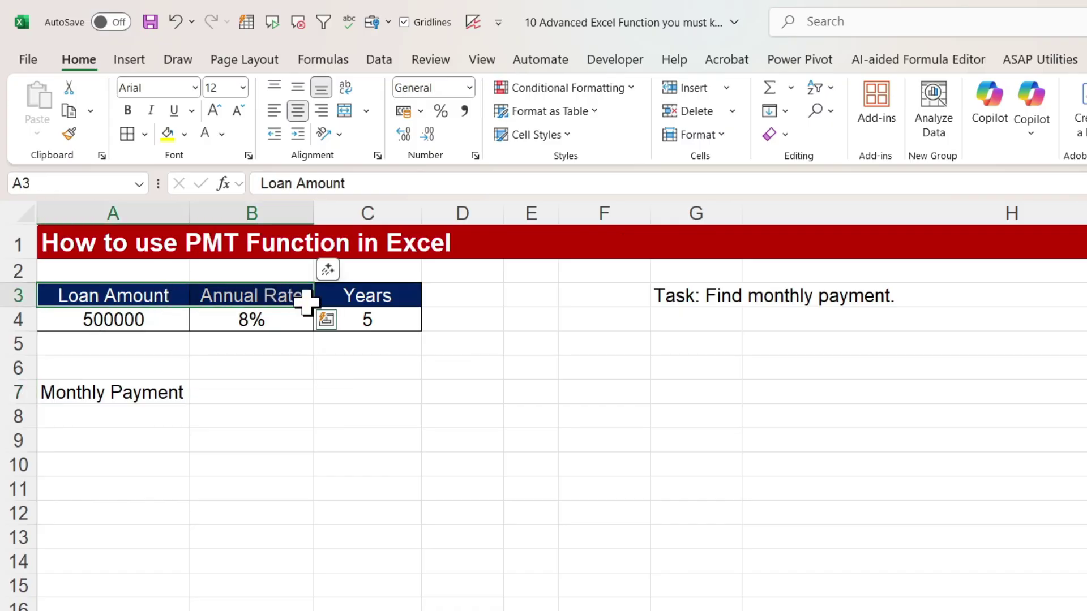
click(351, 298)
click(238, 416)
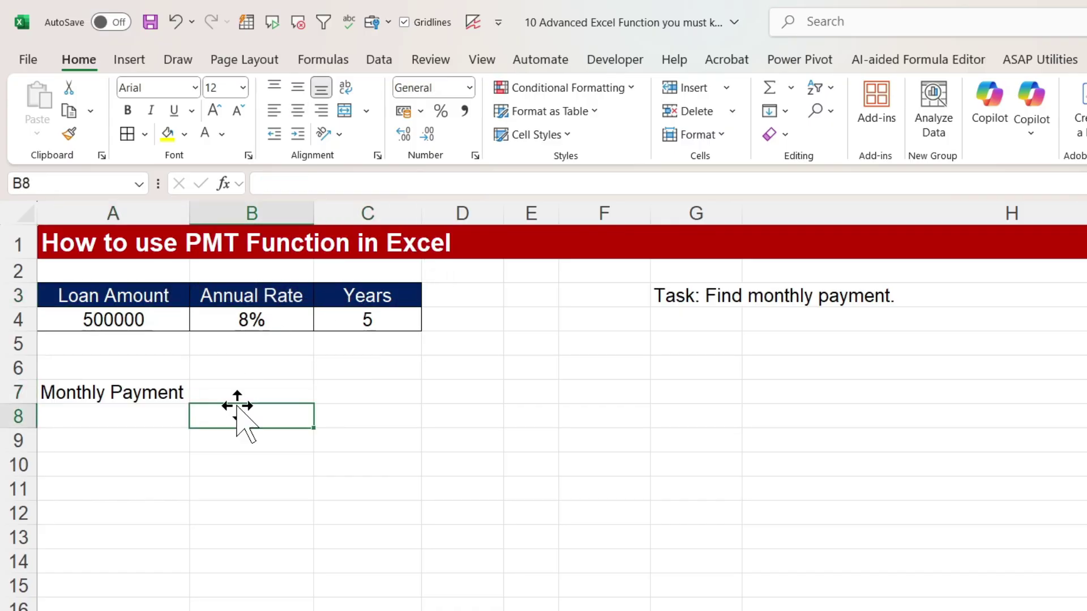
click(266, 393)
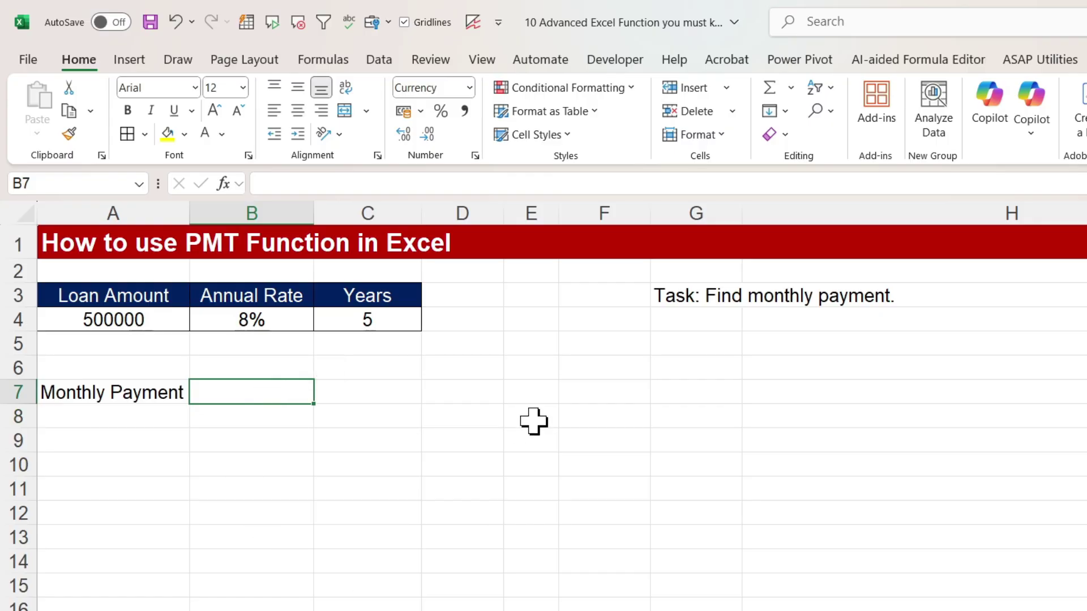
text(=pmt)
text(()
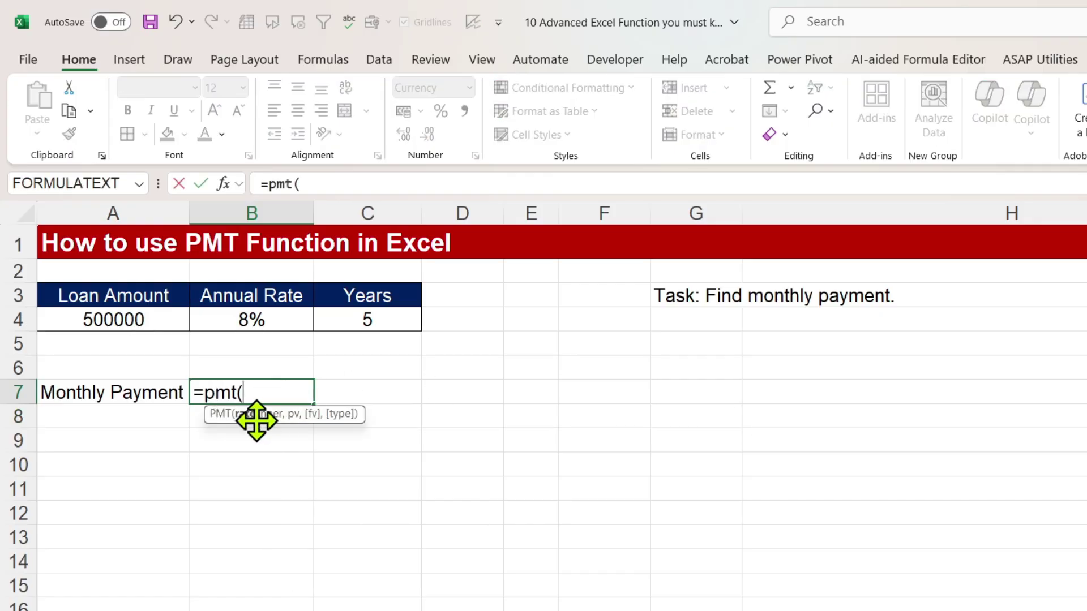
click(291, 322)
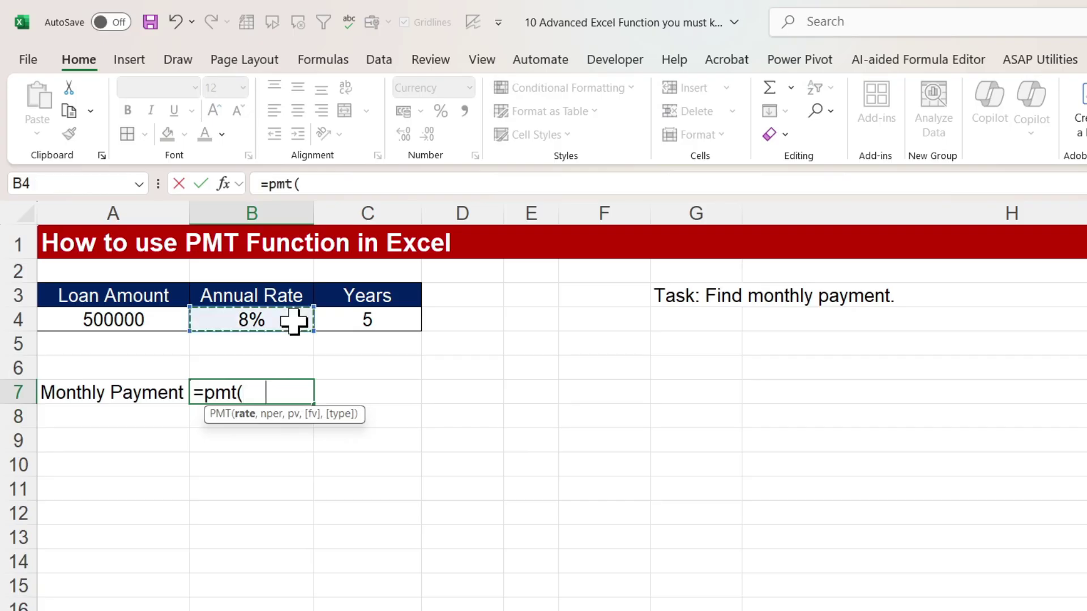
text(/12)
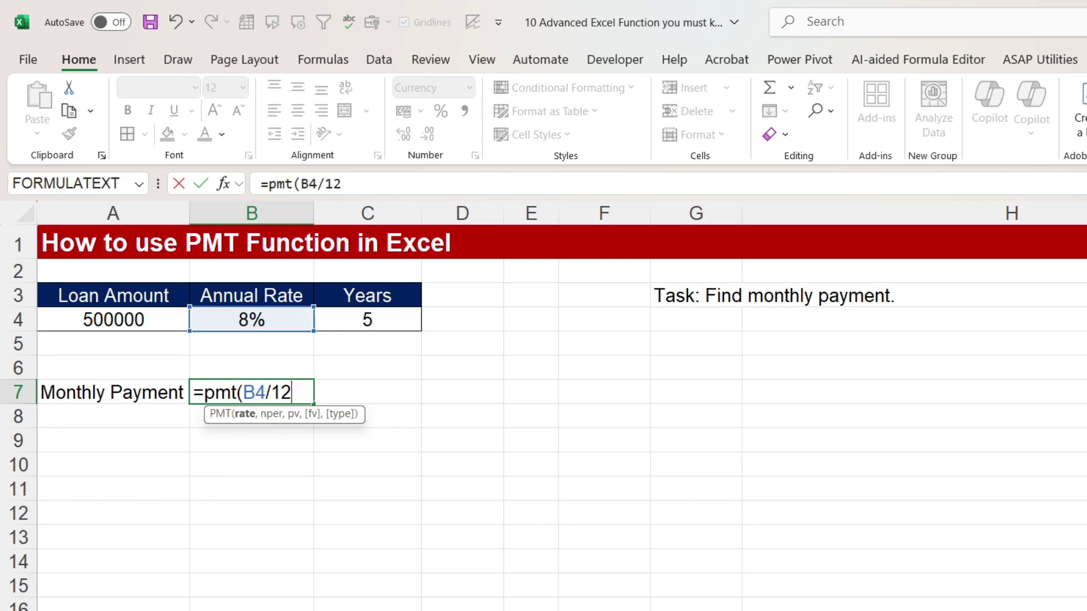
text(,)
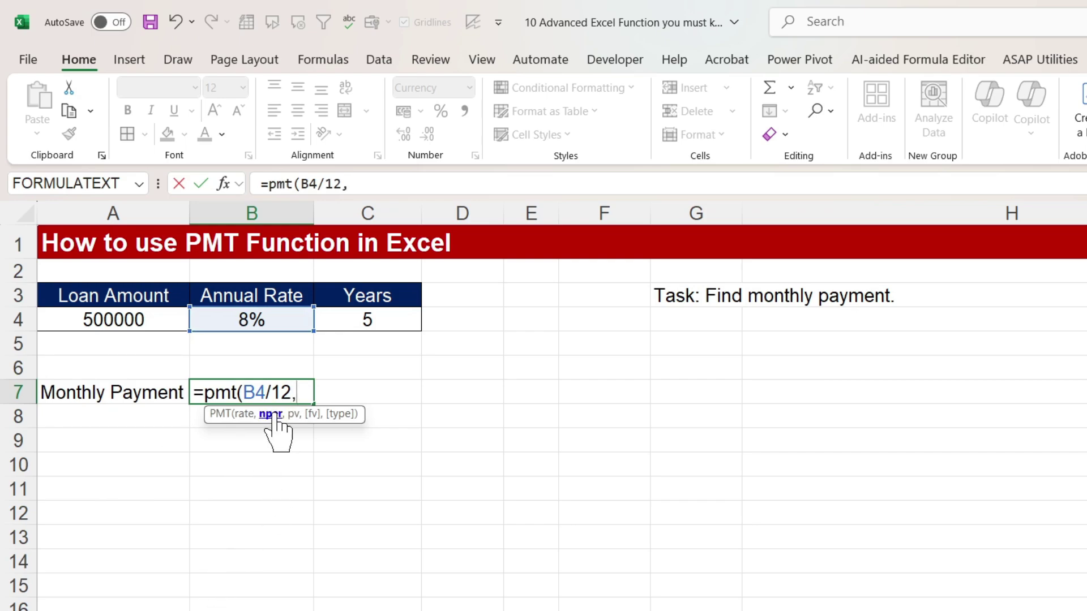
- Use C4*12 as the number of periods and the negative loan amount -A4 as present value, and complete the PMT formula in B7
click(394, 317)
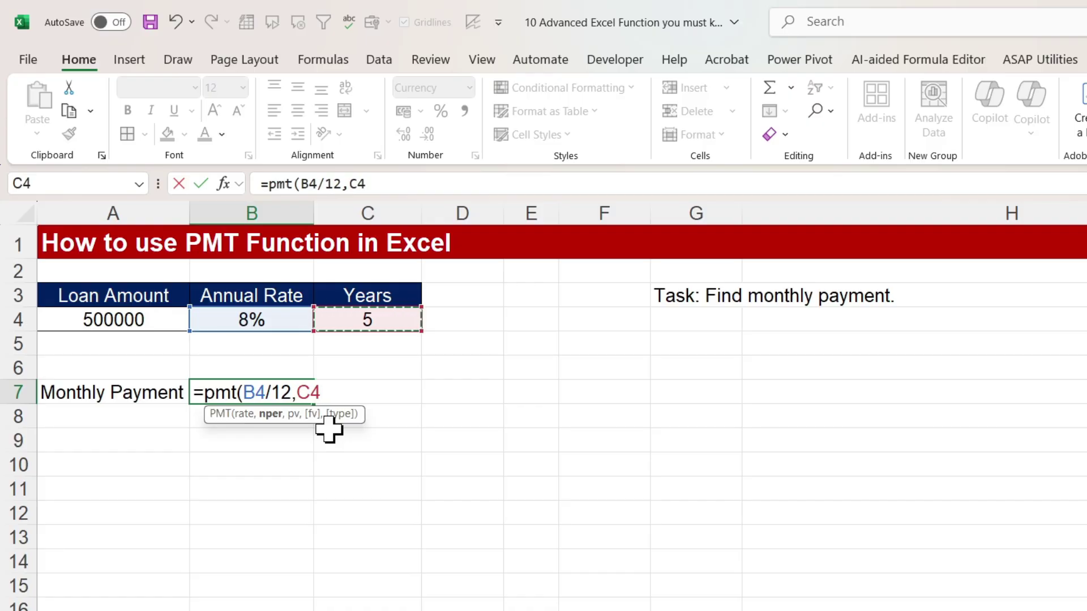
text(*12)
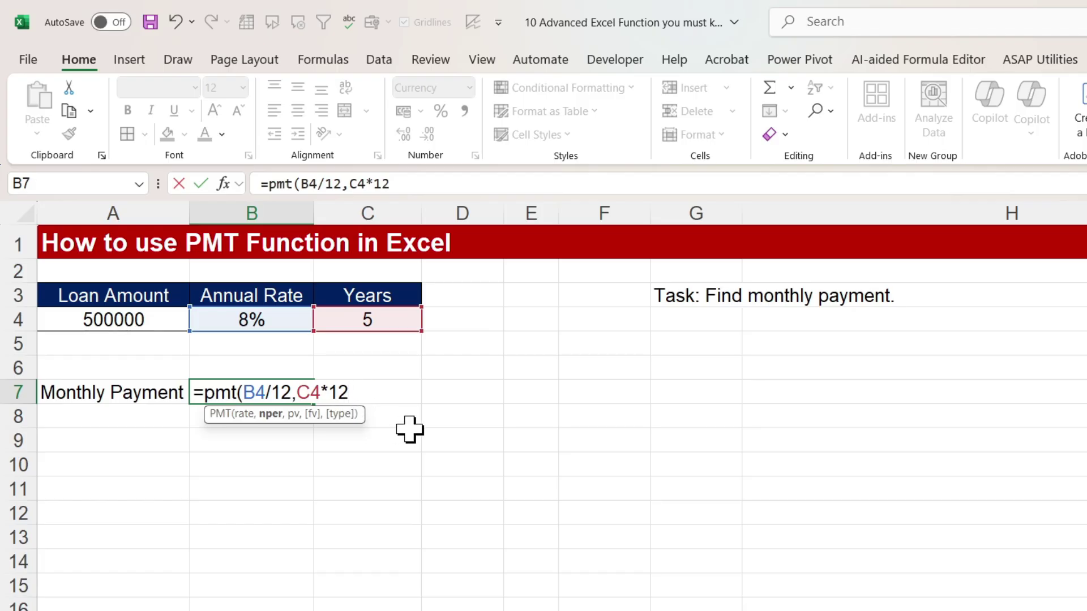
text(,-)
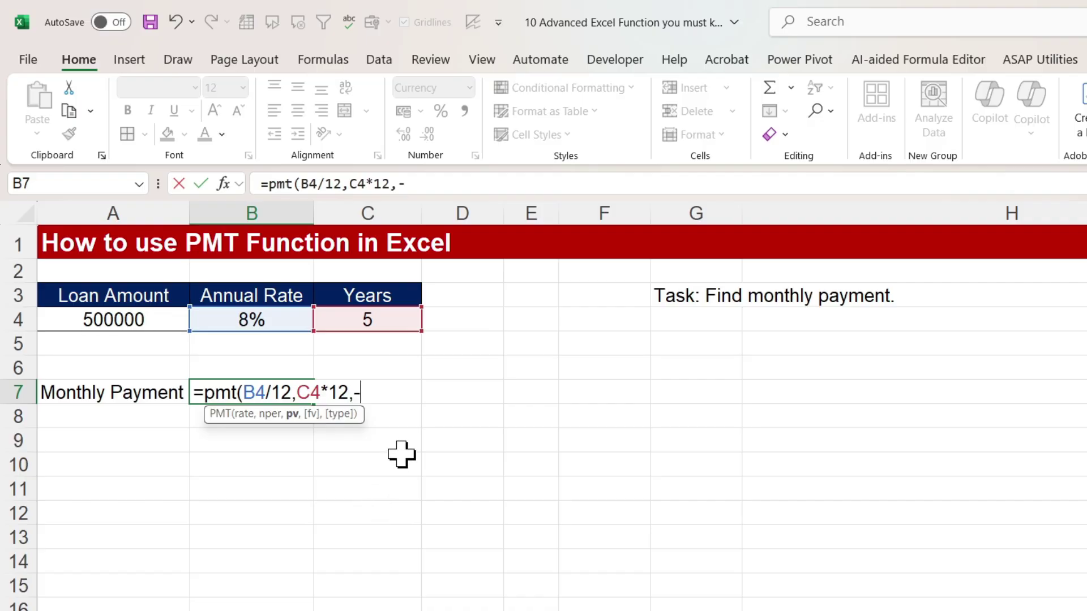
click(93, 311)
text())
key(Return)
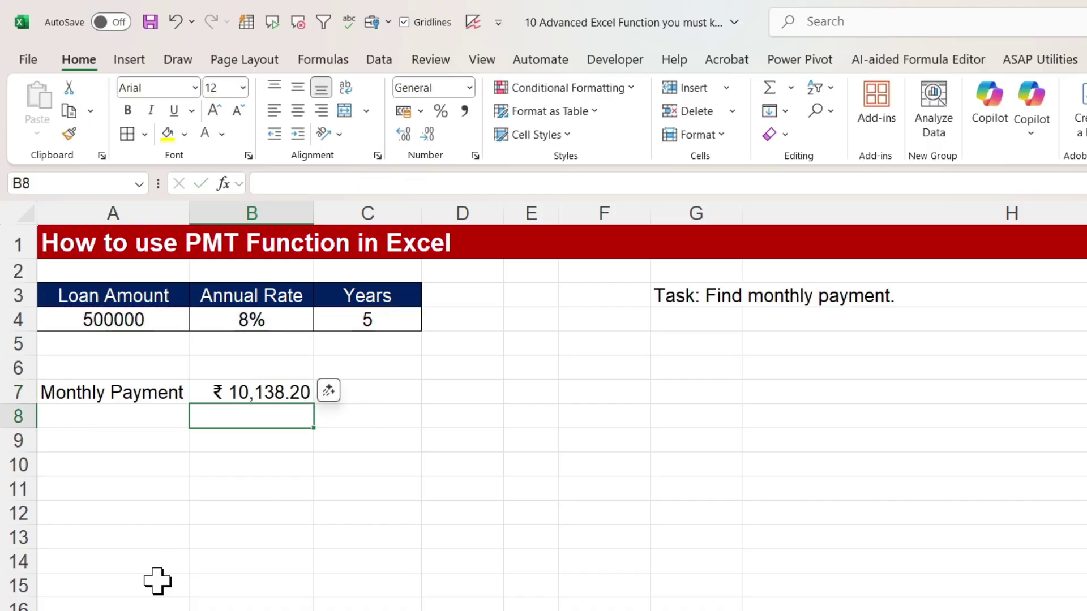
- On the INDEX MATCH sheet, start an INDEX formula in B9 with A4:D7 as the array
click(273, 385)
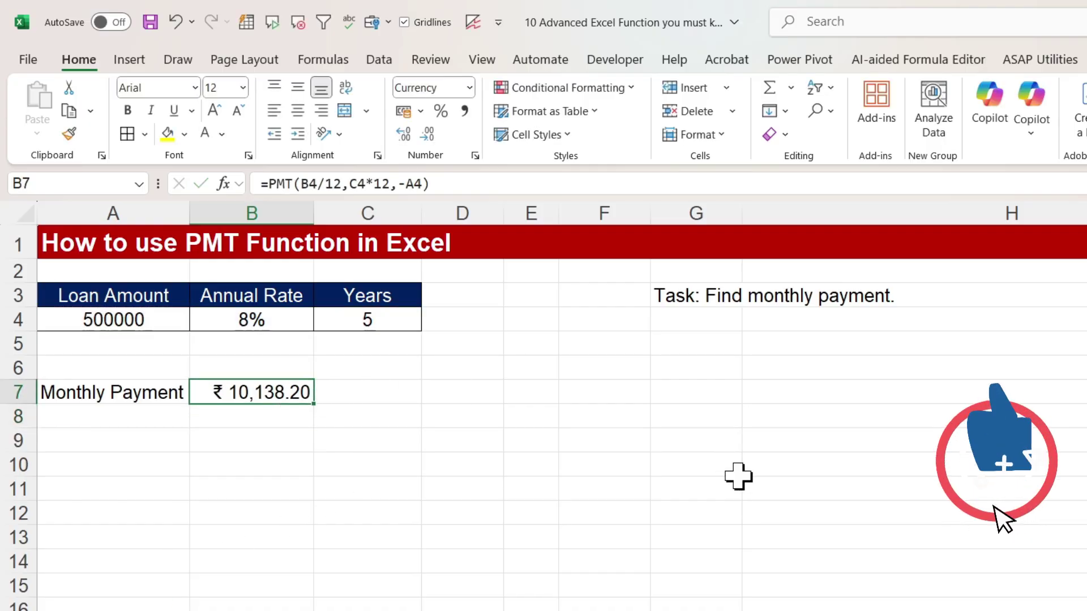
key(ctrl+Page_Down)
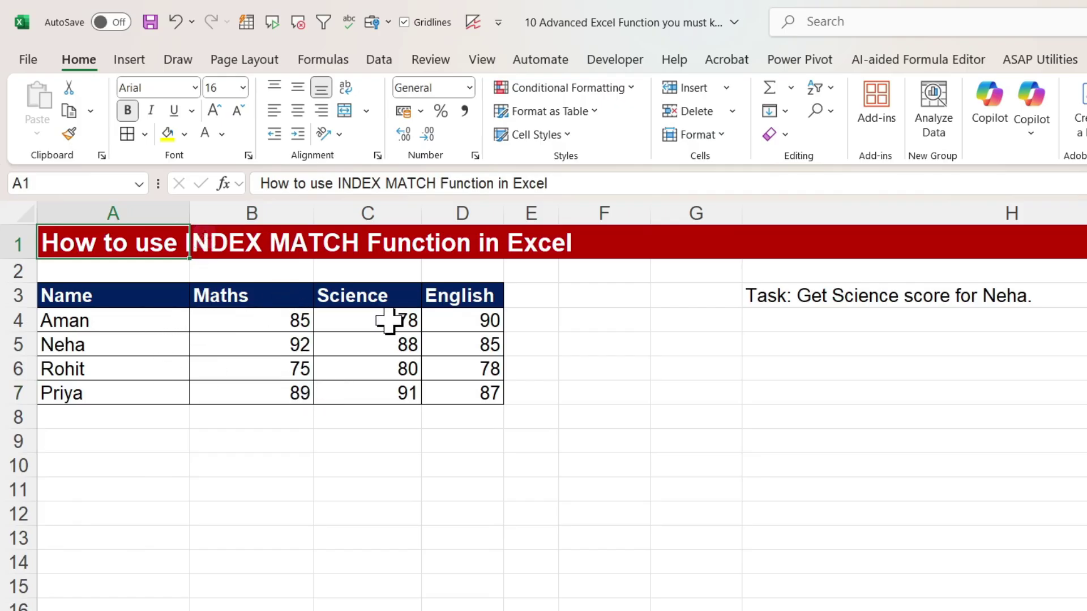
click(864, 305)
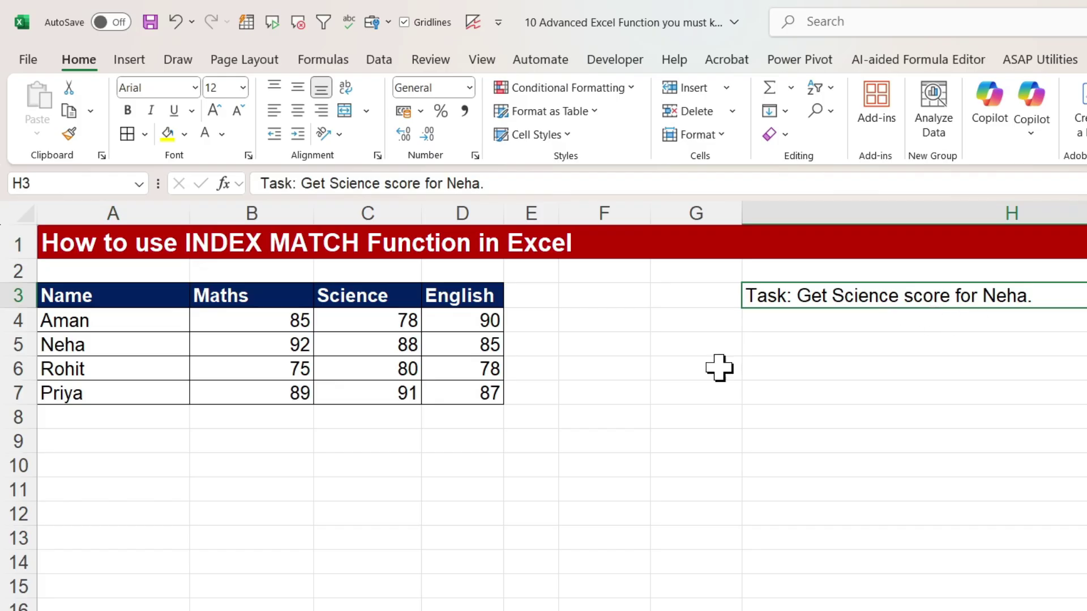
click(232, 450)
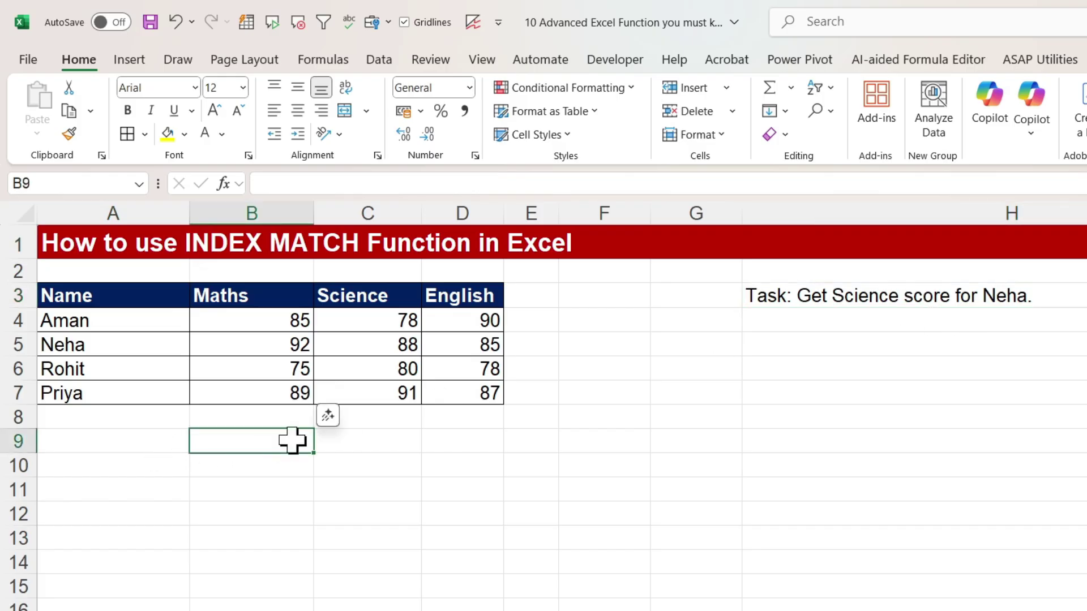
text(=inde)
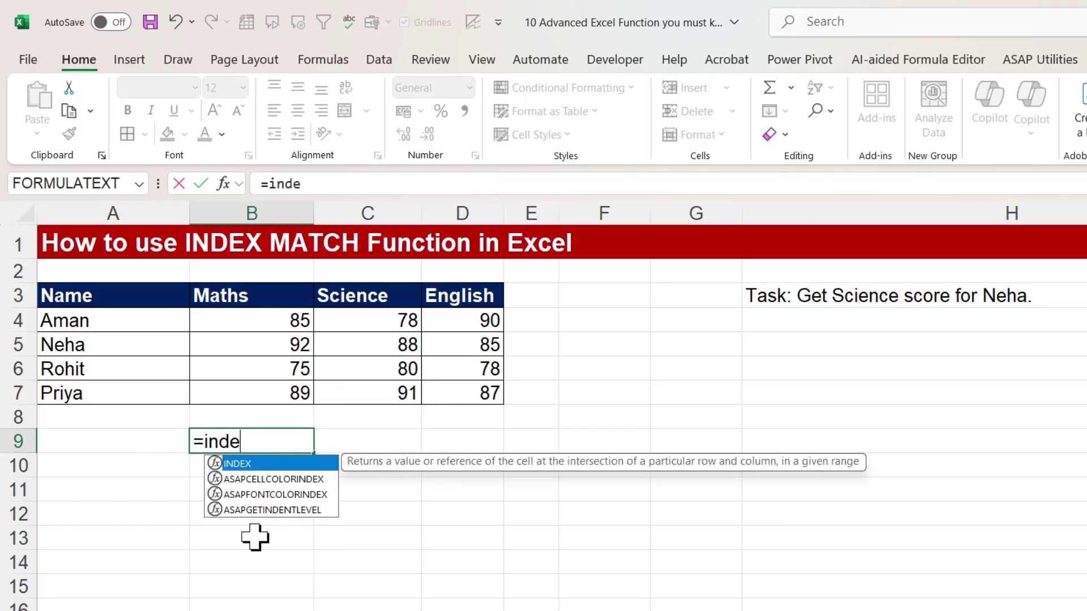
key(Tab)
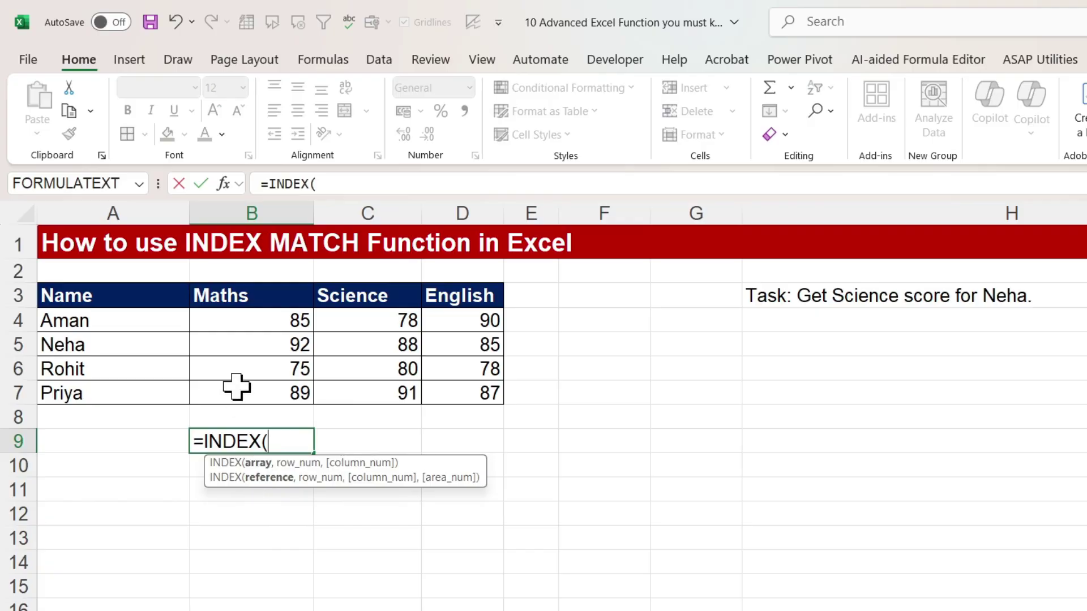
drag(129, 311, 482, 382)
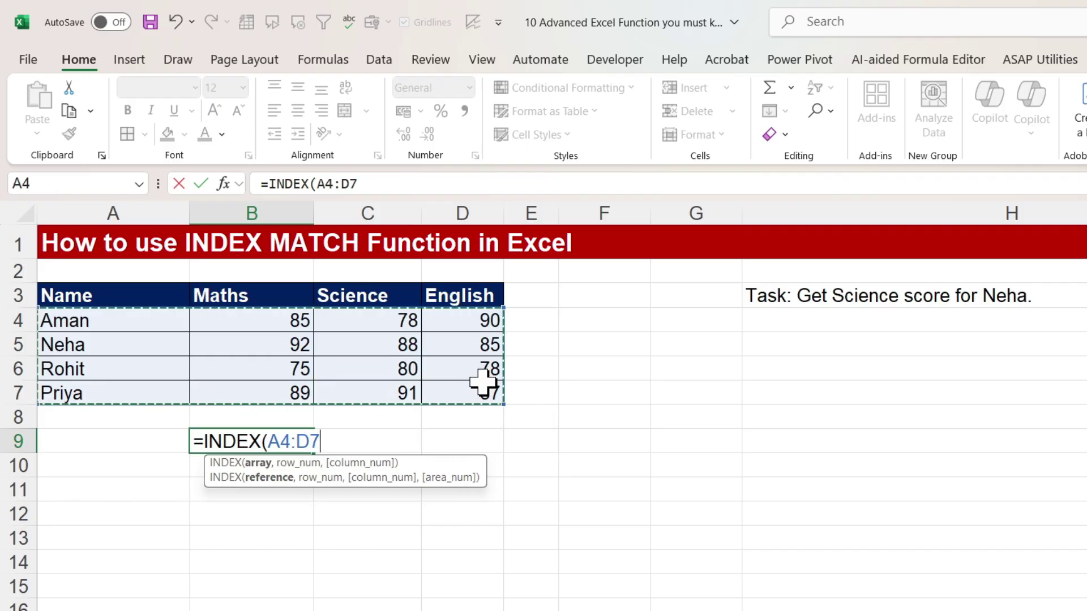
text(,)
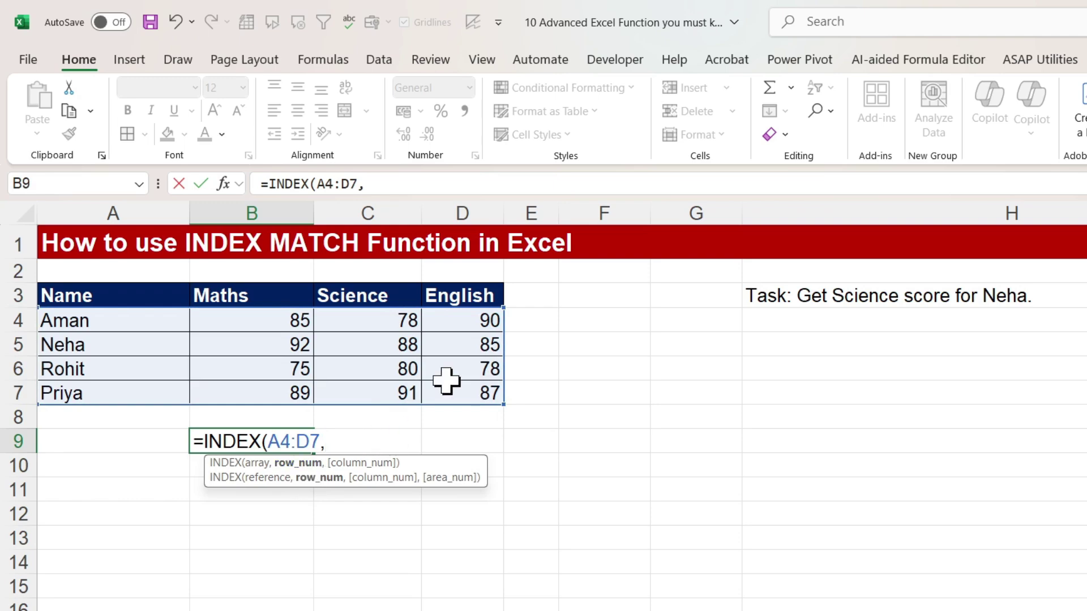
- Supply the row number with a MATCH that looks up the student named in the task within A4:A7, match type 0
text(mat)
key(Tab)
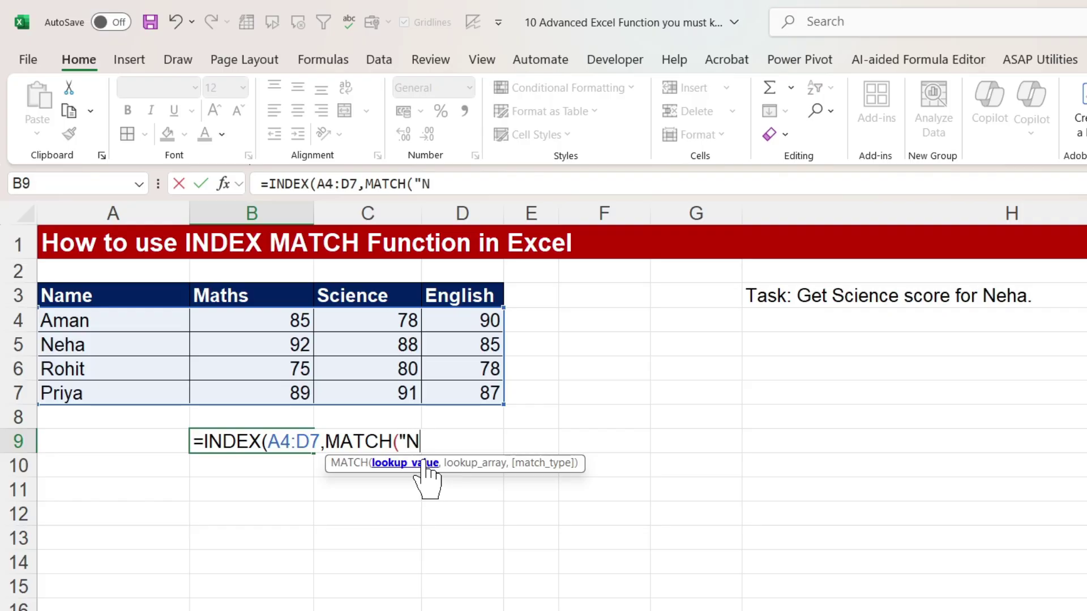
text(,)
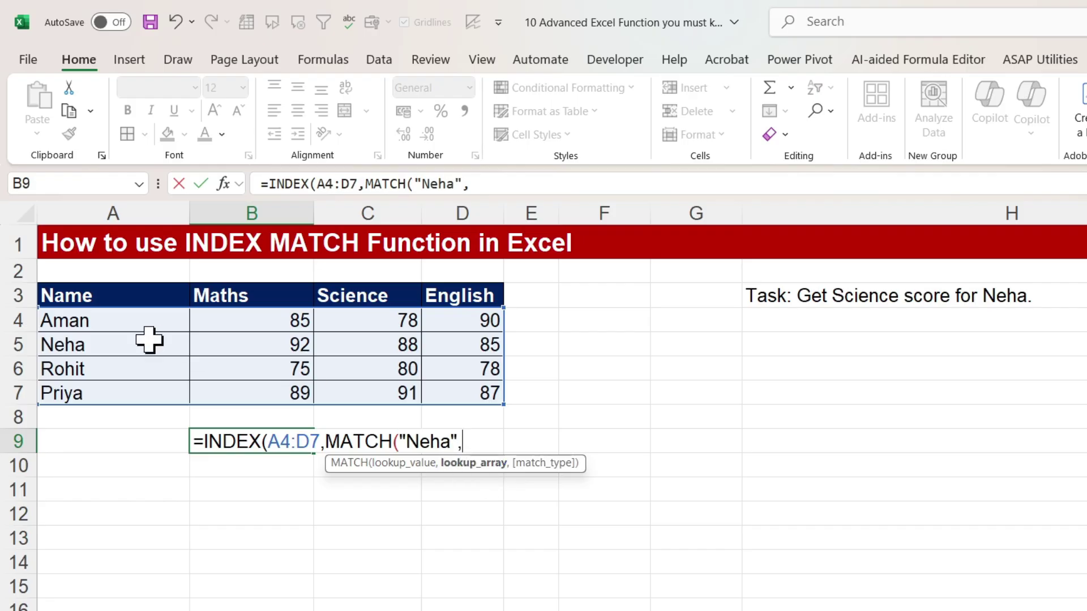
drag(124, 324, 112, 395)
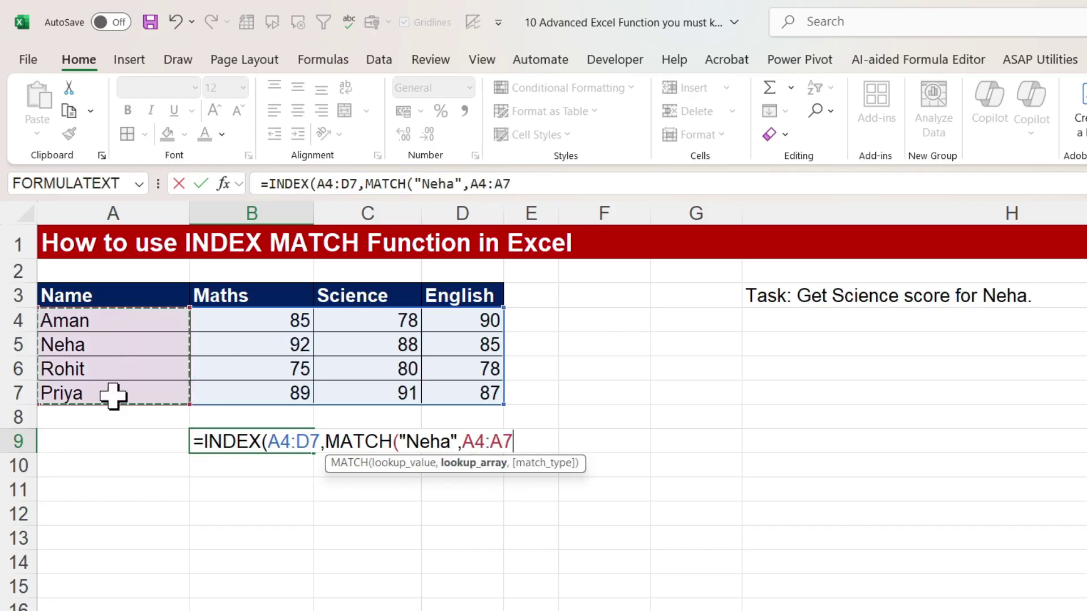
text(,0))
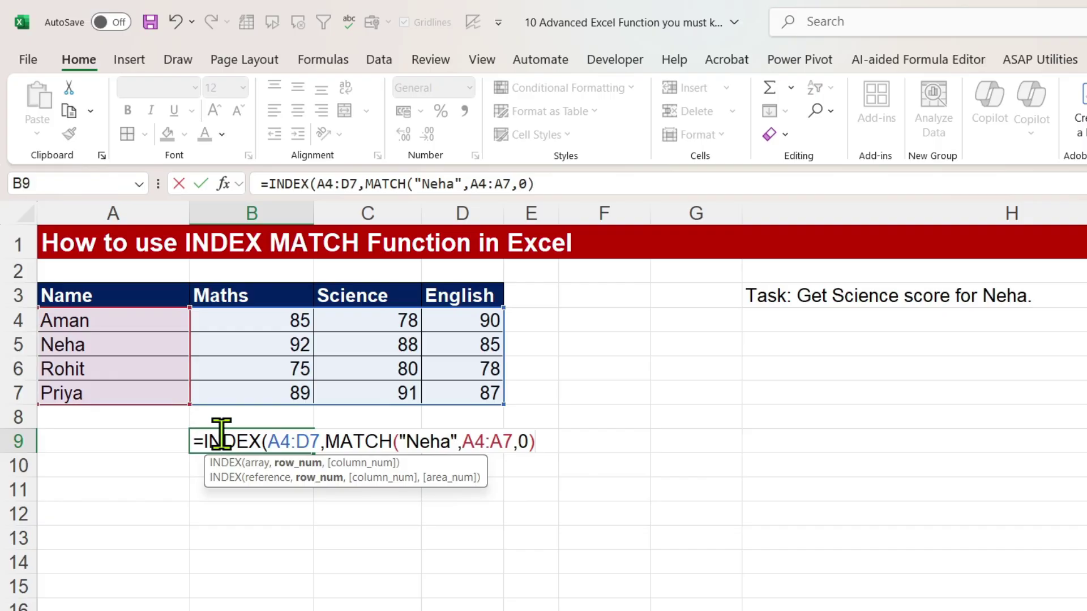
text(,)
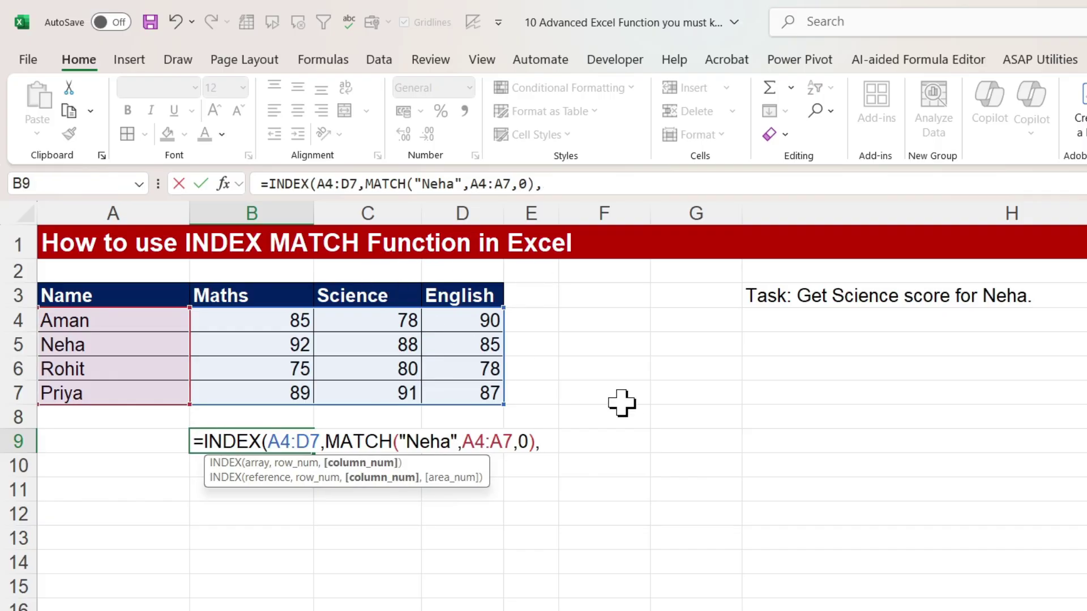
- Add MATCH("Science",B3:D3,0) as the column number and complete the INDEX formula in B9
text(a)
key(BackSpace)
text(mat)
key(Tab)
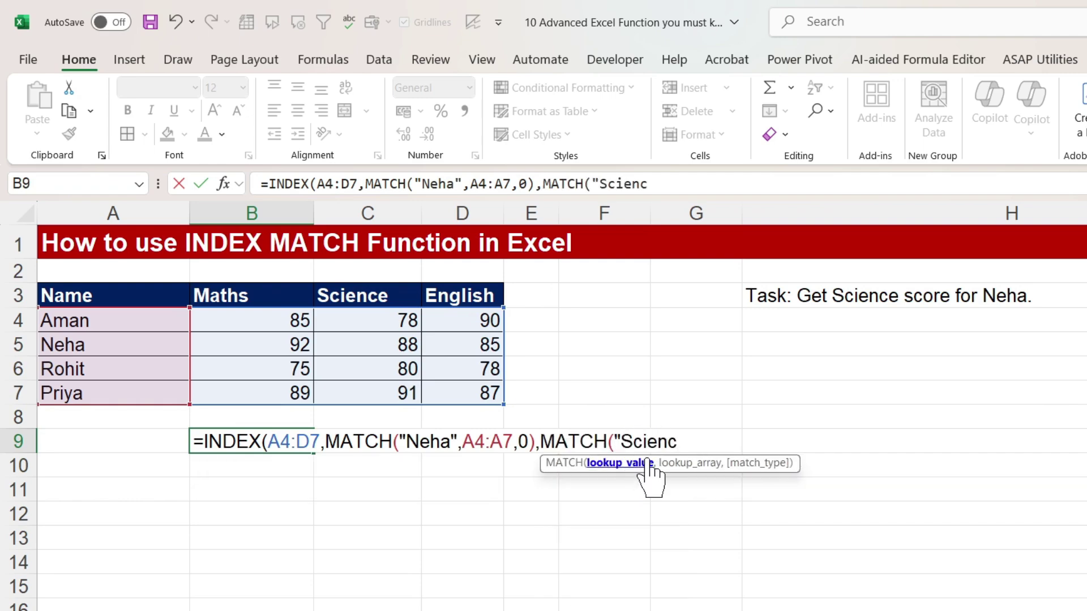
text("Science",)
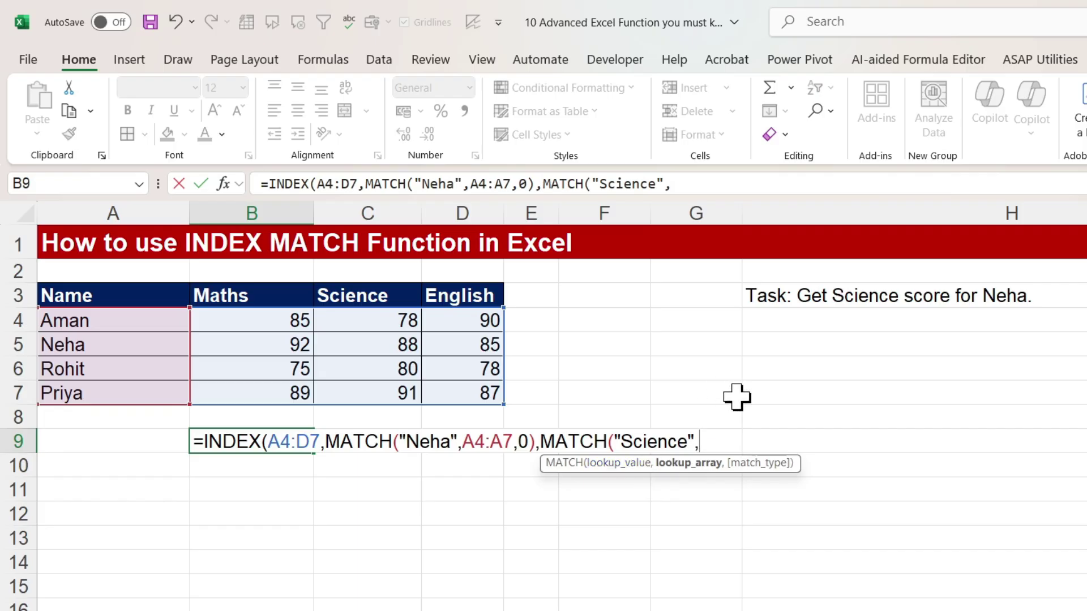
drag(228, 299, 444, 303)
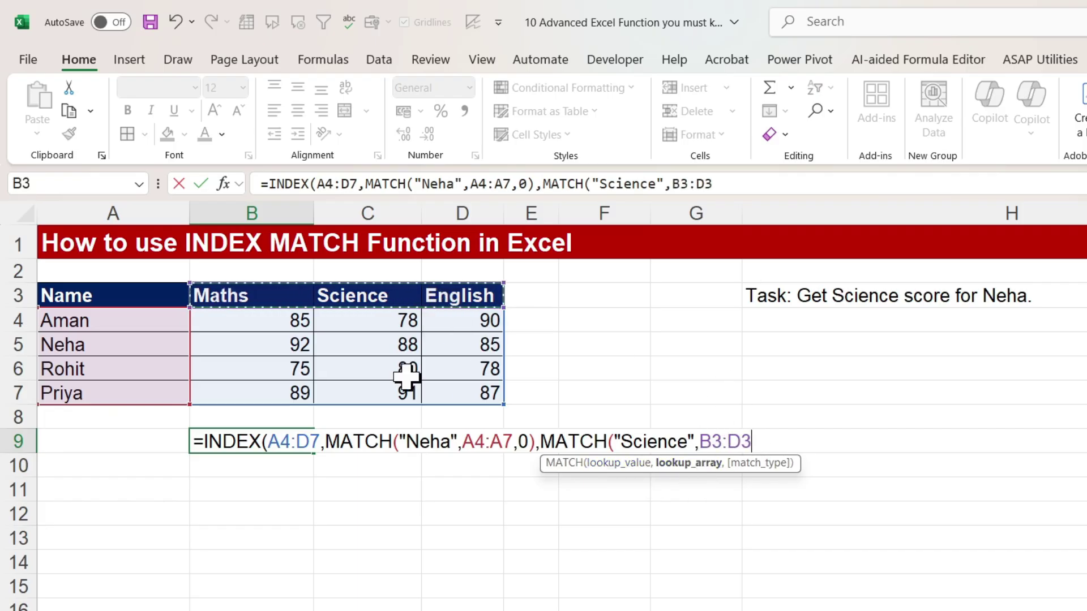
text(,0)
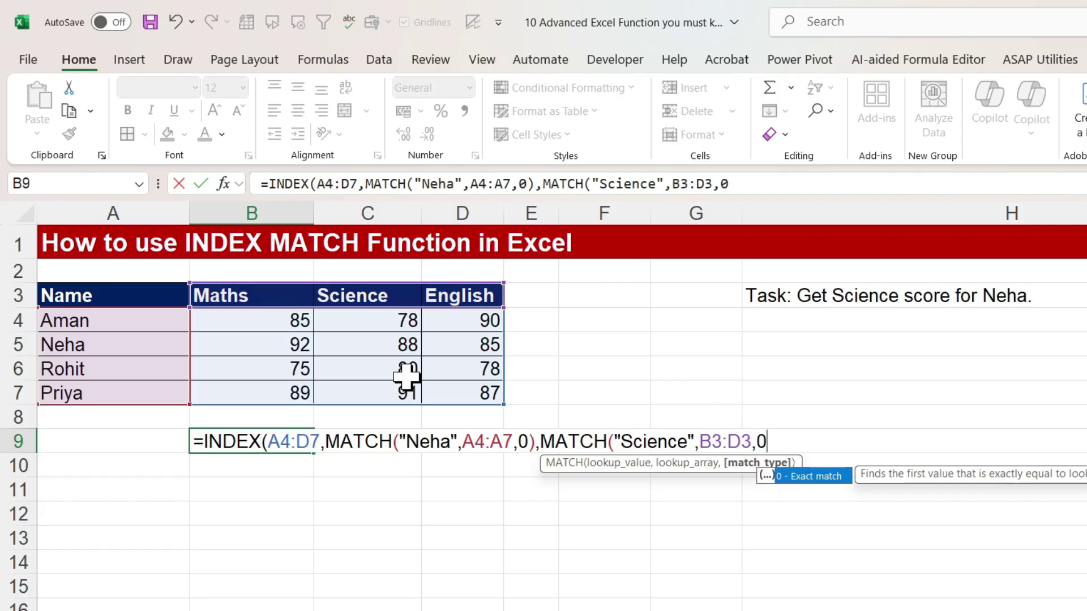
key(Return)
key(Return)
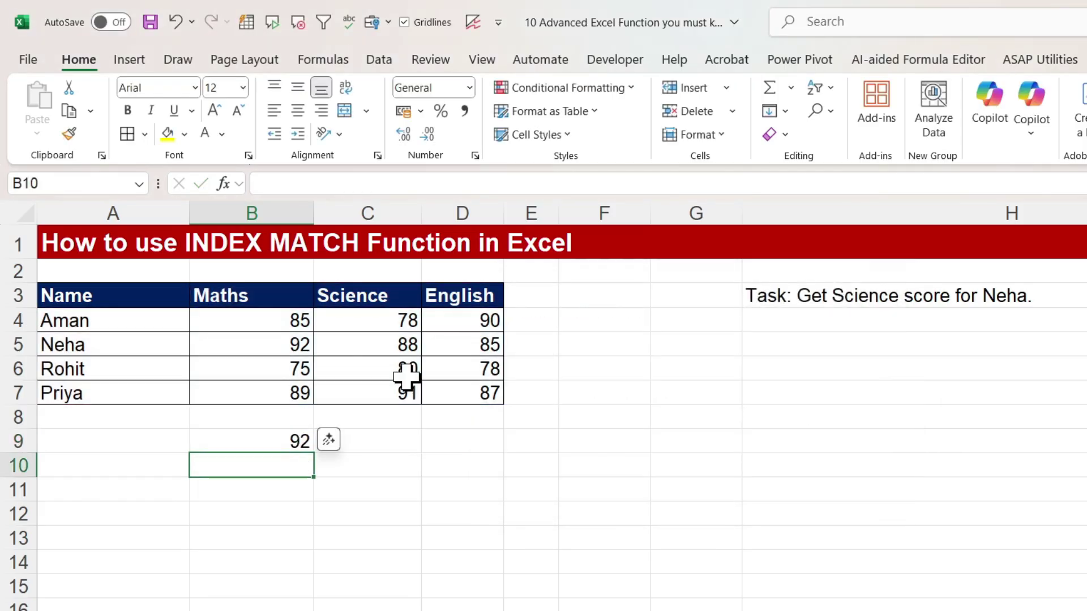
- Extend the Science MATCH's lookup array in the B9 formula to A3:D3 so it includes the Name header
click(272, 441)
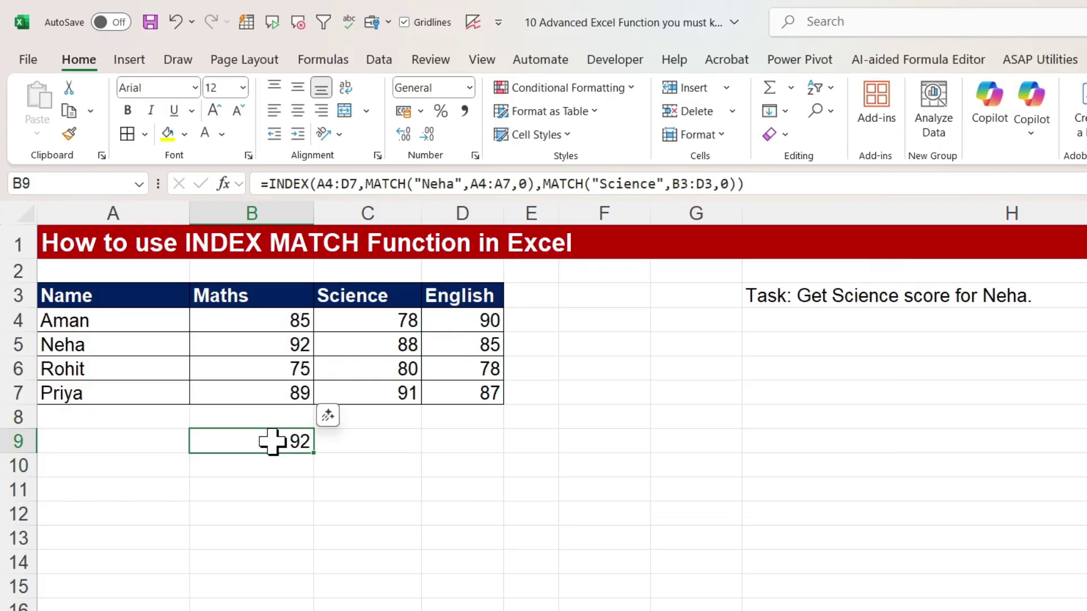
double_click(272, 441)
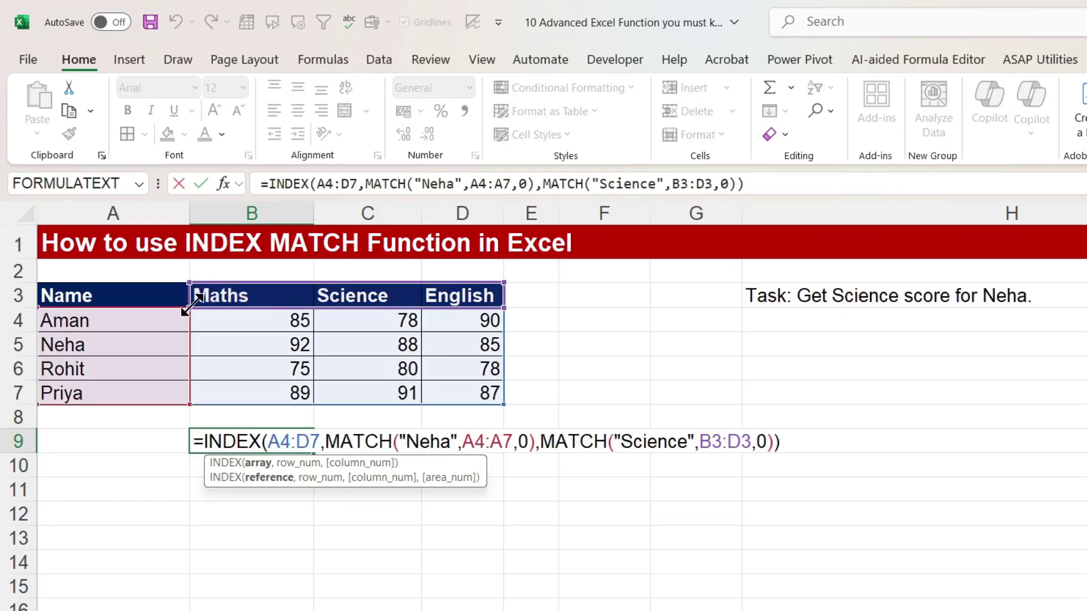
drag(144, 301, 73, 291)
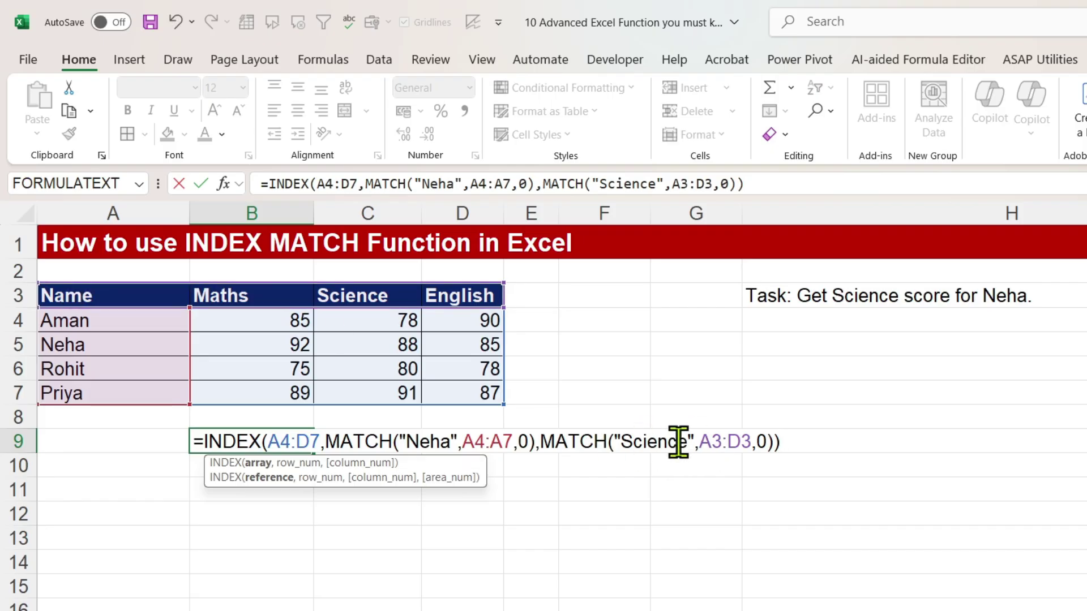
key(Return)
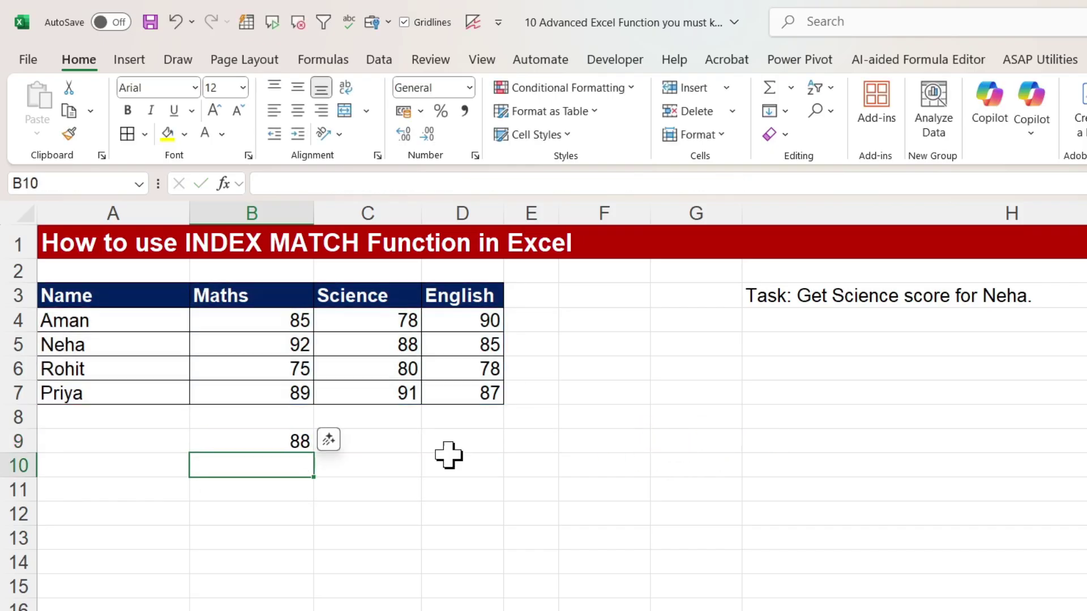
- Compare B9 with the score in C5 and examine the formula's A4:D7 array, Science MATCH and A3:D3 header range
click(264, 442)
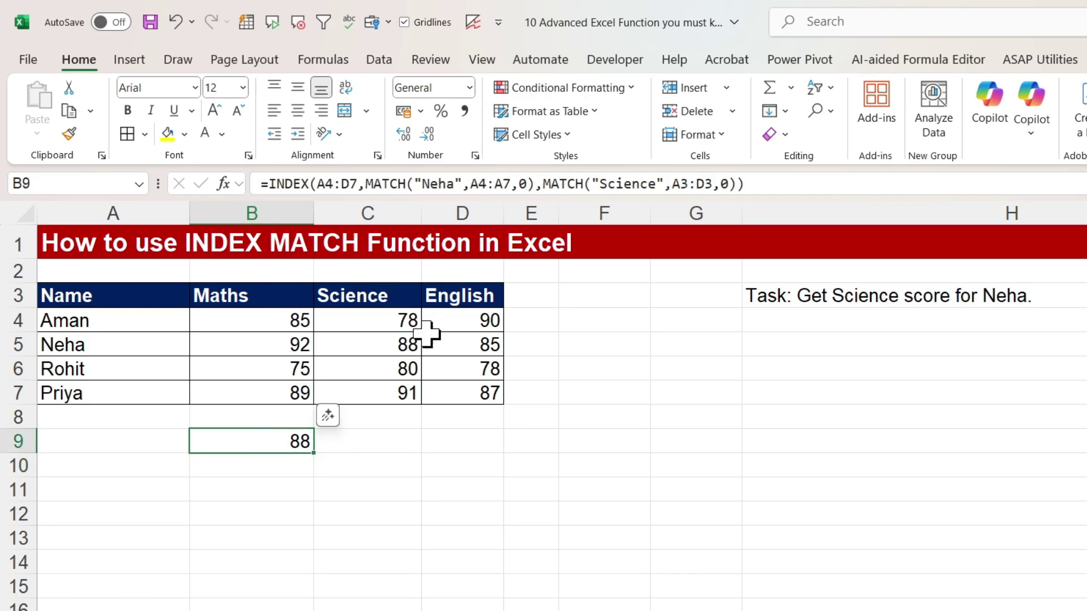
click(395, 344)
double_click(271, 442)
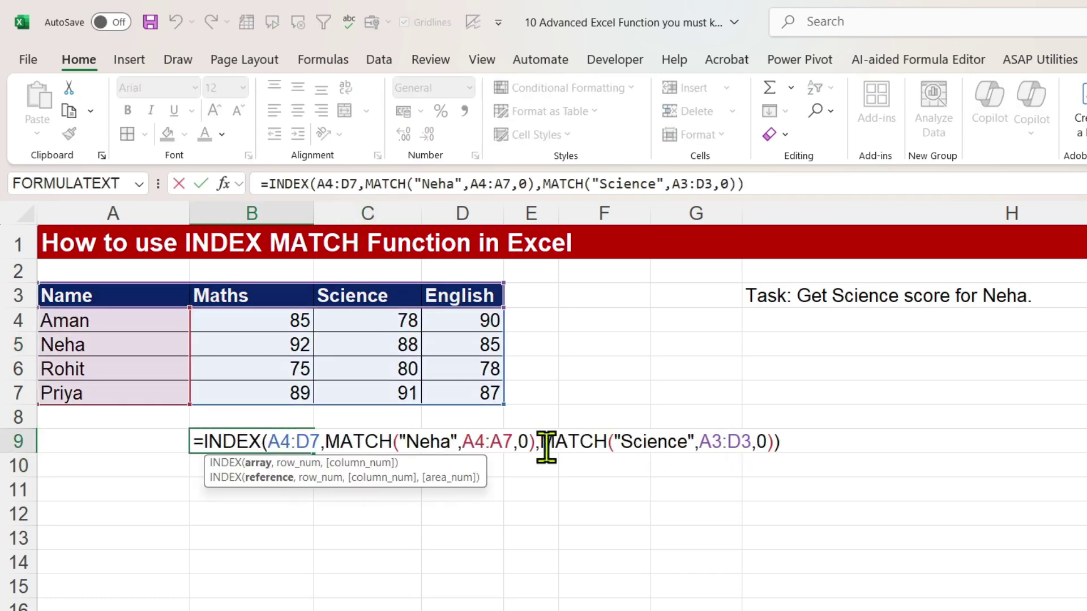
drag(541, 441, 752, 440)
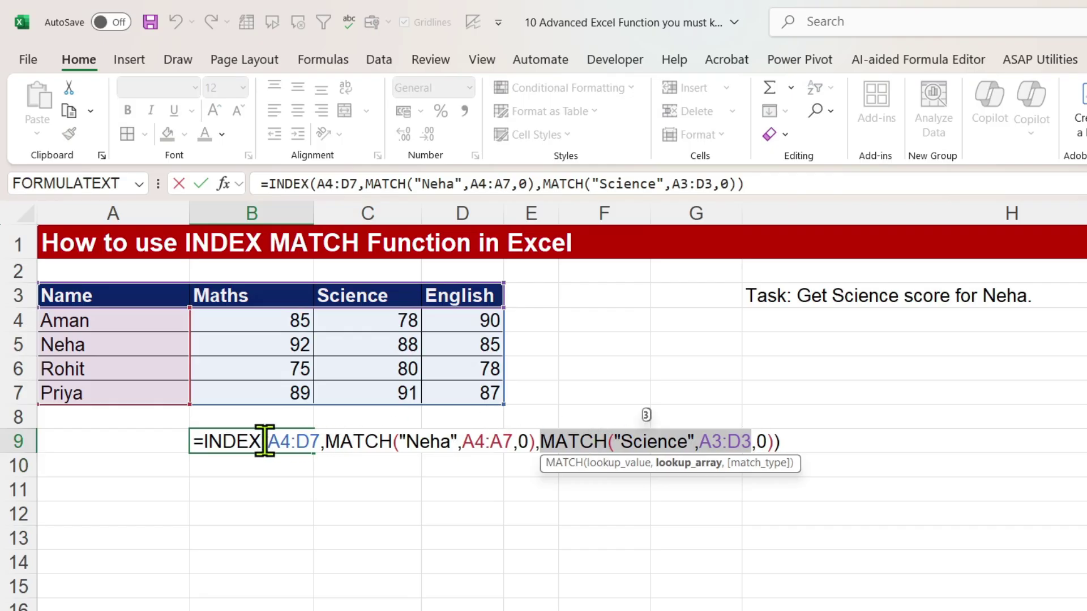
drag(267, 441, 321, 441)
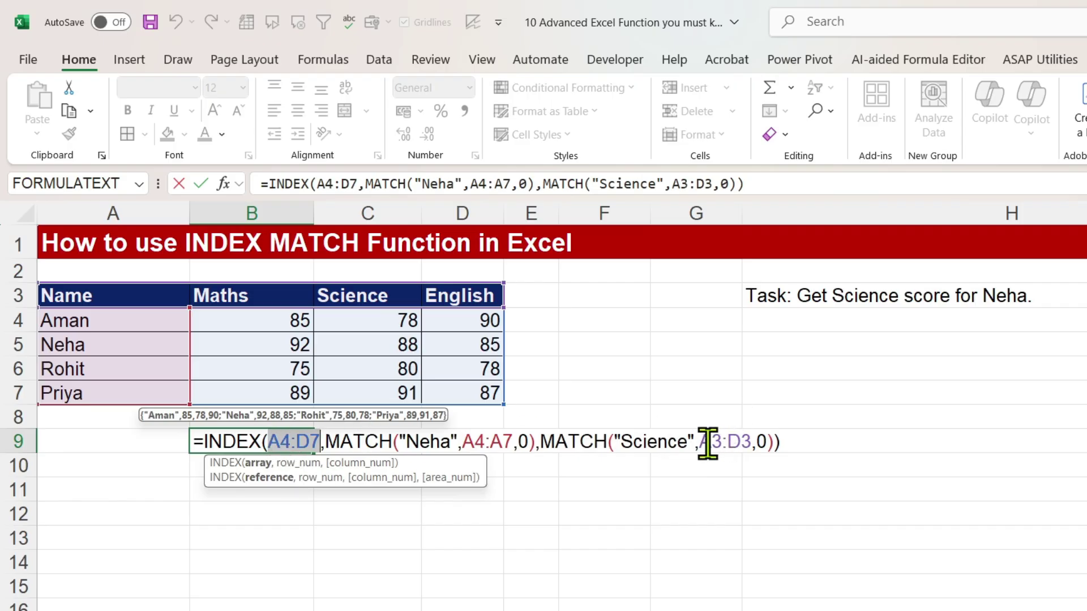
drag(702, 441, 751, 441)
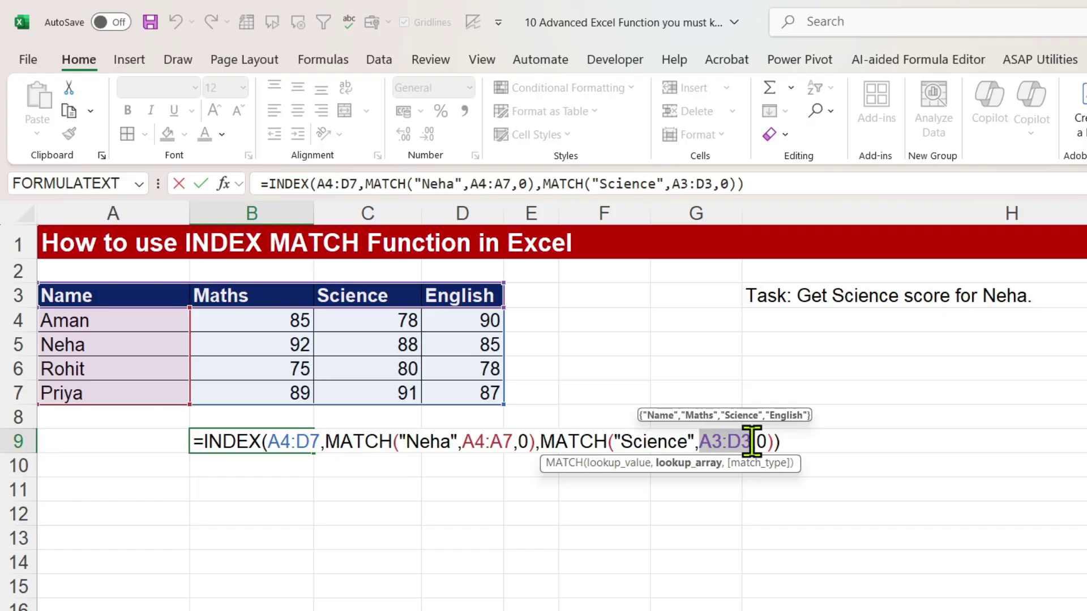
key(Return)
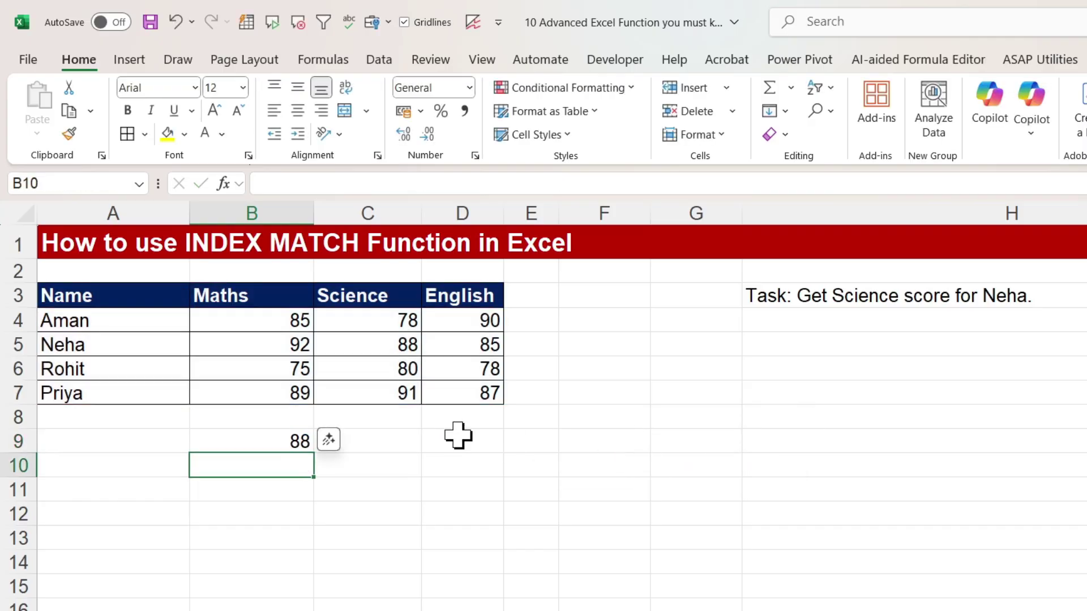
click(275, 443)
click(409, 345)
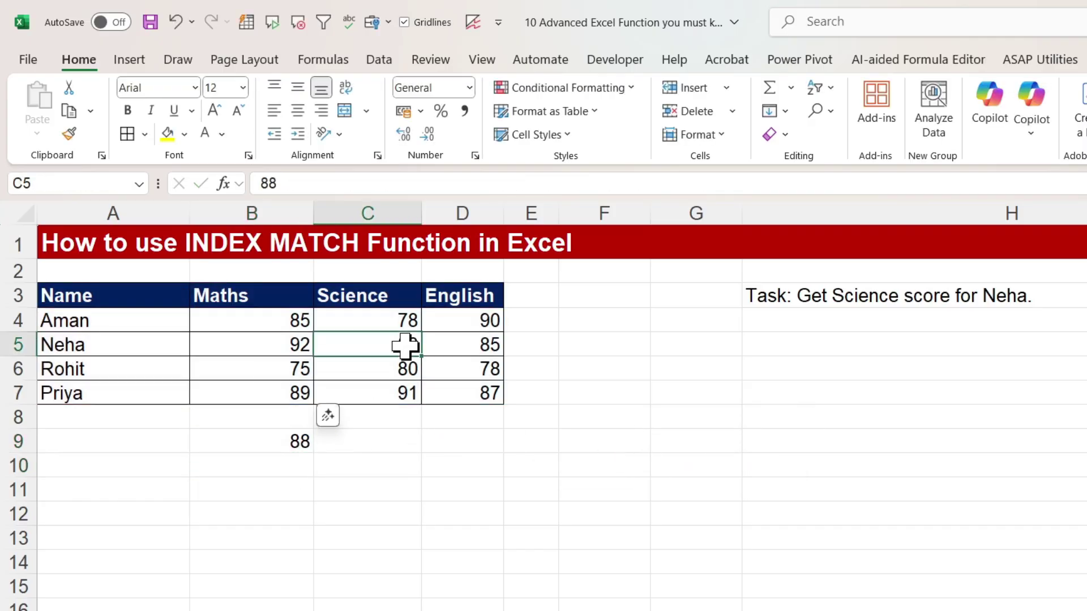
- Replace the lookup name in B9's first MATCH with the student name shown in A6
click(279, 442)
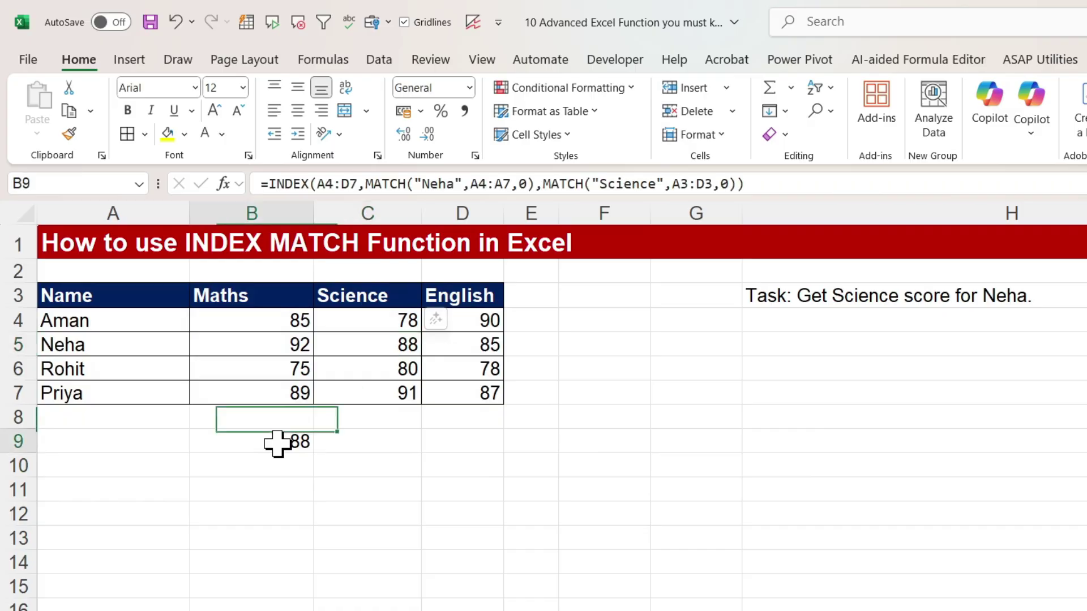
double_click(279, 442)
drag(407, 442, 450, 442)
text(Rh)
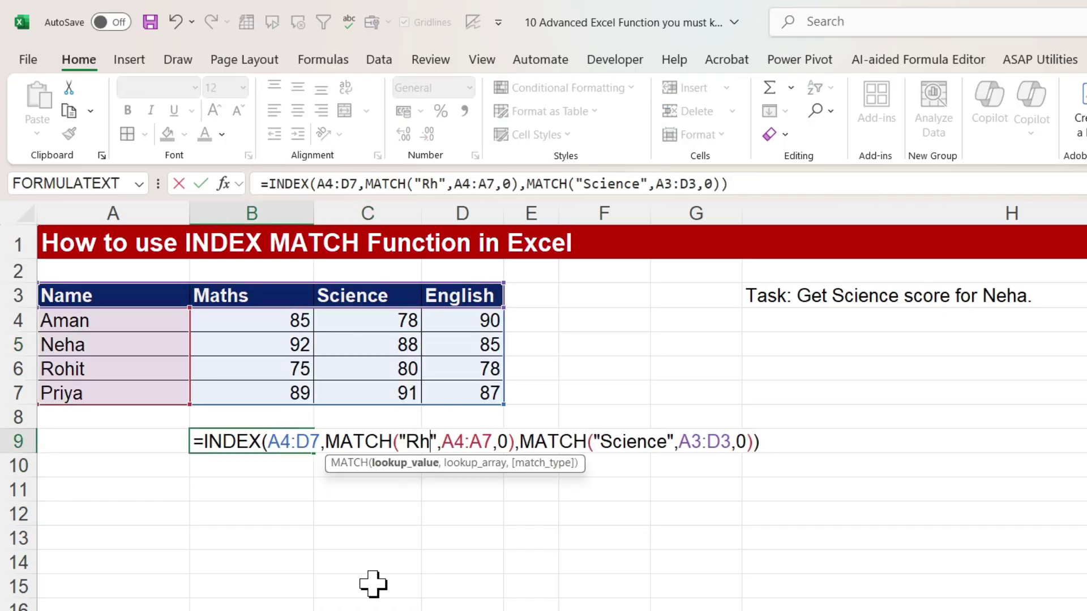
key(BackSpace)
text(oih)
key(BackSpace)
key(BackSpace)
text(hit)
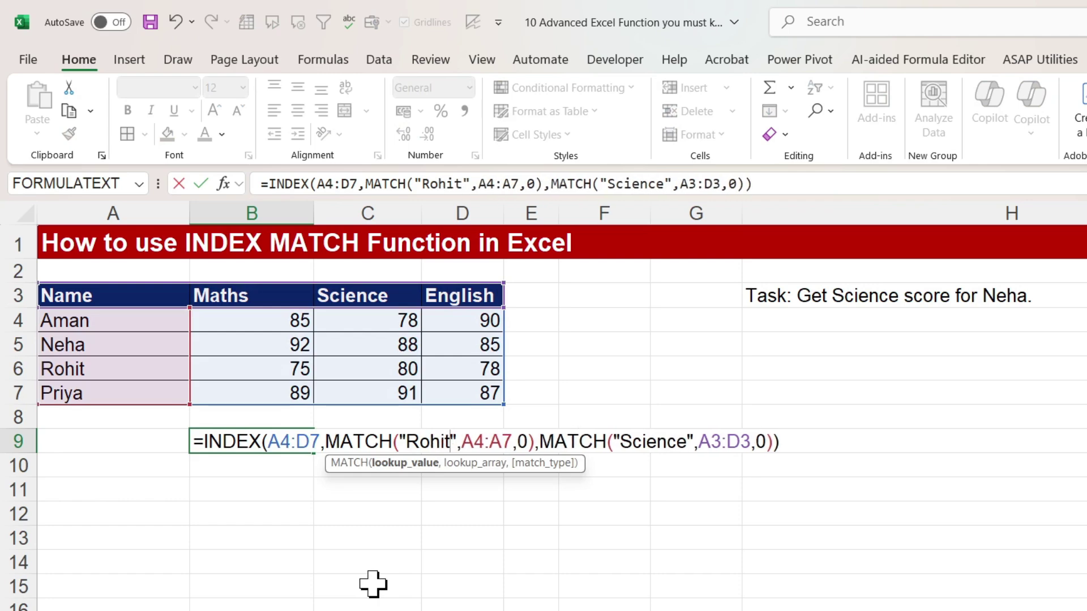
key(Return)
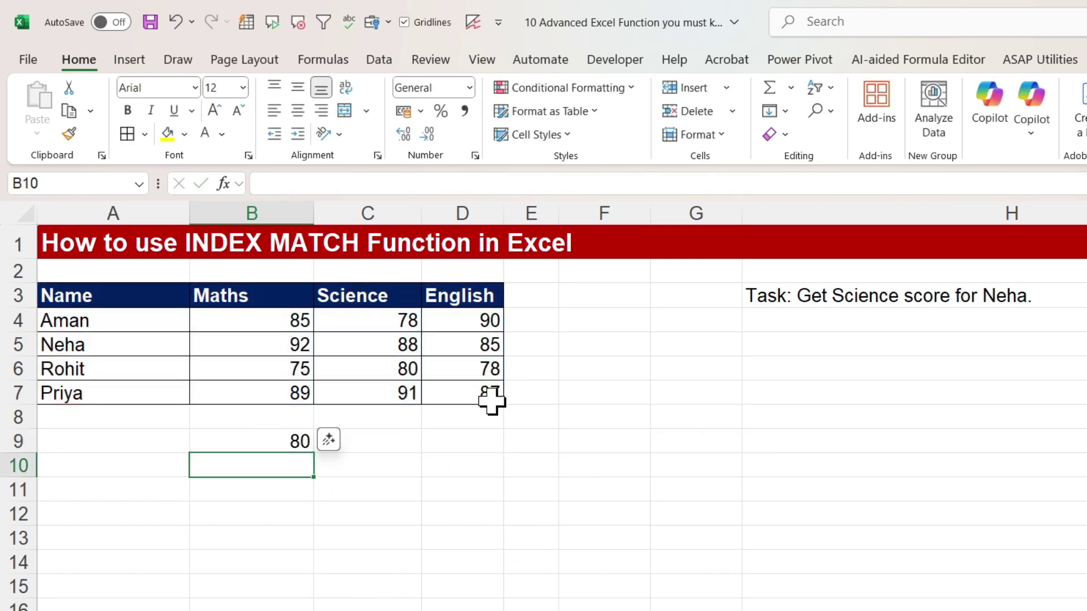
- Check the matching Science score in C6 and highlight the result cell B9 with a yellow fill
click(409, 371)
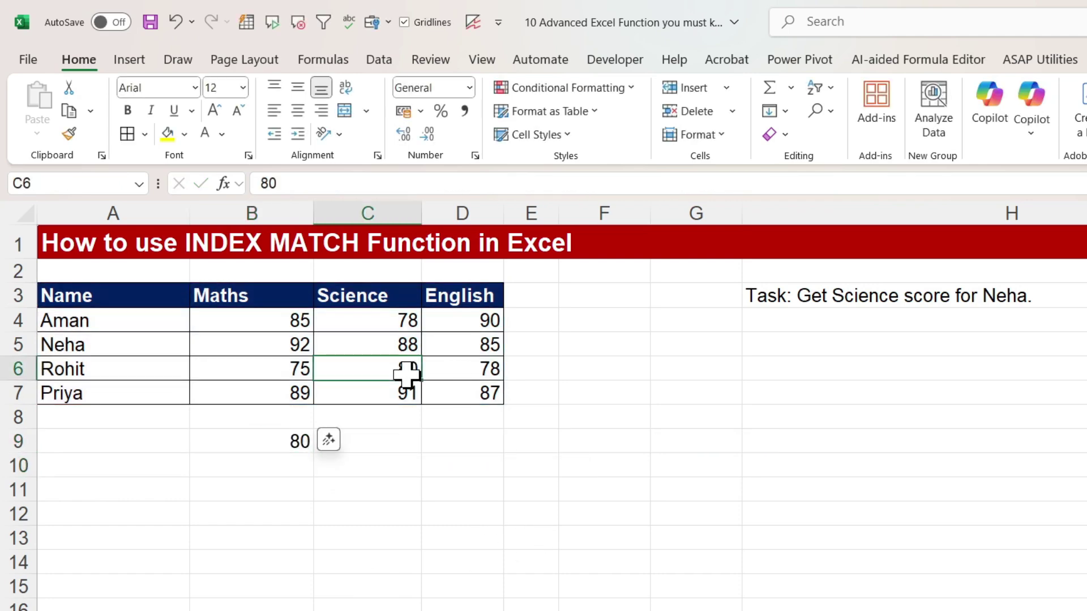
click(291, 444)
click(165, 135)
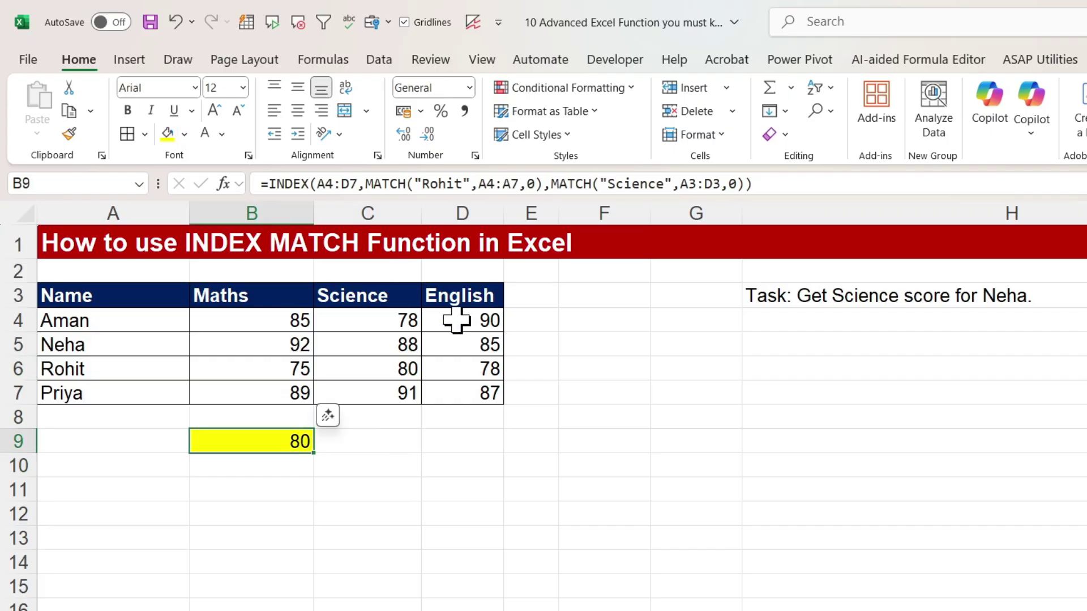
- Examine the INDEX MATCH formula in B9 and the ranges it references
double_click(281, 445)
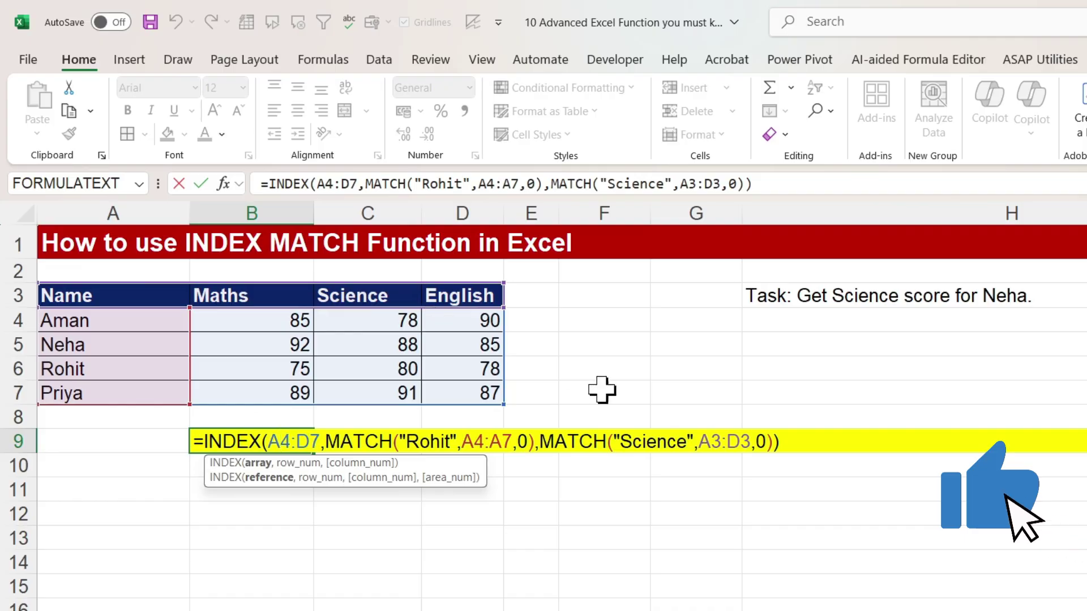
click(634, 583)
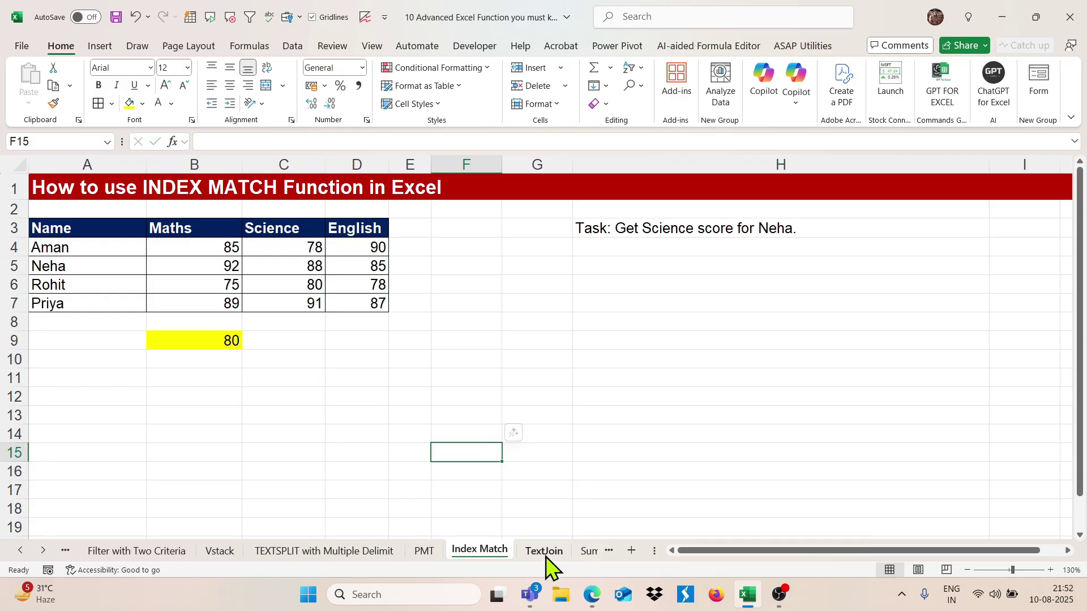
- Open the TextJoin sheet and read the task in column H about combining each employee's skills
click(544, 551)
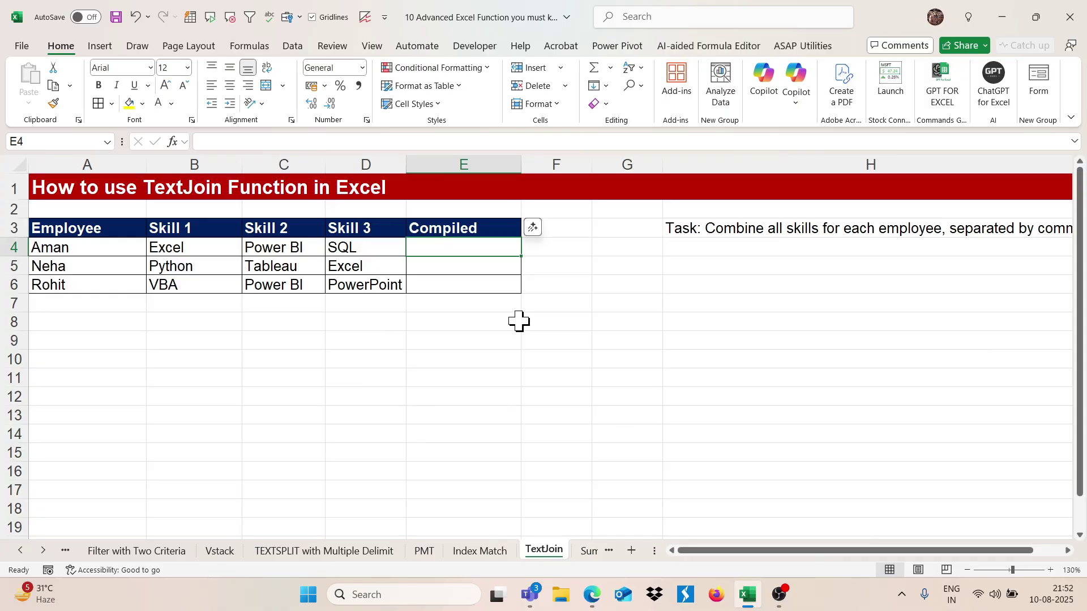
scroll(729, 323, right, 2)
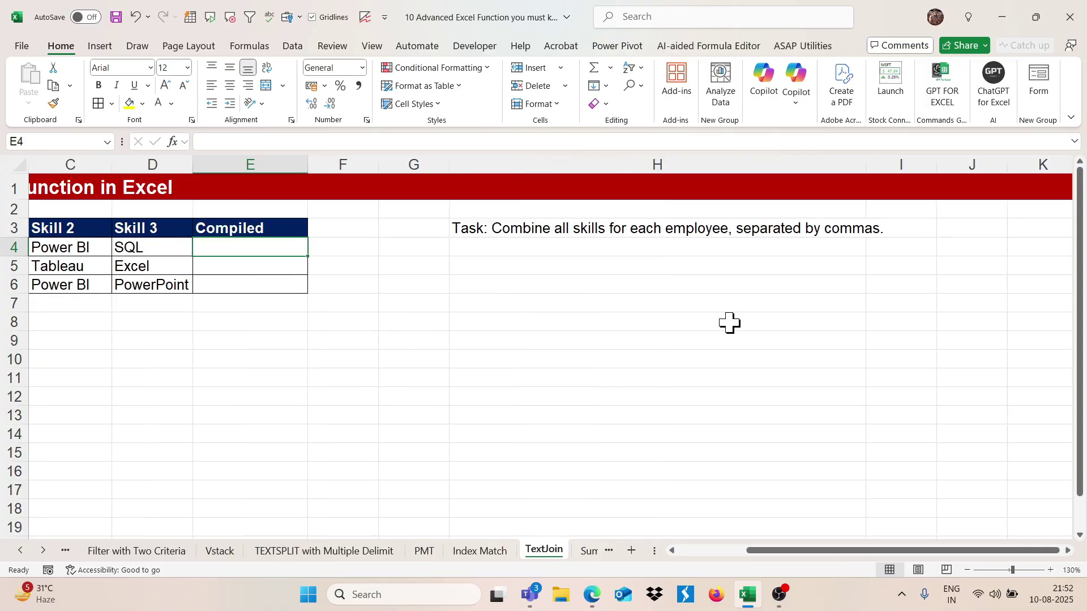
scroll(729, 322, left, 2)
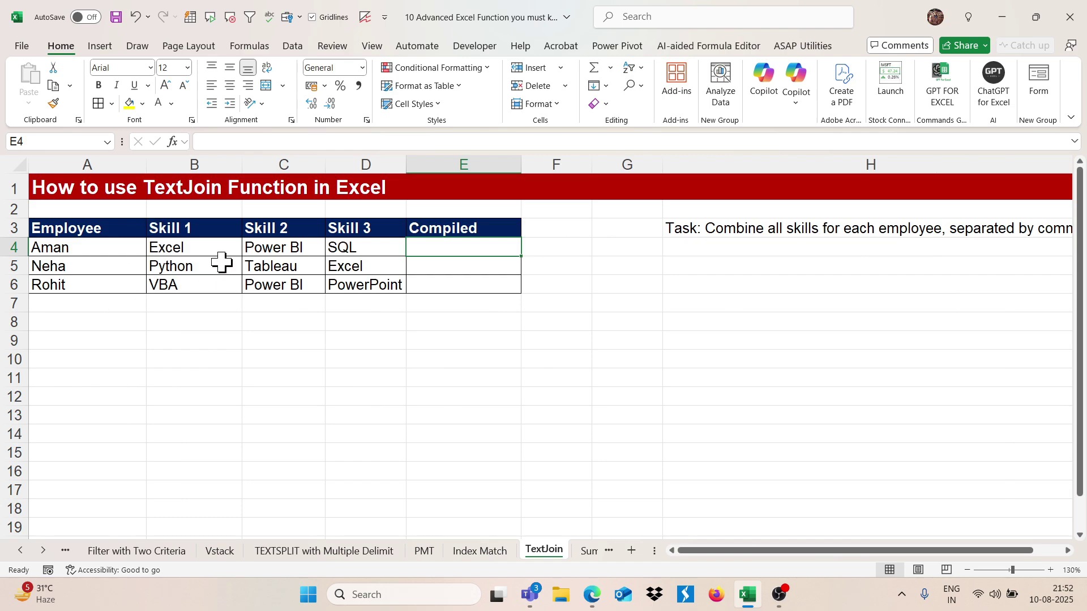
click(457, 259)
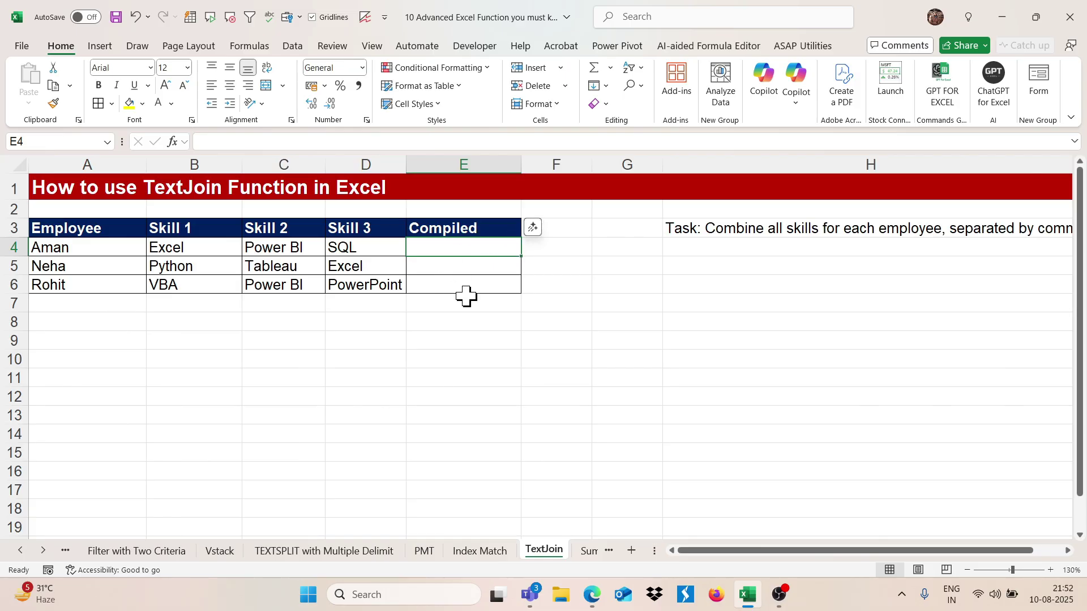
scroll(626, 289, right, 2)
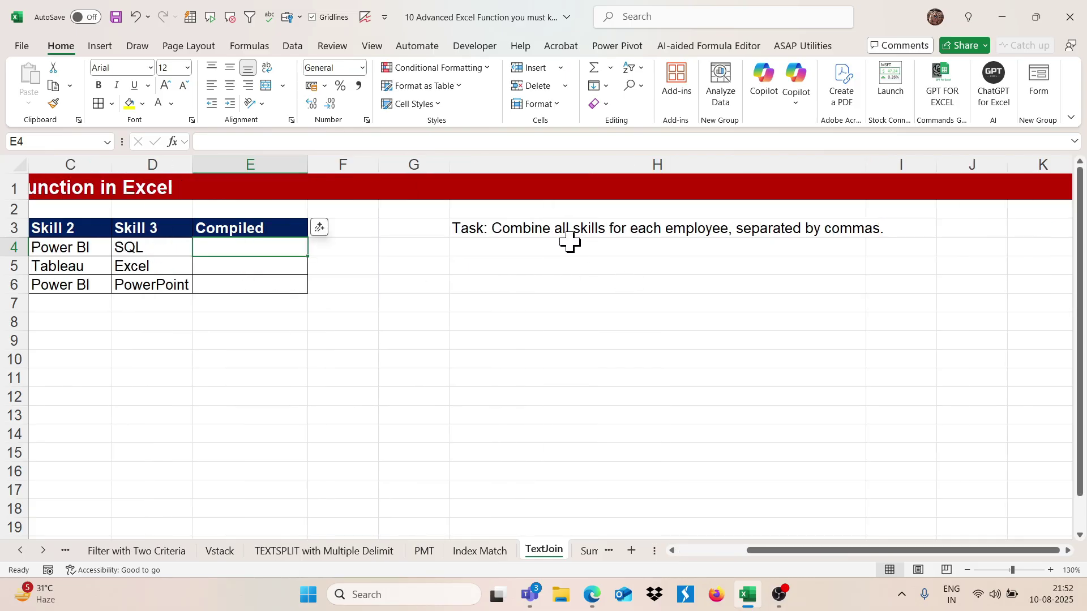
scroll(298, 256, left, 3)
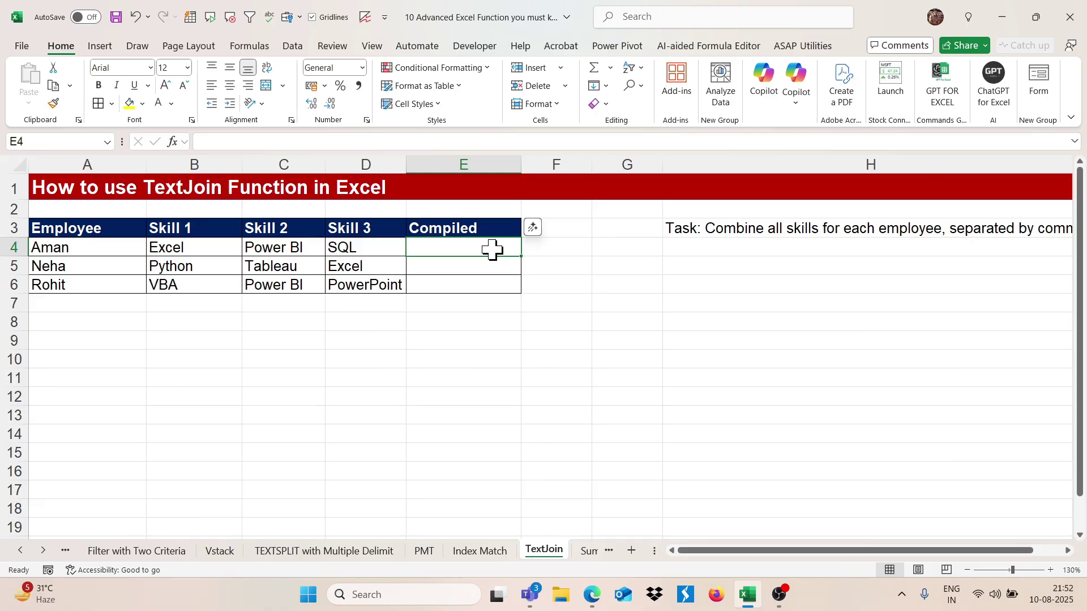
text(Excel, Powerb)
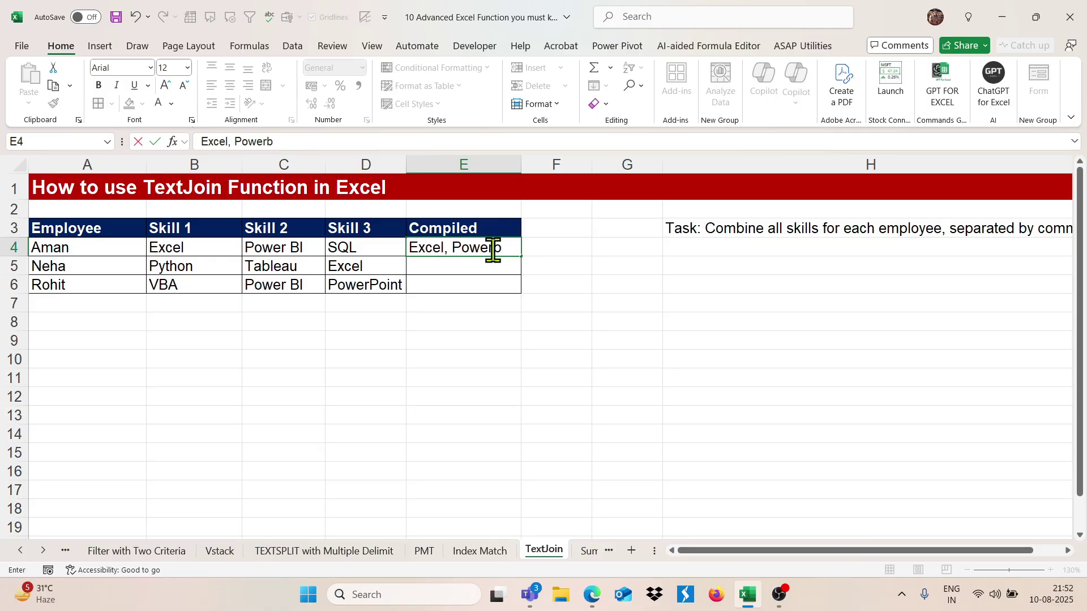
triple_click(493, 250)
key(BackSpace)
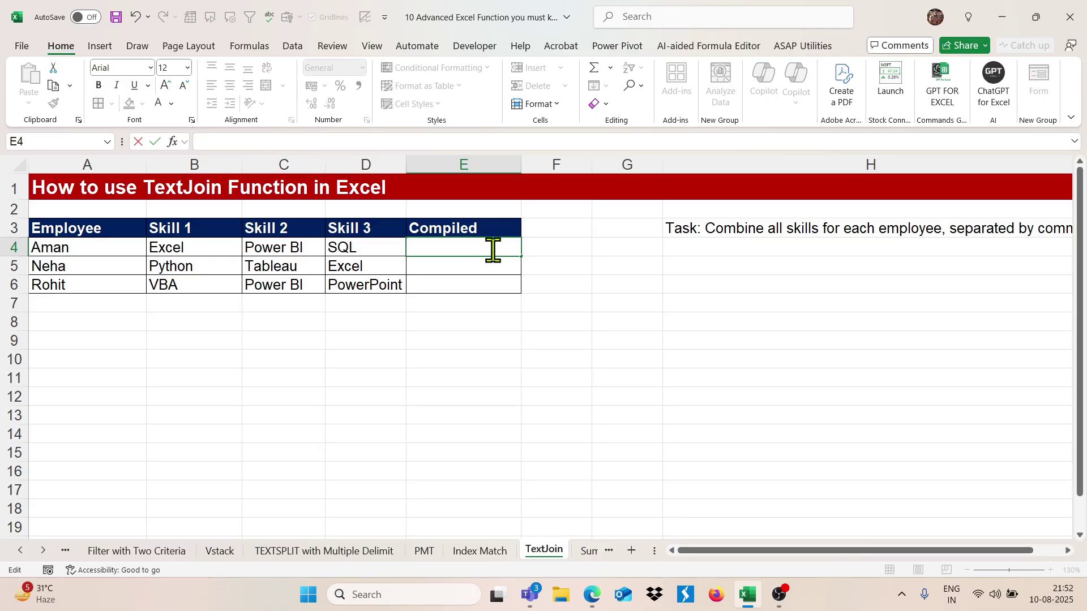
- Enter a TEXTJOIN formula in E4 that joins B4:D4 with a "," delimiter and ignores empty cells (TRUE)
text(=TEXTJOIN()
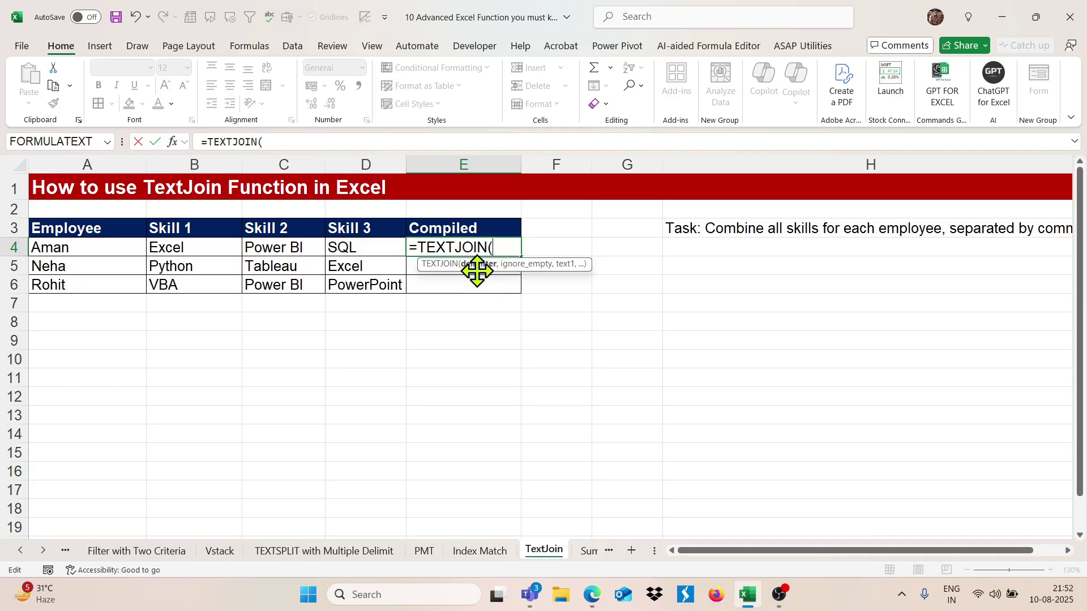
text(",")
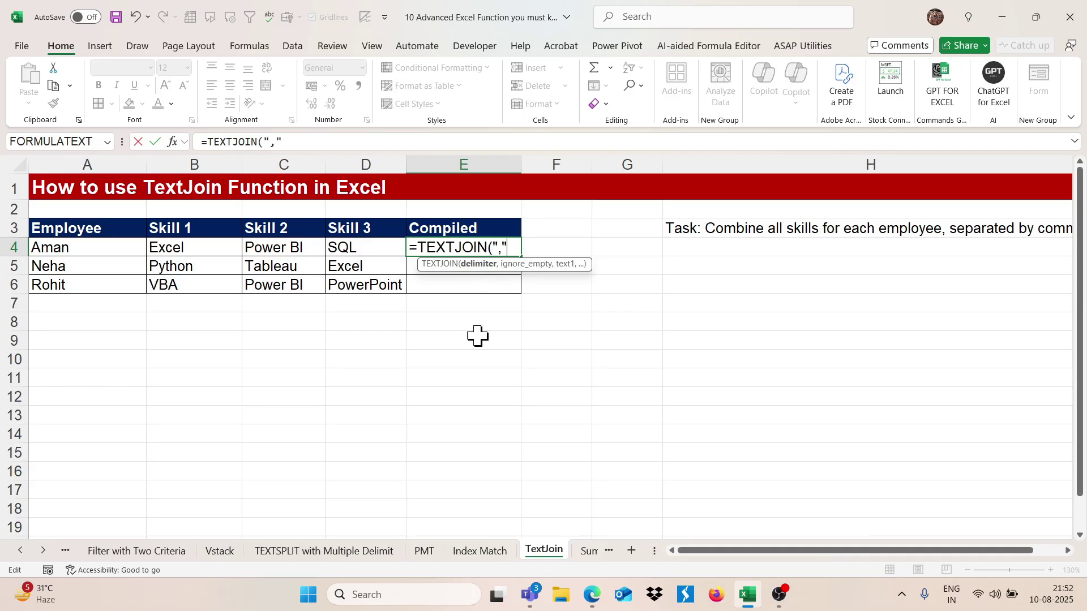
text(,)
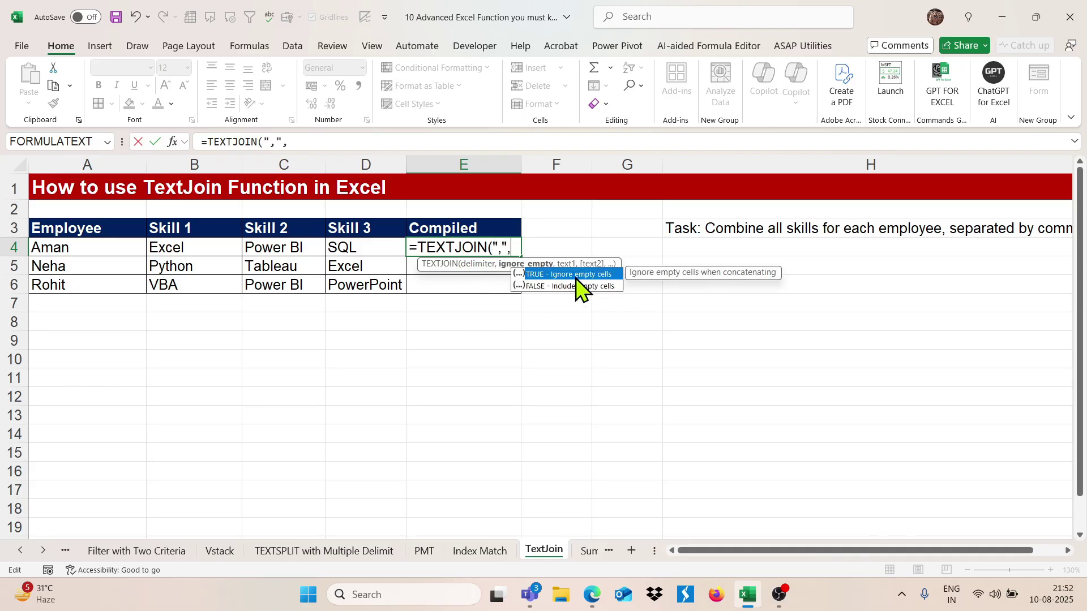
double_click(572, 274)
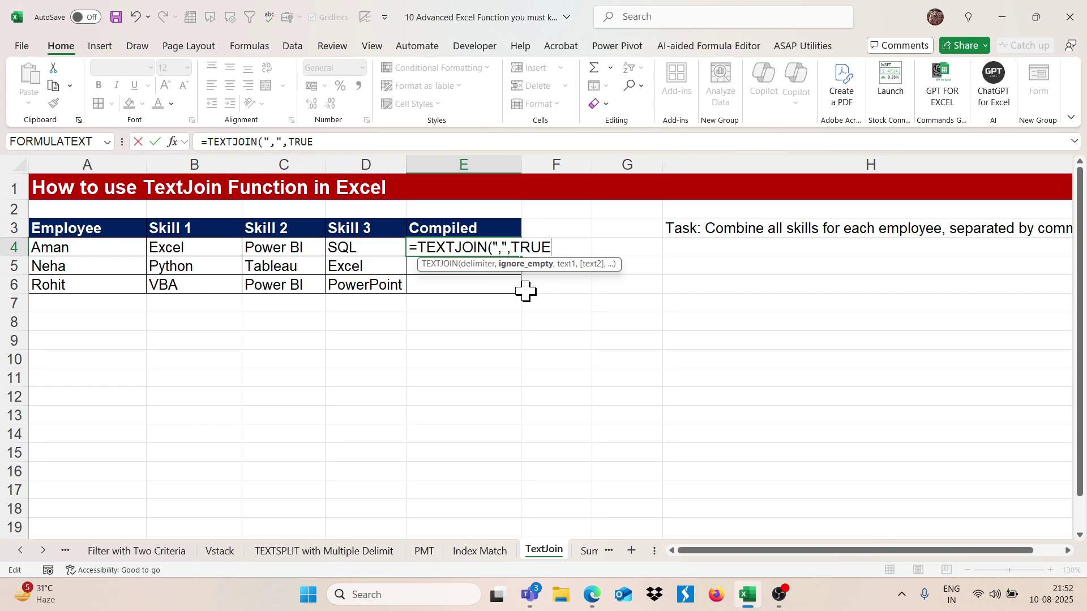
text(,)
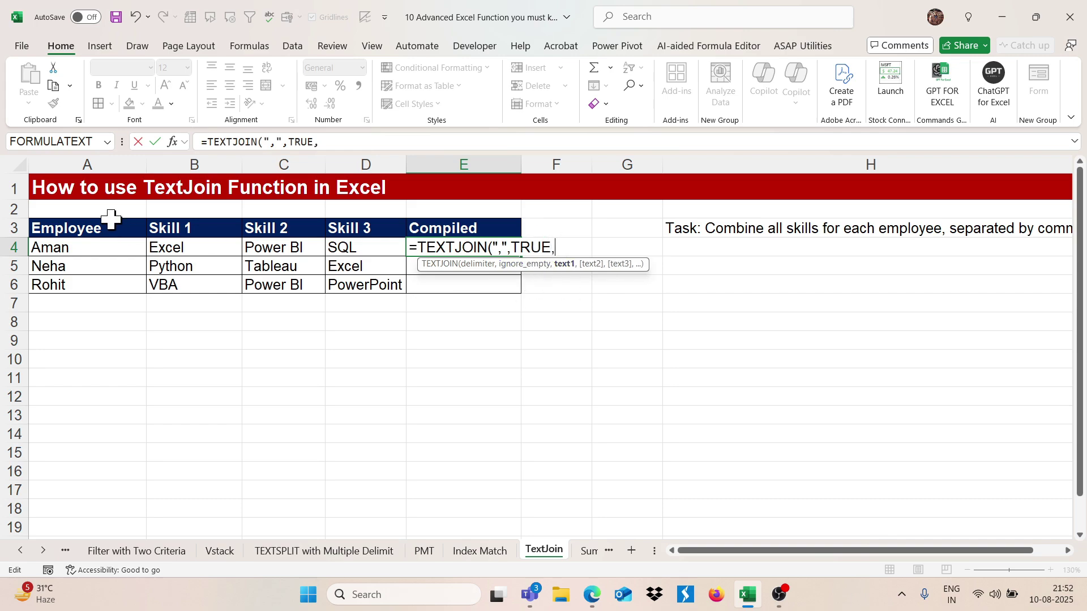
drag(186, 247, 358, 246)
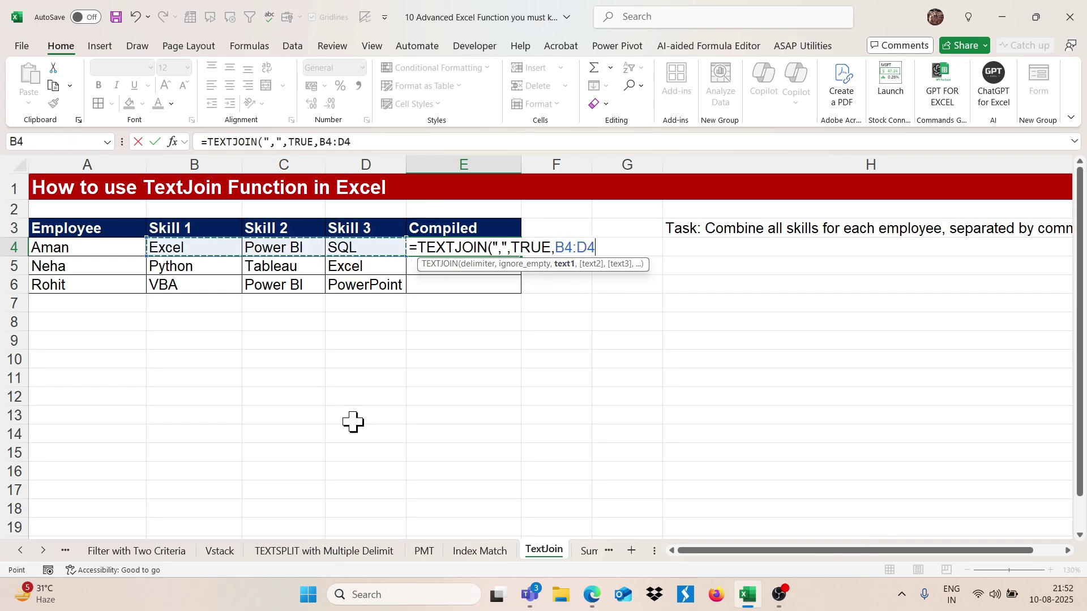
key(Return)
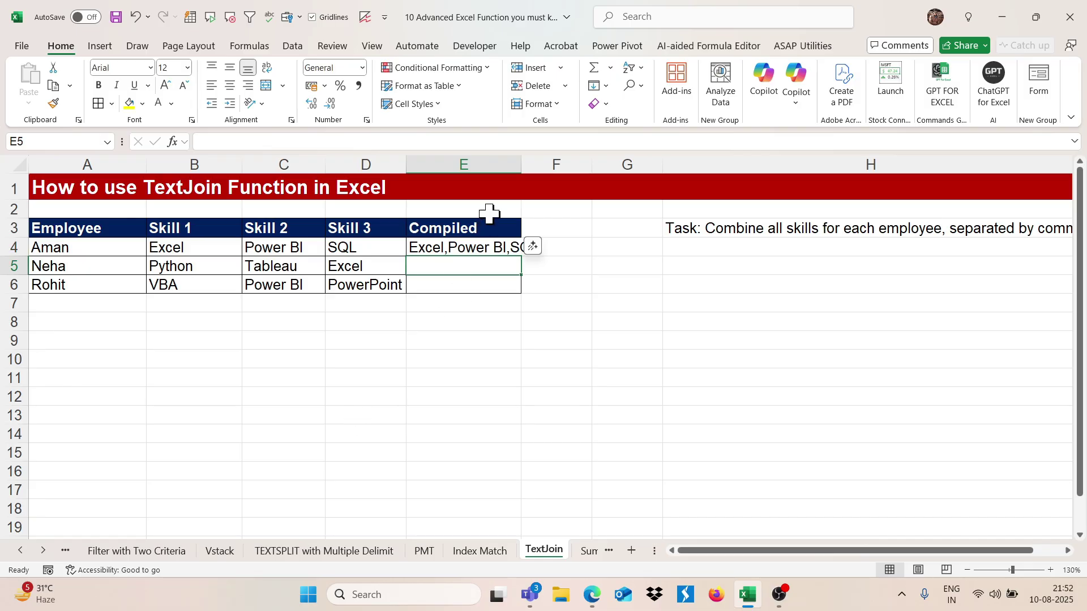
- Copy the E4 formula down to E6 and autofit column E to the compiled skills
click(474, 244)
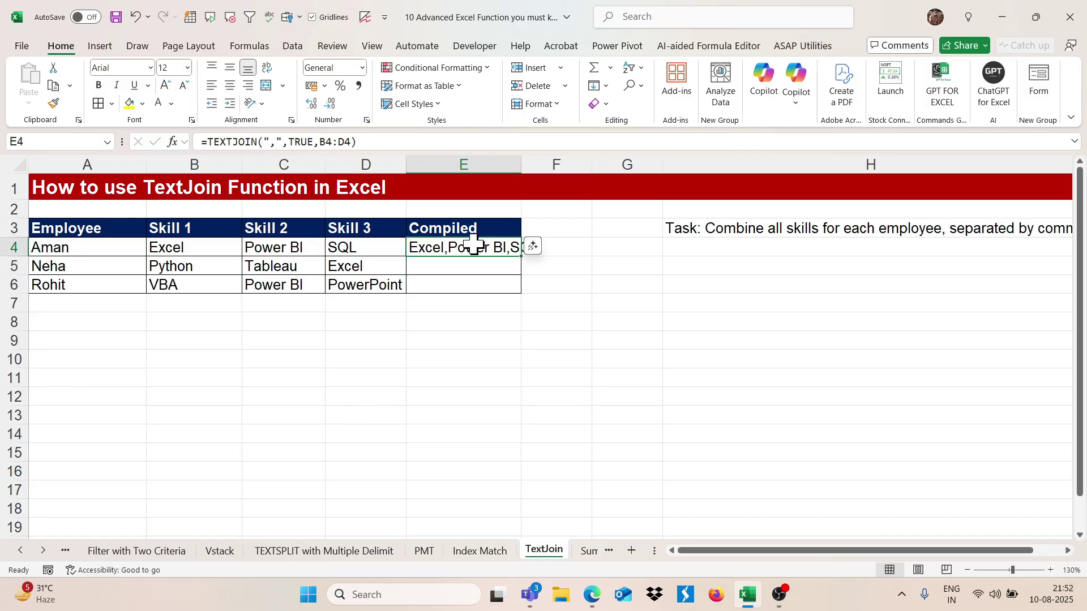
double_click(521, 164)
drag(551, 258, 545, 286)
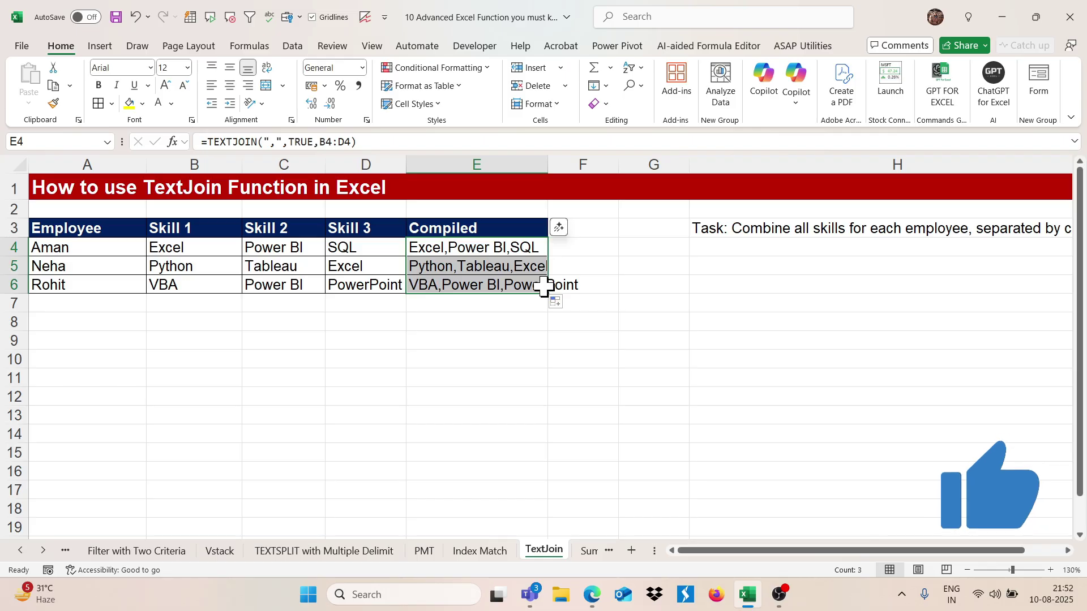
click(484, 247)
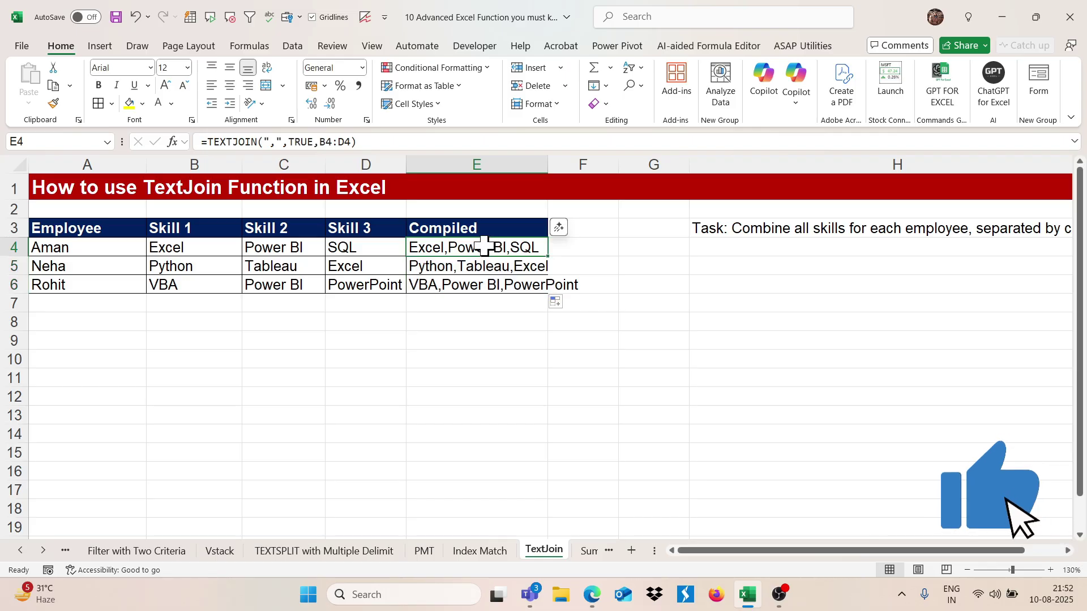
double_click(548, 164)
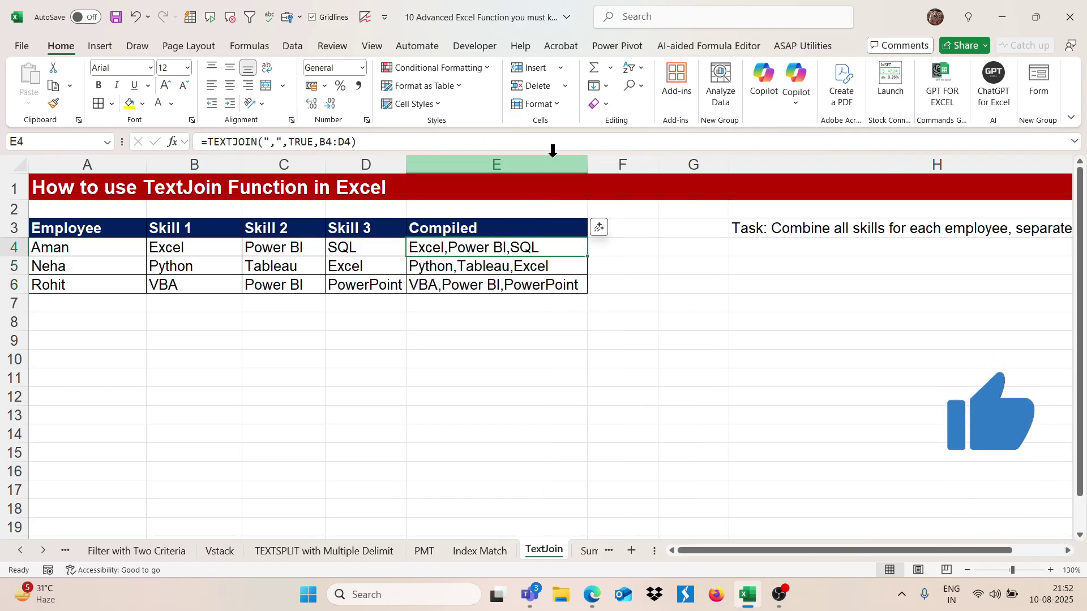
- Change the TEXTJOIN delimiter in E4 to a comma plus space (", ") and fill the formula down to E6
double_click(470, 248)
click(503, 247)
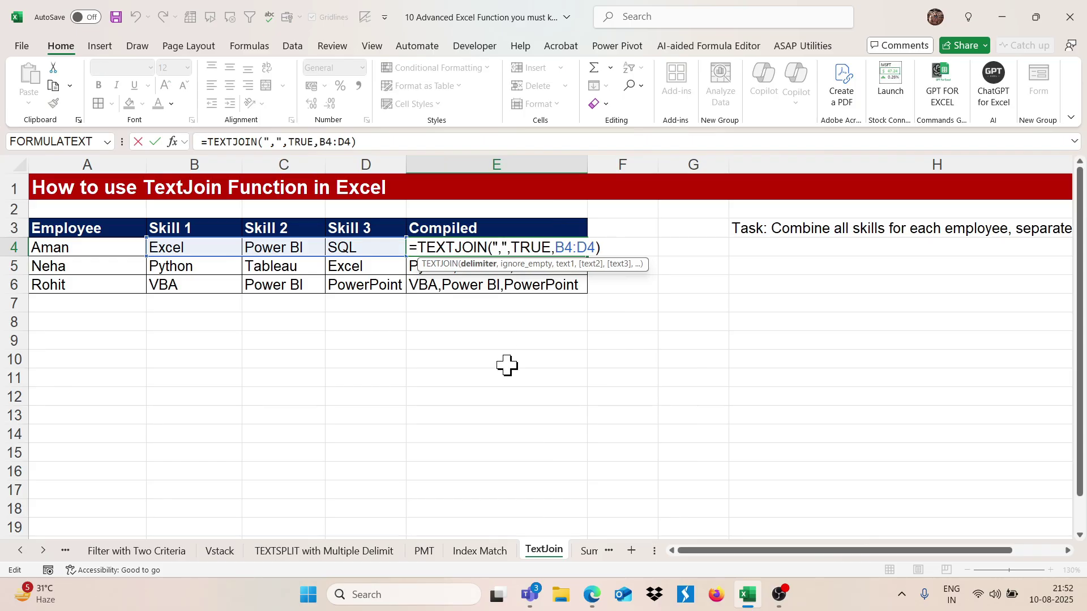
key(Return)
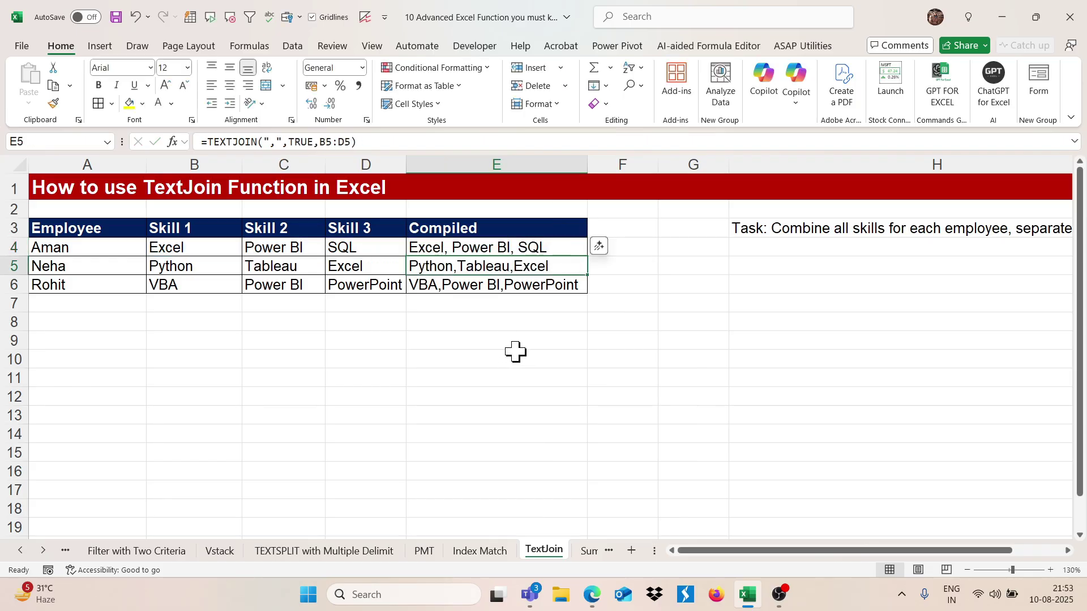
click(543, 247)
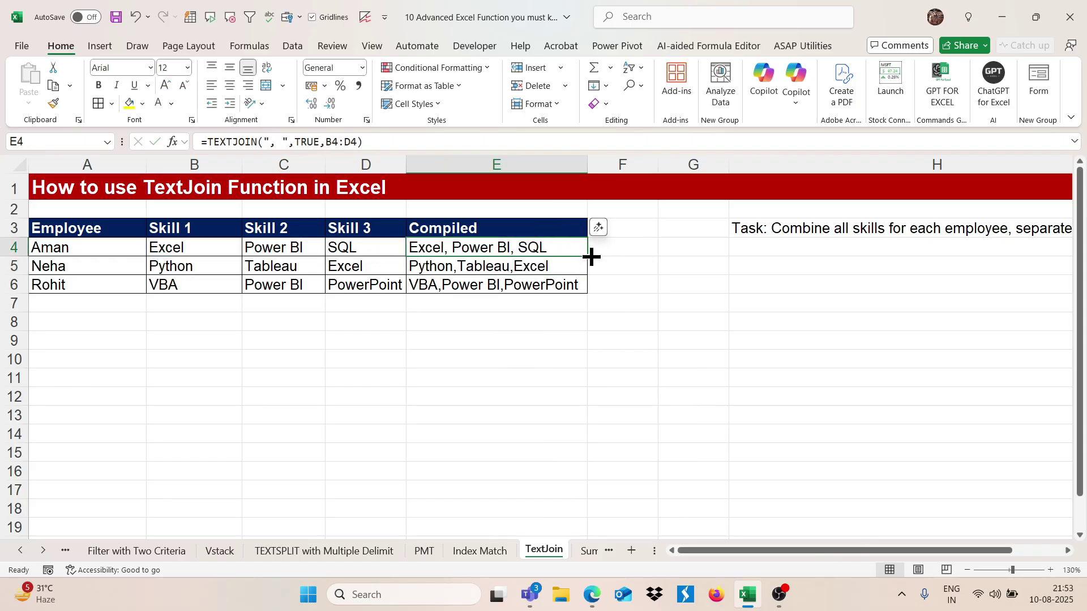
double_click(591, 256)
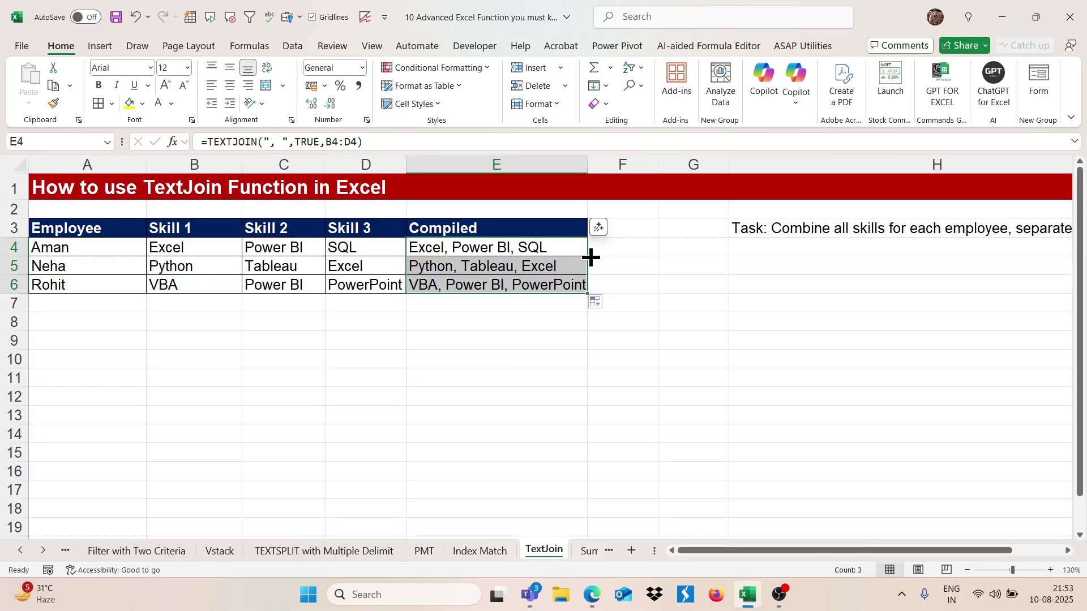
click(515, 265)
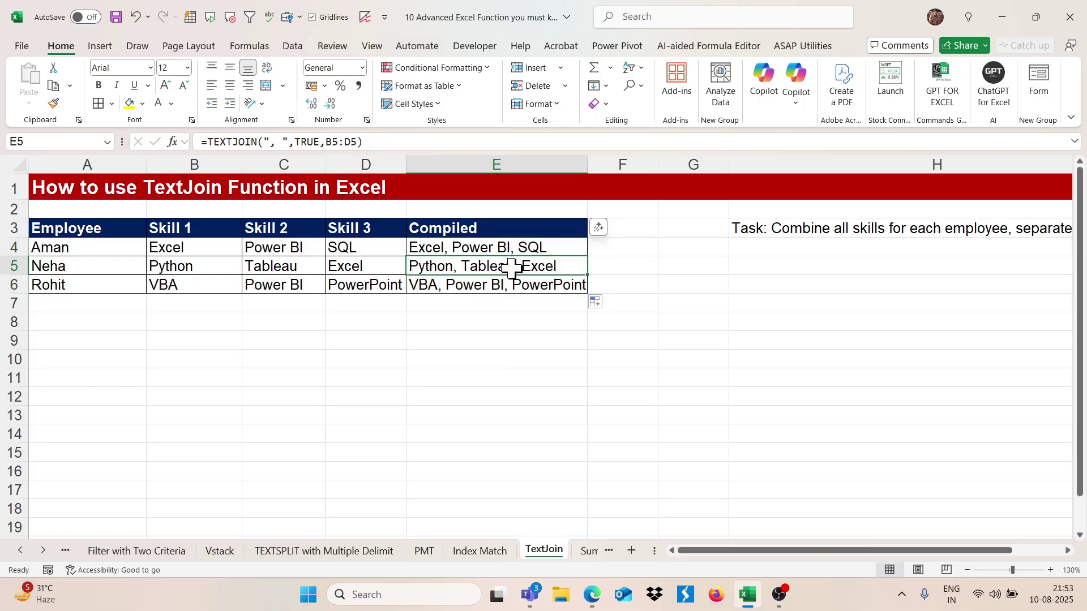
- Open the Sum + Offset sheet and check the B5 profit against the sum of B12:I12 for the first eight days
click(588, 551)
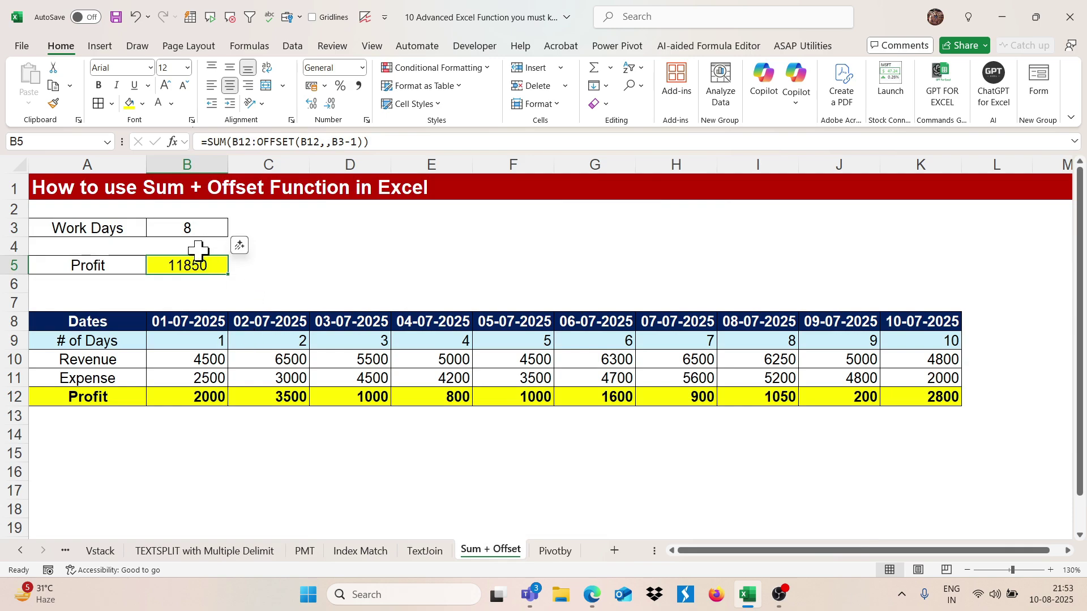
click(207, 232)
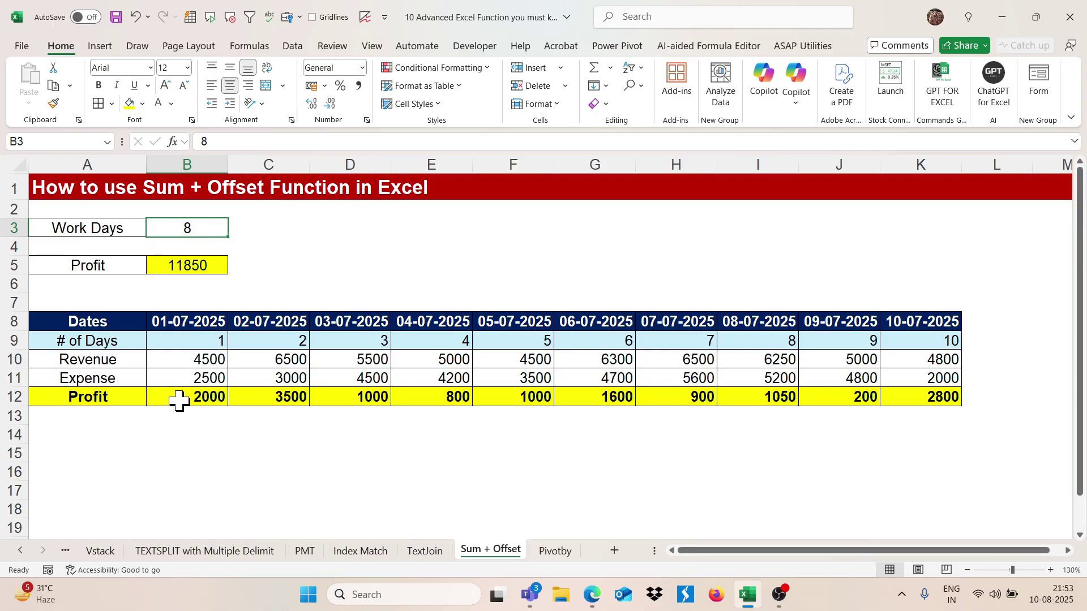
drag(177, 401, 739, 397)
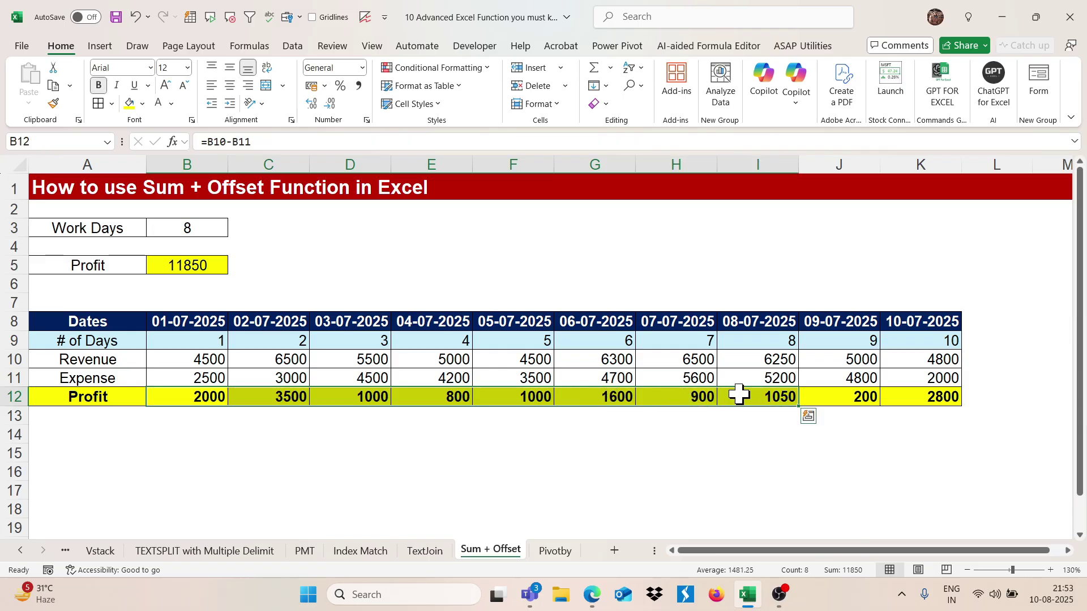
- Set Work Days in B3 to 5 and check the B5 profit against the sum of B12:F12
click(220, 232)
text(5)
key(Return)
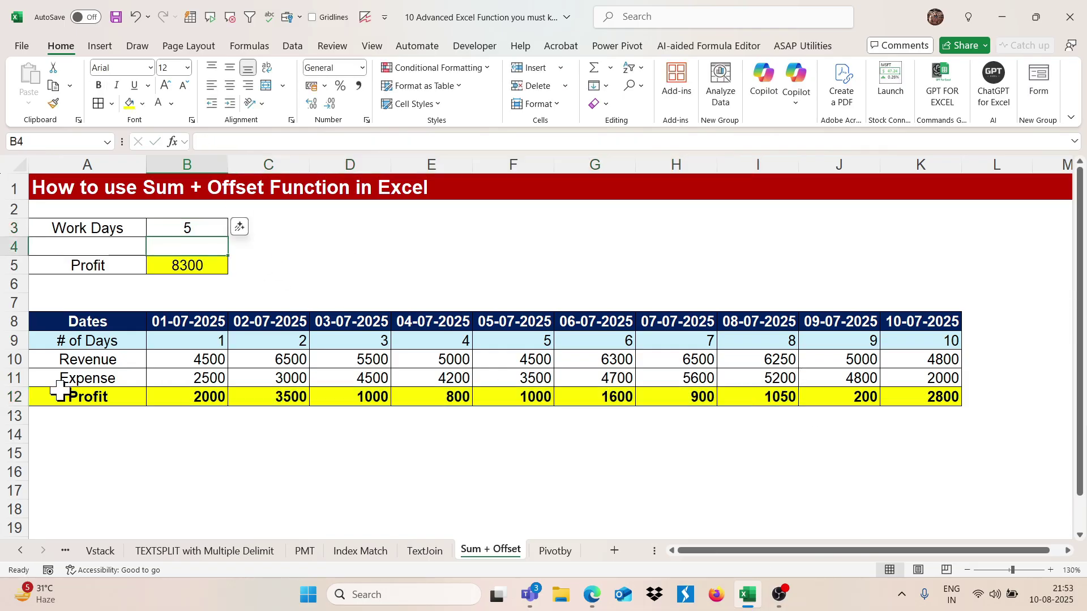
click(215, 270)
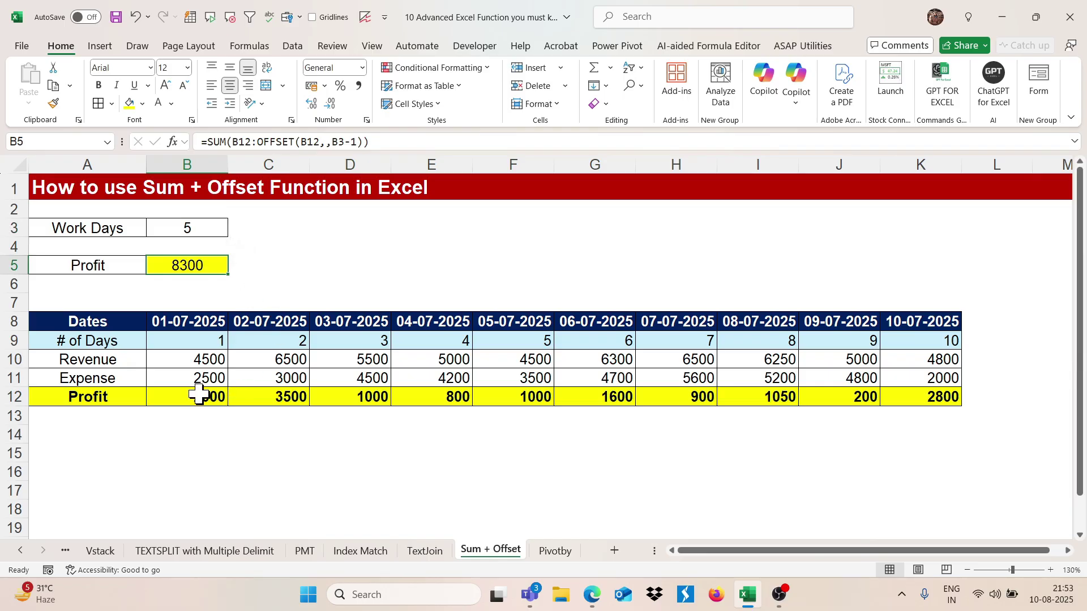
drag(194, 396, 486, 403)
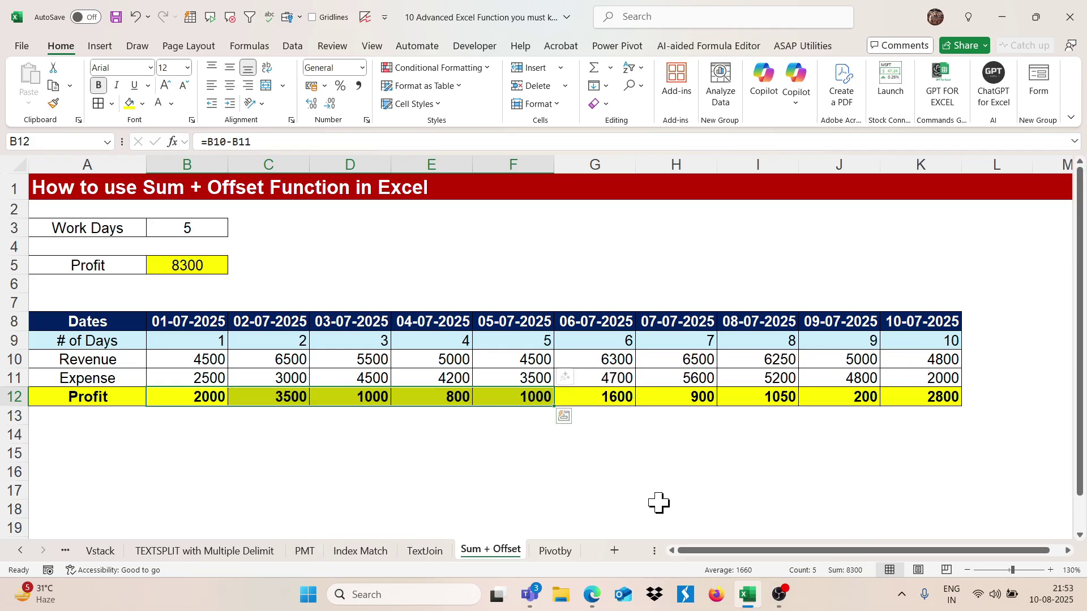
- Clear the Profit formula in B5 and begin a new SUM formula with its range starting at B12, =SUM(B12:
click(178, 268)
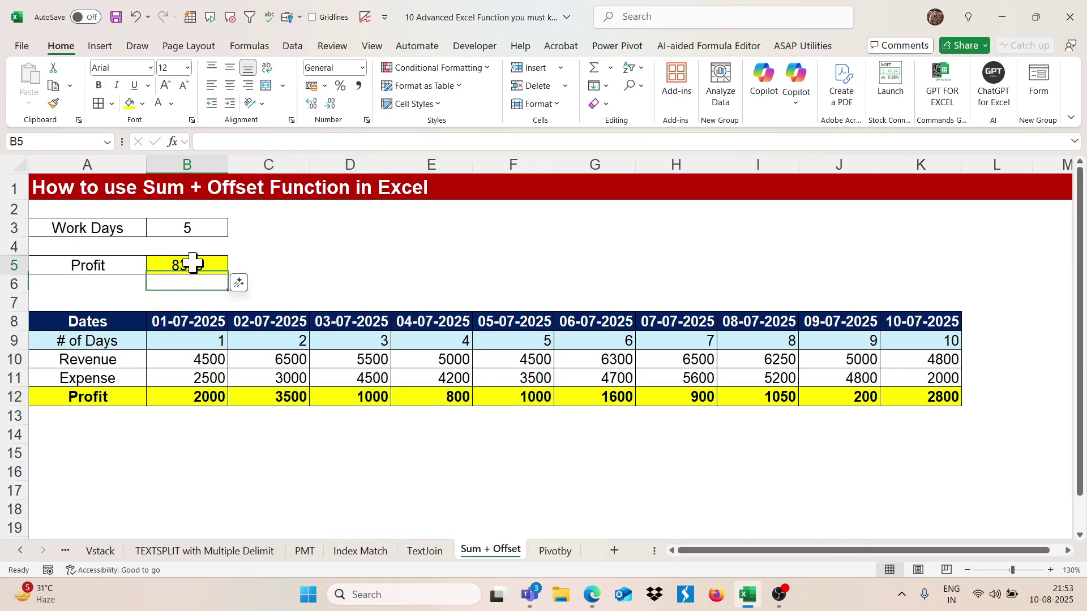
double_click(193, 263)
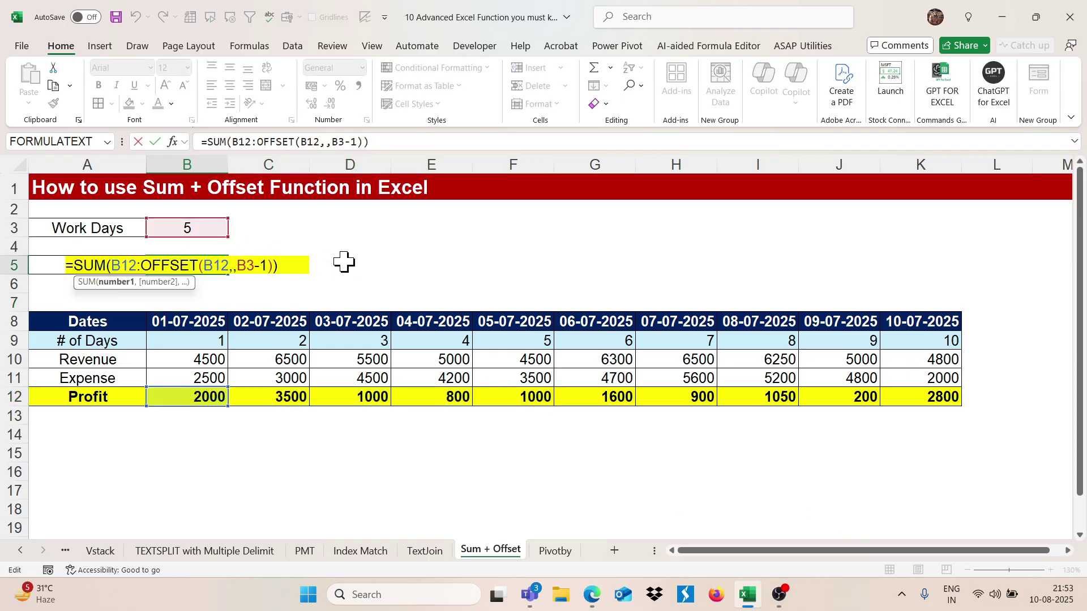
key(Escape)
key(Delete)
text(=sum)
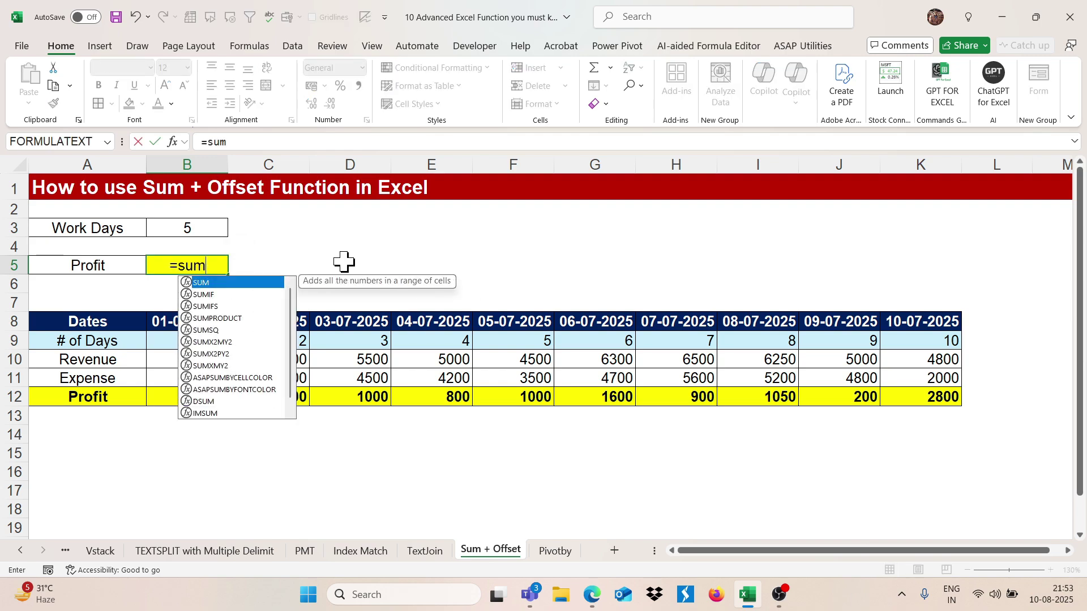
key(Tab)
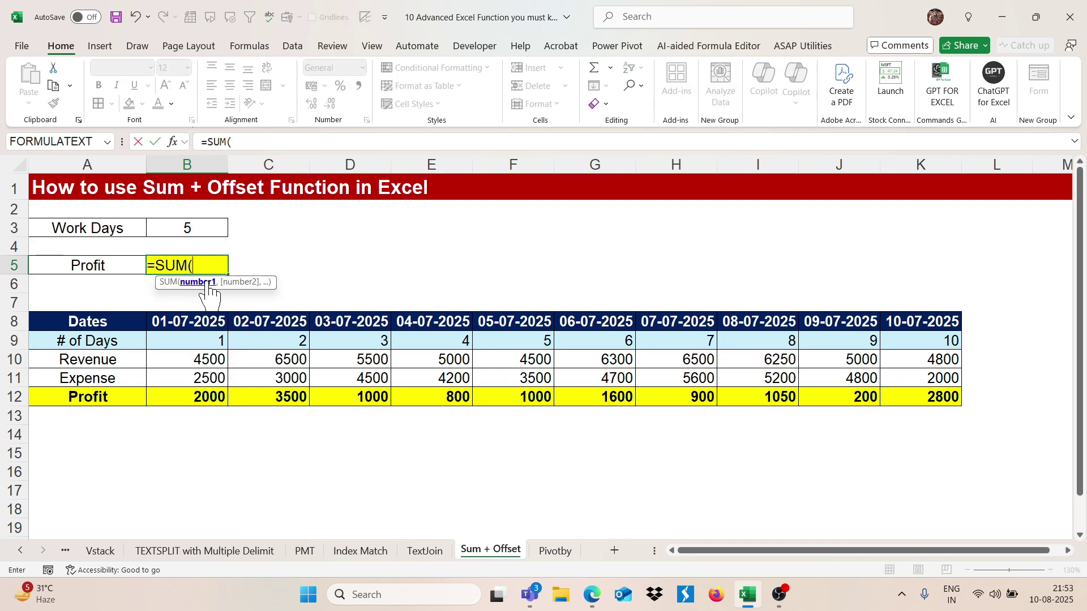
click(186, 393)
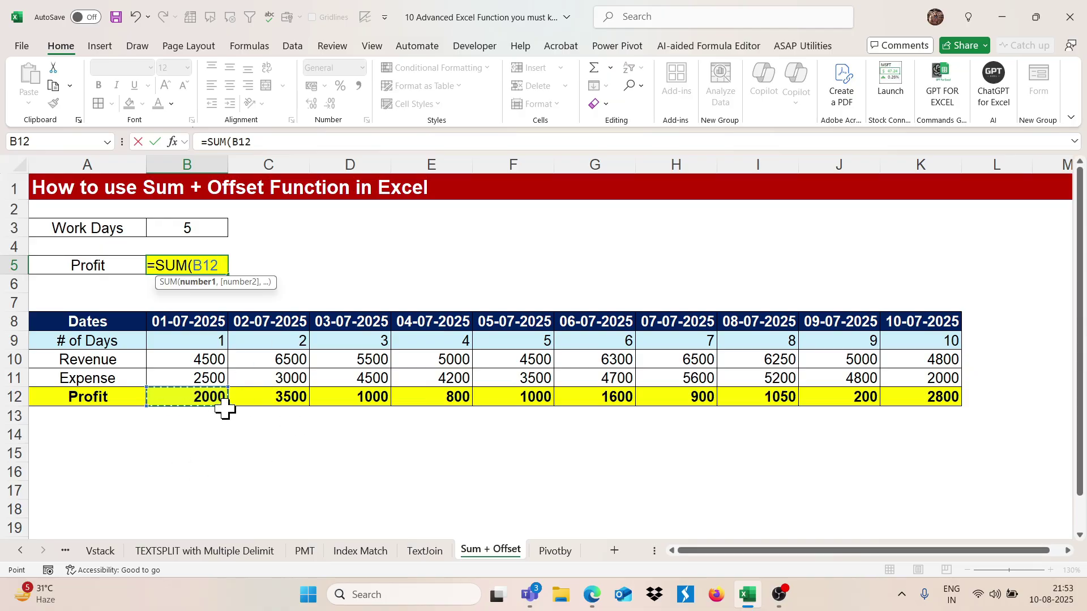
key(F8)
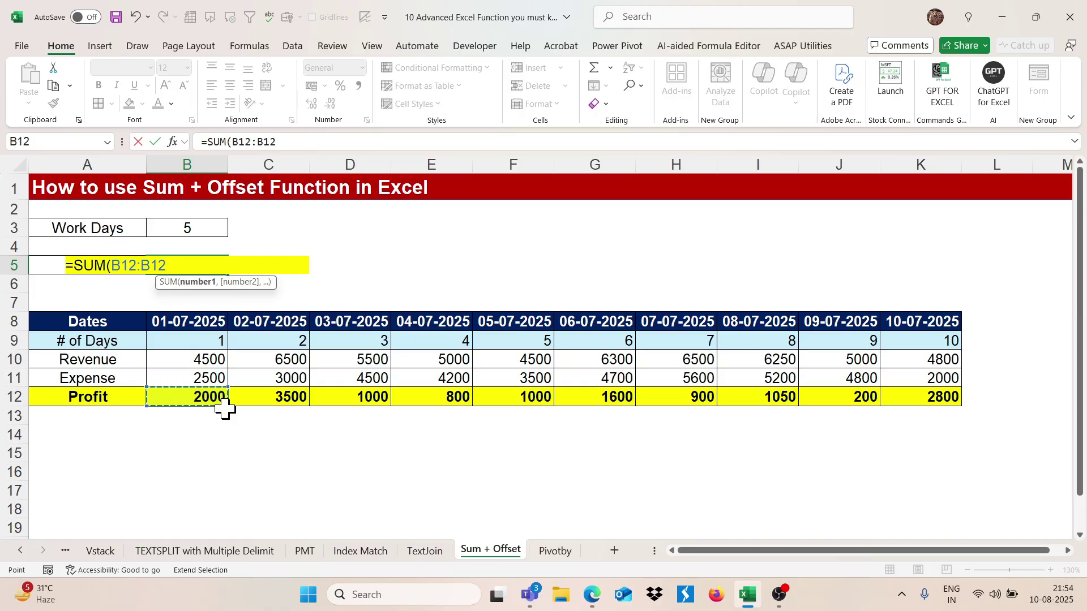
key(BackSpace)
key(BackSpace)
key(BackSpace)
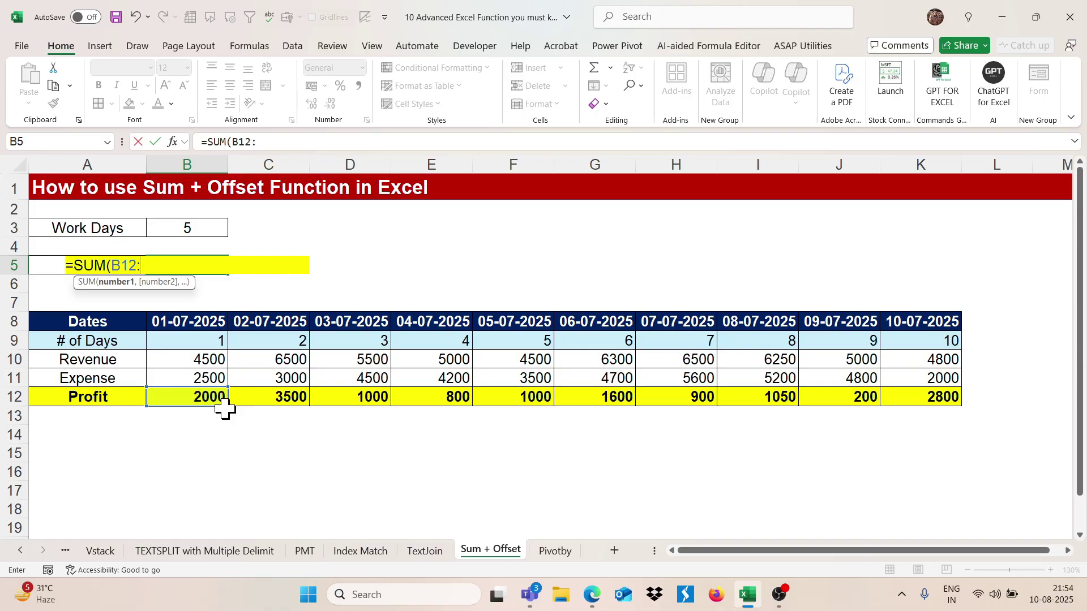
- Complete the B5 formula with OFFSET as the range end, leaving rows empty and using B3 for columns: =SUM(B12:OFFSET(B12,,B3))
text(of)
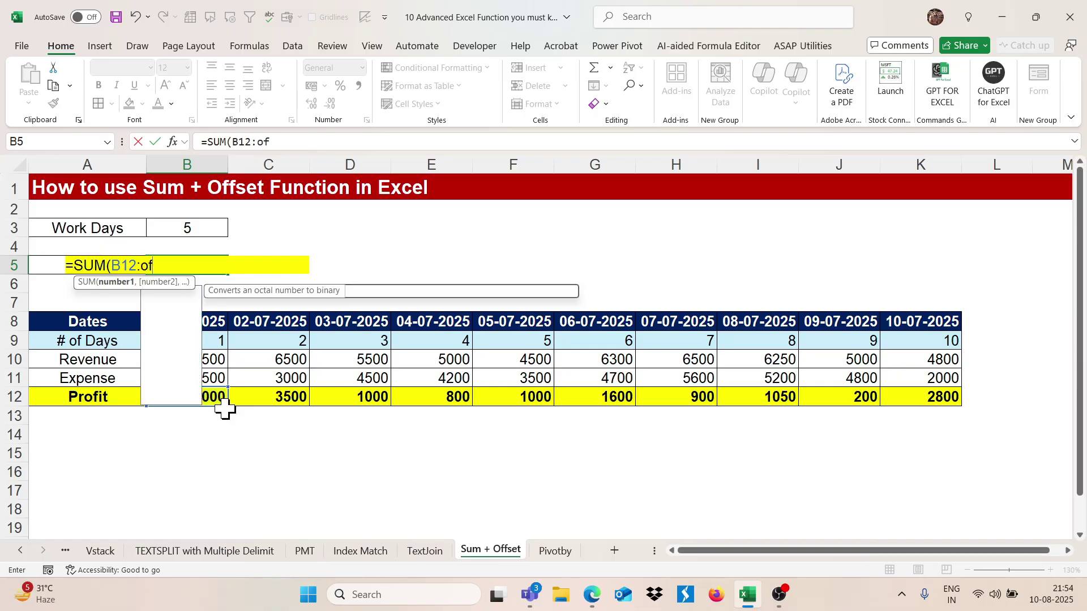
key(Tab)
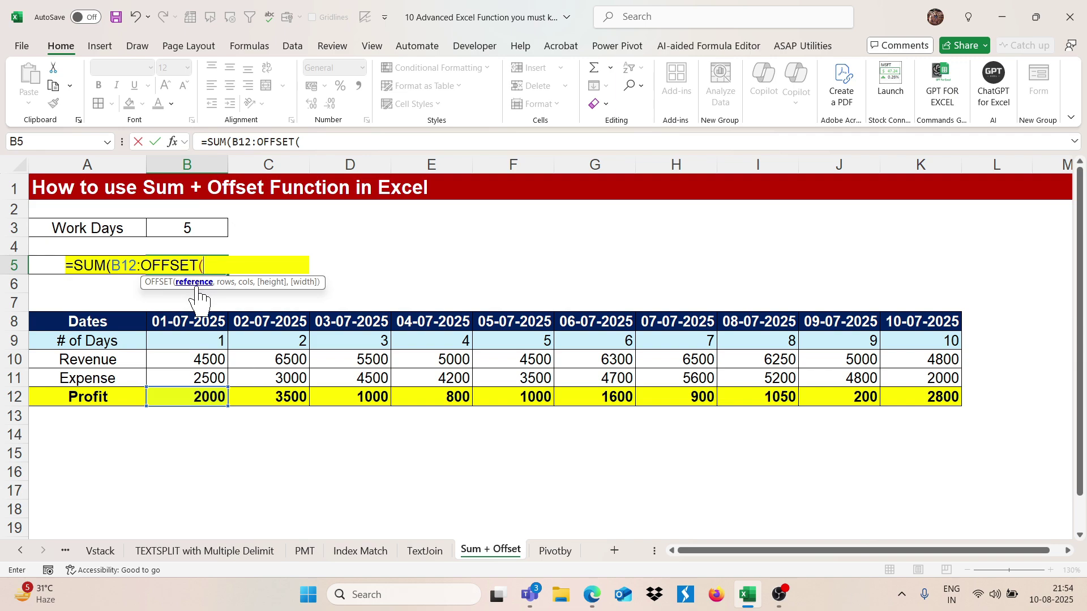
click(198, 399)
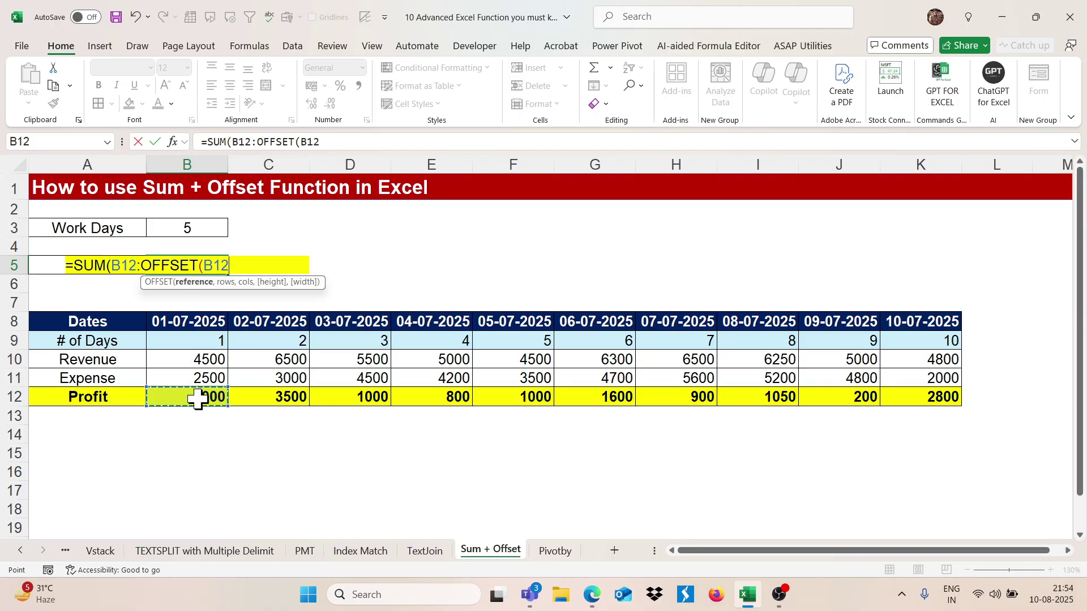
text(,)
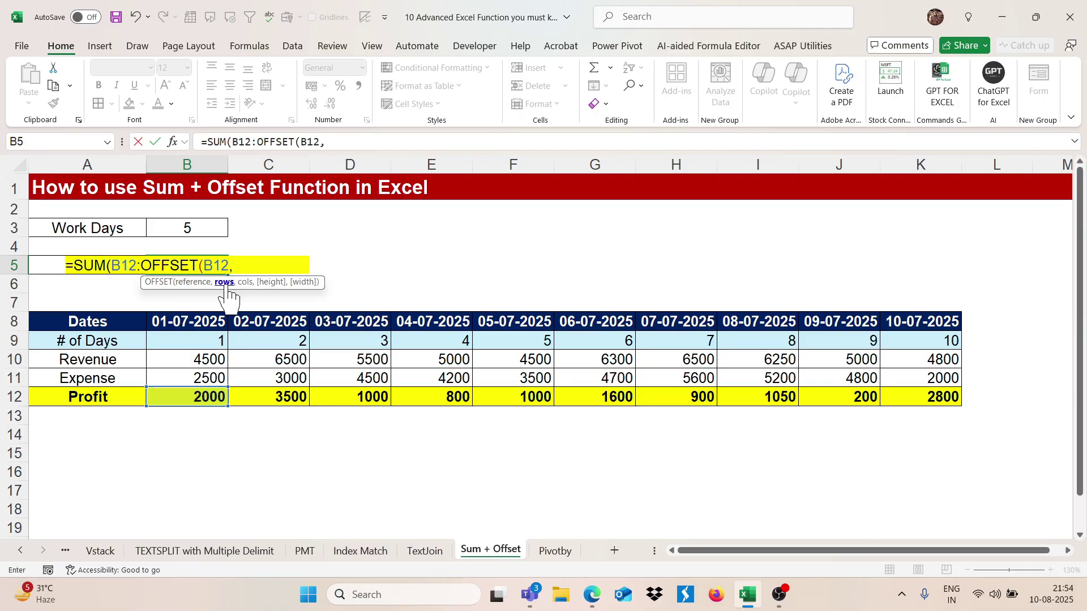
text(,)
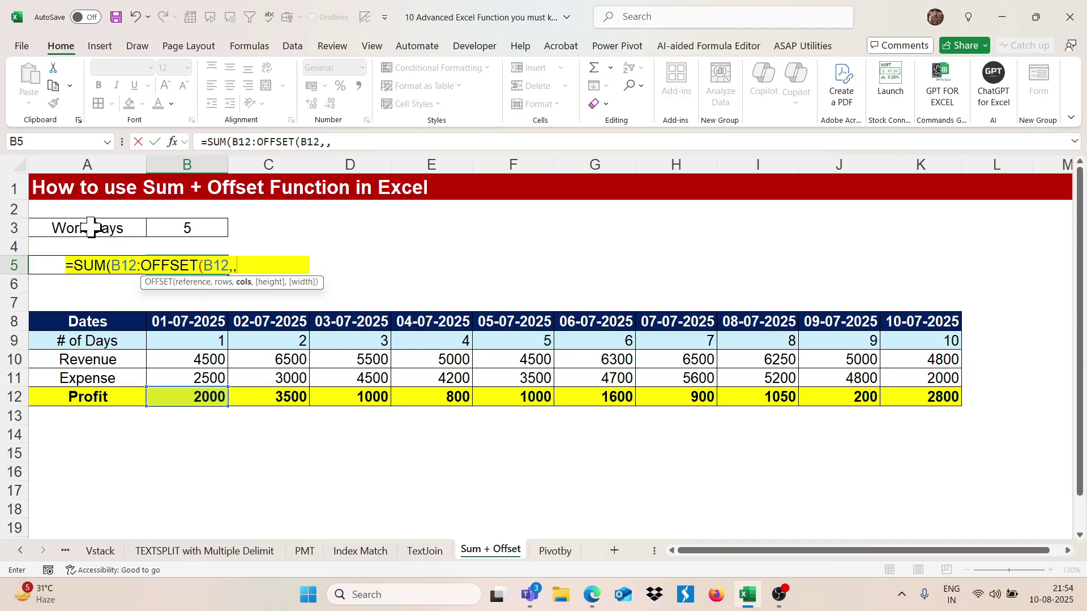
click(196, 225)
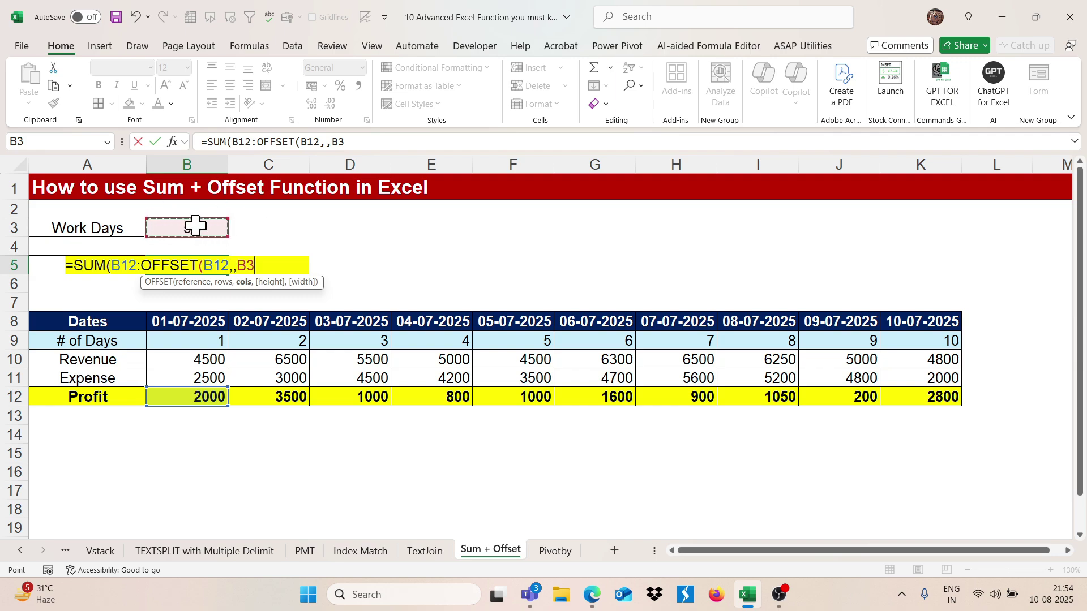
text())
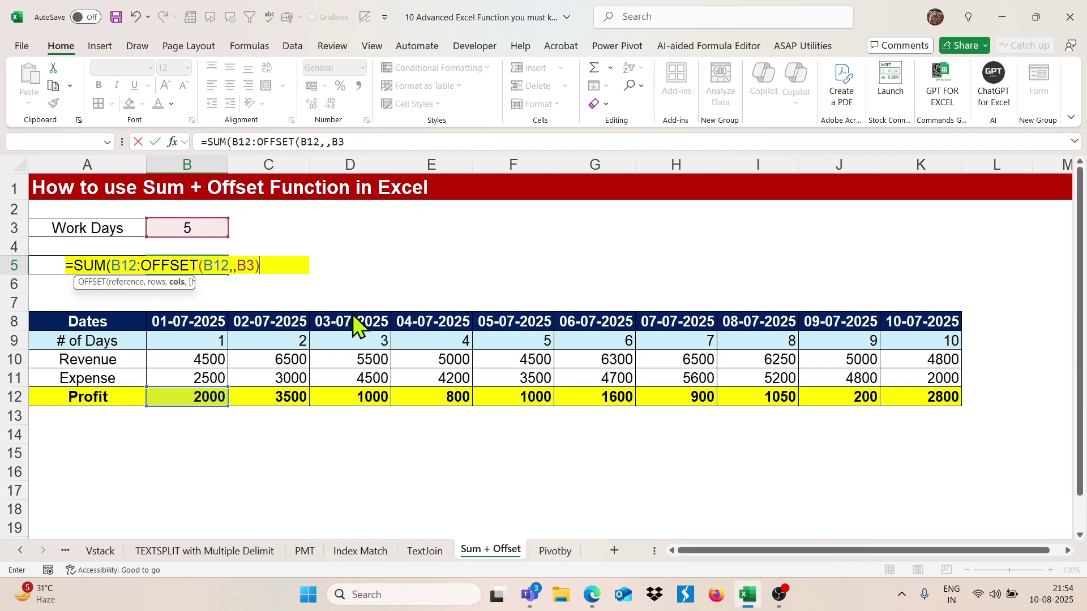
key(Return)
key(Return)
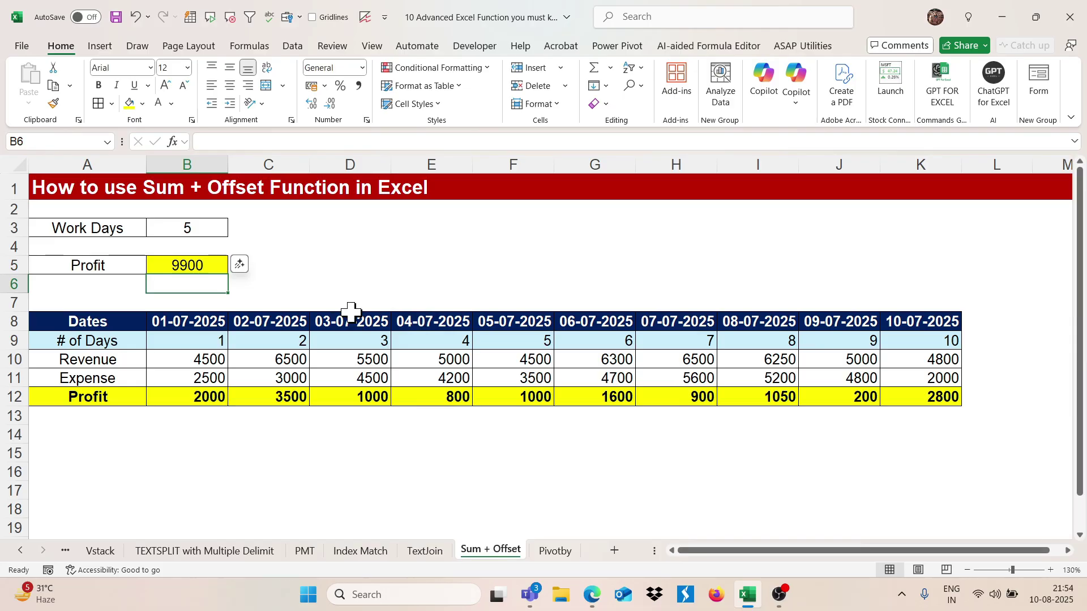
- Check the B5 profit against the sum of B12:F12 and review the OFFSET arguments in its formula
click(191, 266)
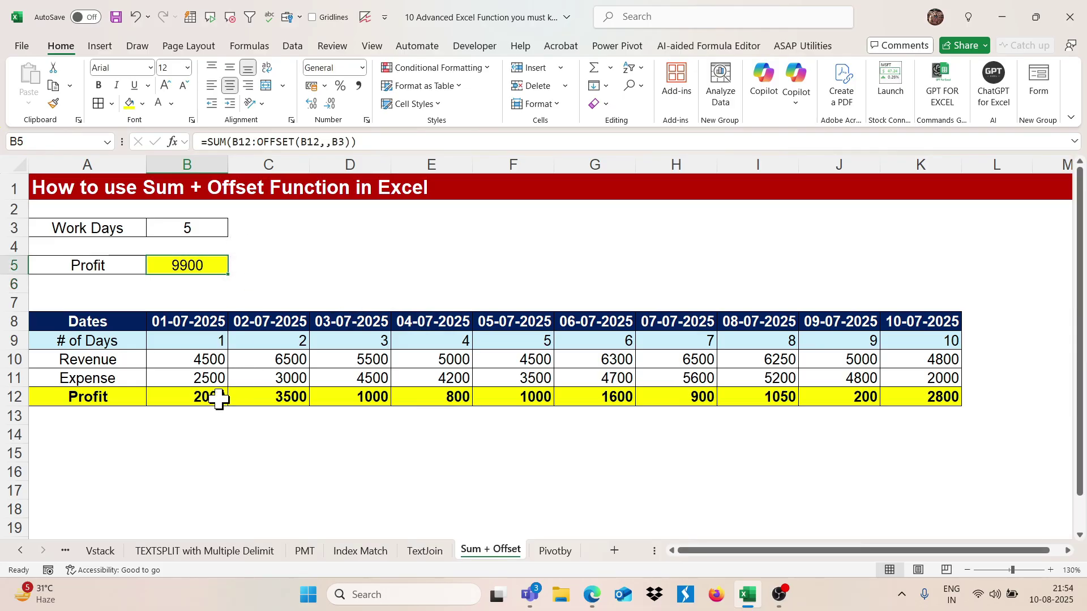
drag(219, 397, 514, 391)
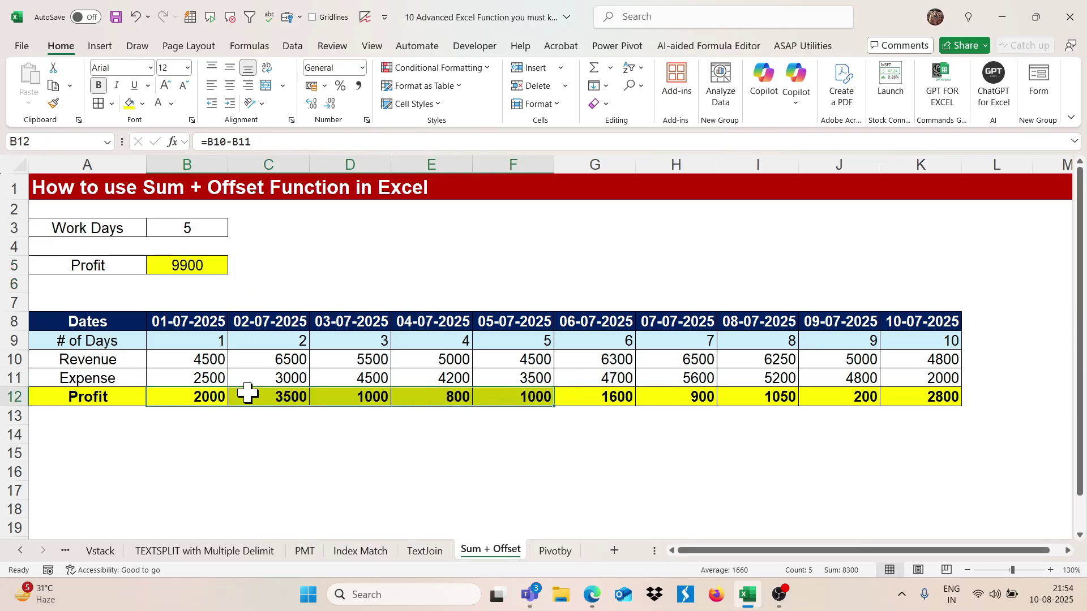
click(857, 570)
click(186, 270)
double_click(188, 269)
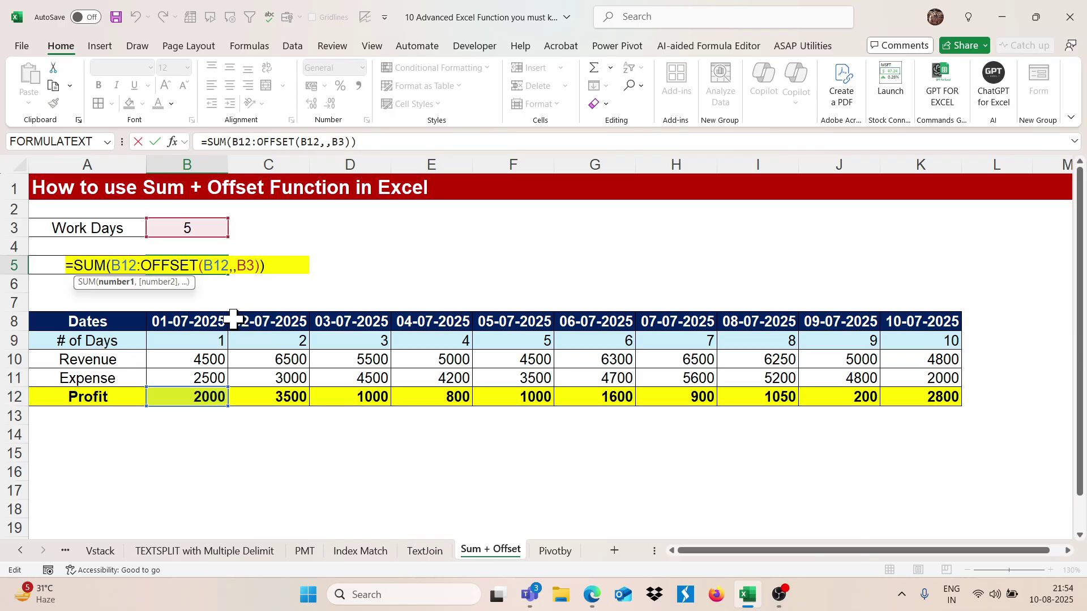
key(ctrl+Return)
double_click(208, 271)
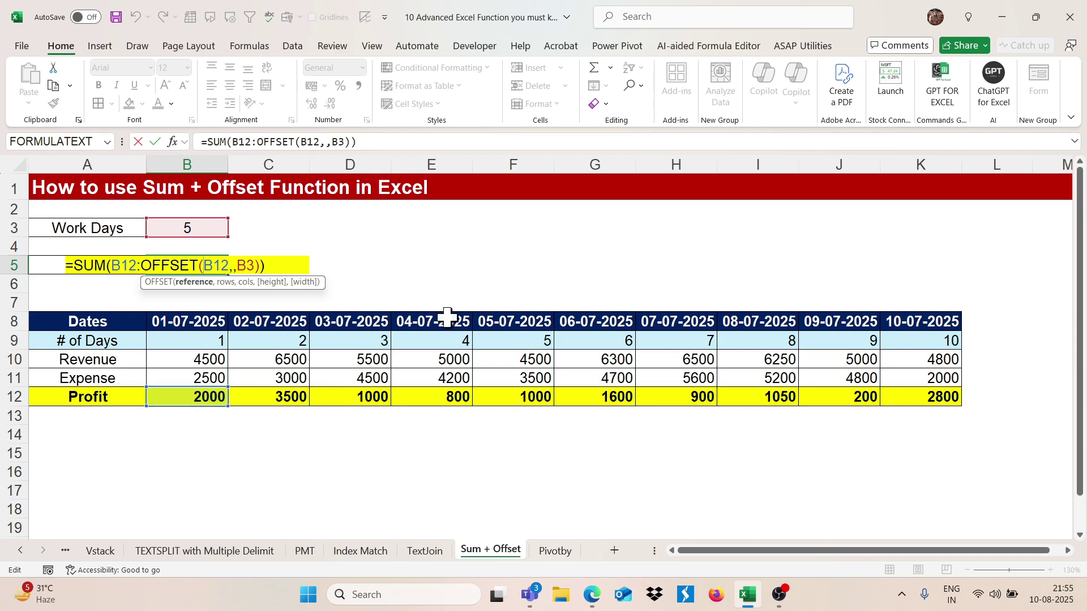
key(ctrl+Return)
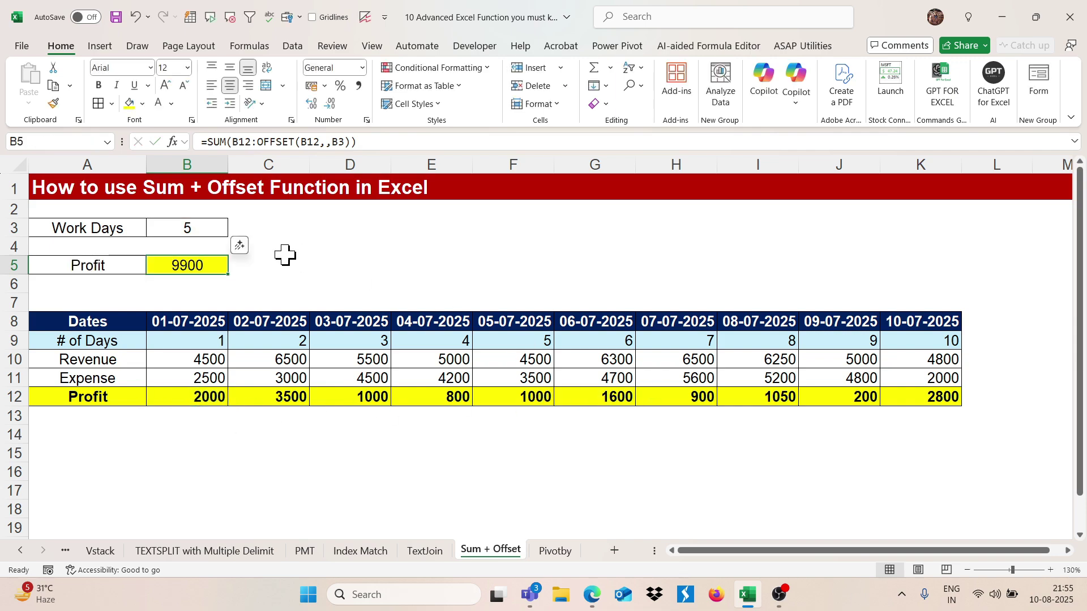
- Change the OFFSET columns argument in the B5 formula to B3-1
double_click(199, 266)
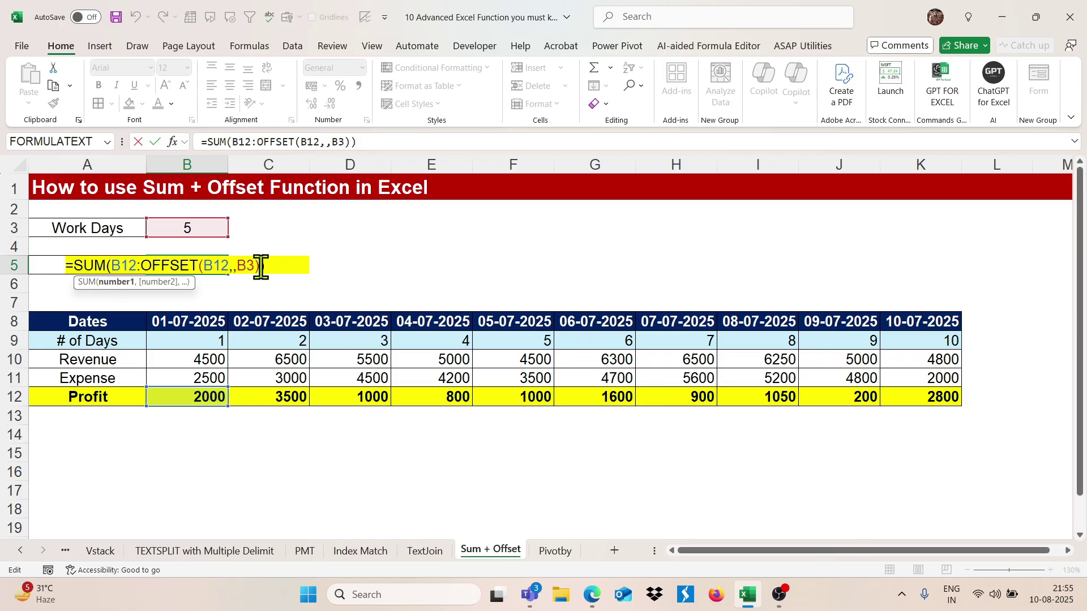
click(255, 266)
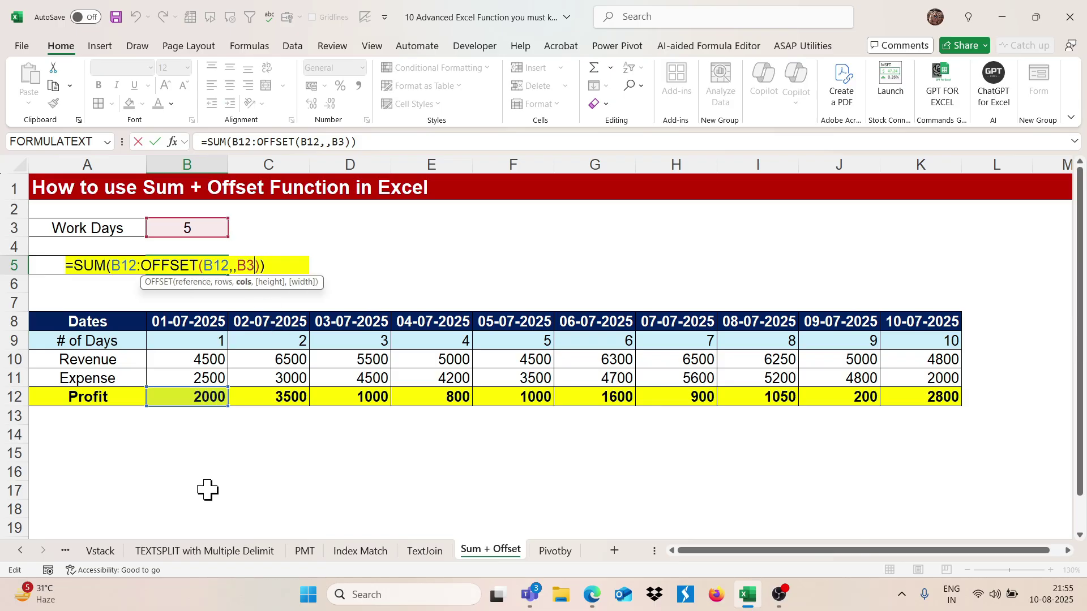
key(Return)
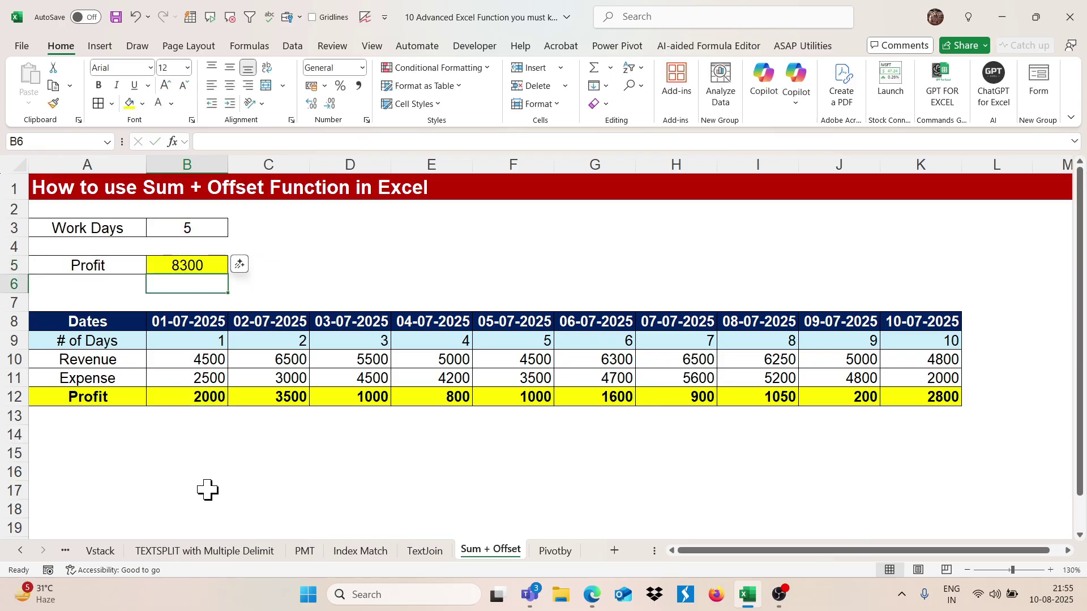
- Set Work Days in B3 to 9 and check the B5 profit against the sum of B12:J12
click(187, 227)
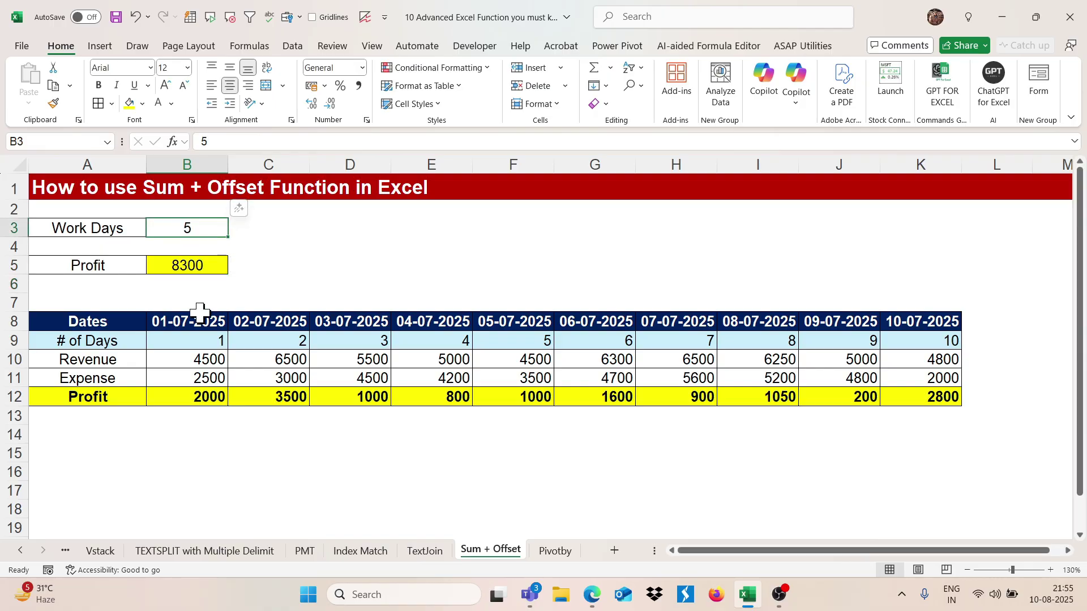
text(9)
key(Return)
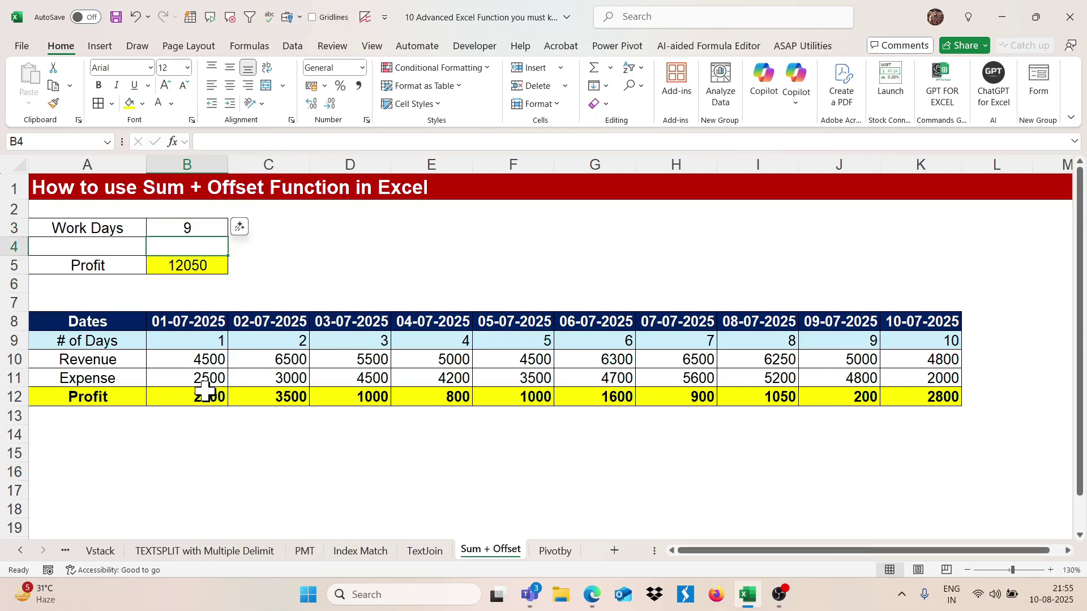
drag(205, 390, 820, 396)
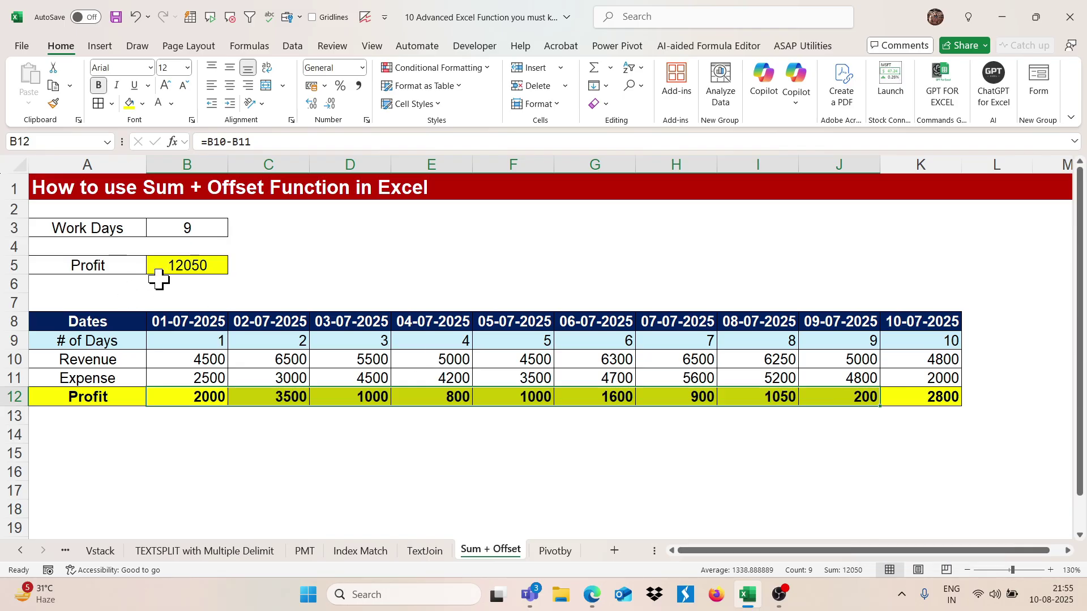
click(161, 373)
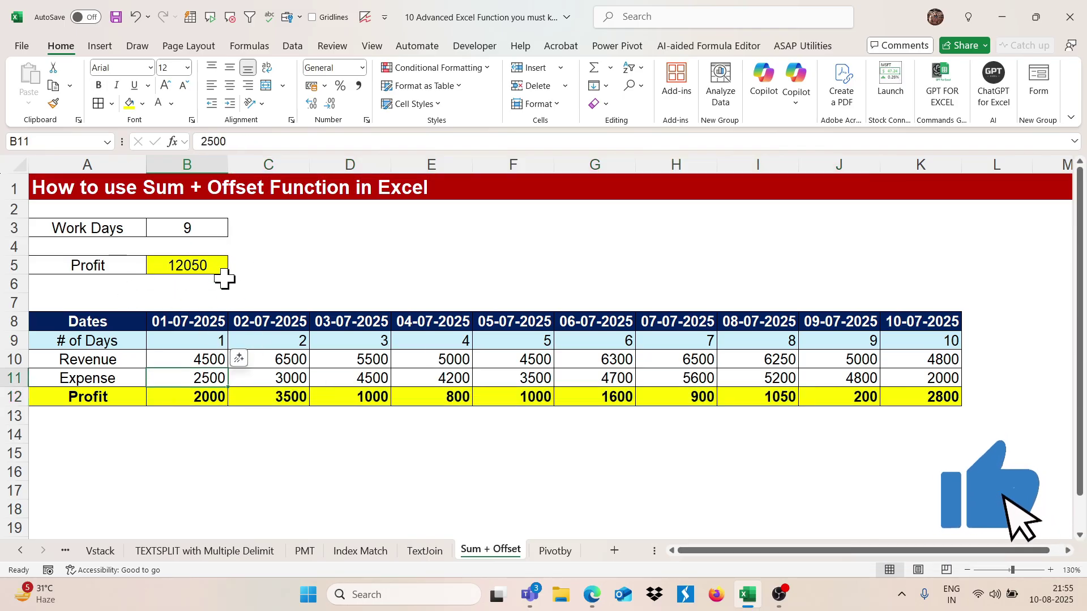
- Review the OFFSET(B12,,B3-1) part of the B5 formula without changing it
double_click(210, 267)
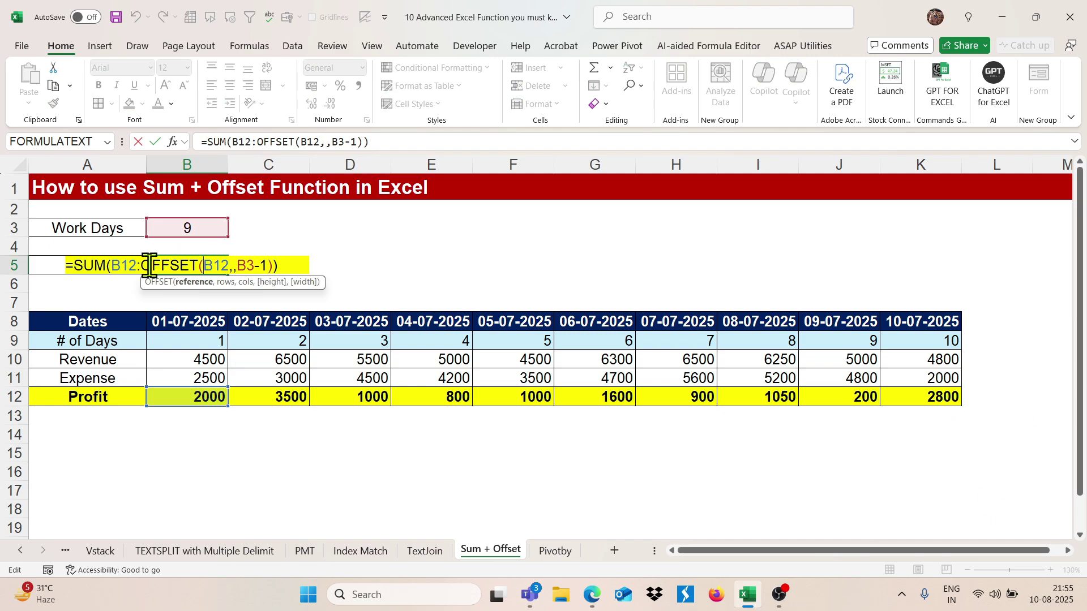
drag(143, 266, 281, 268)
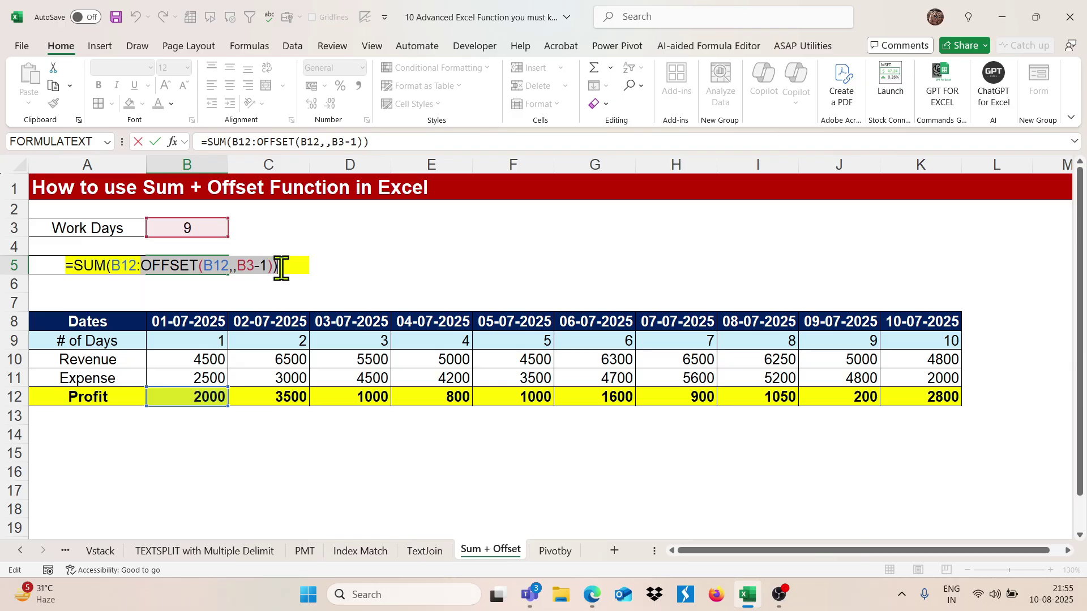
key(Escape)
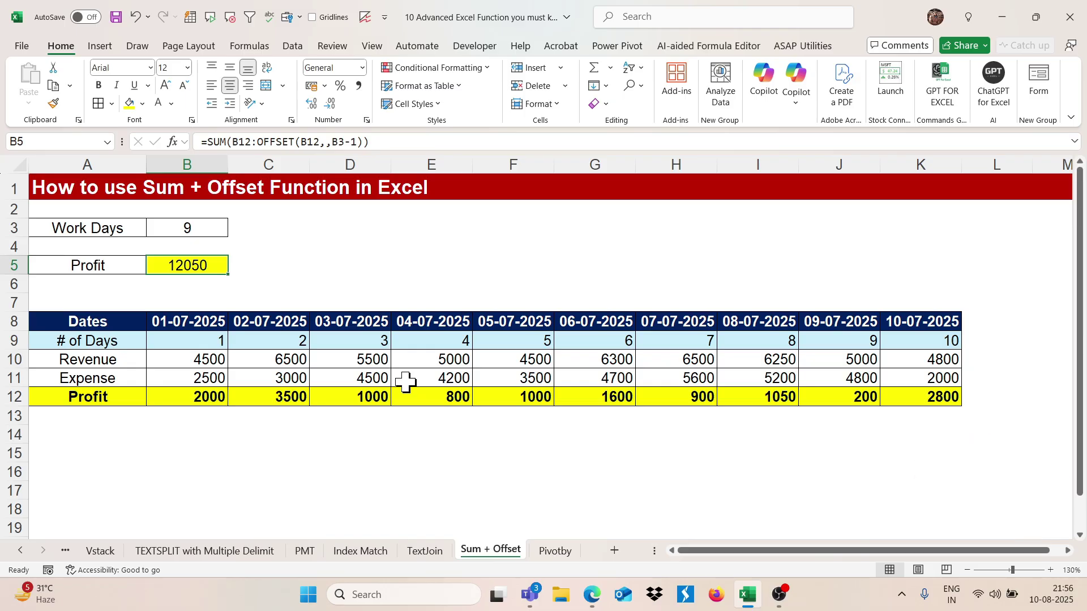
- On the Pivotby sheet, start a PIVOTBY formula in H6 with the Category range C3:C52 as the row fields
click(554, 552)
click(429, 361)
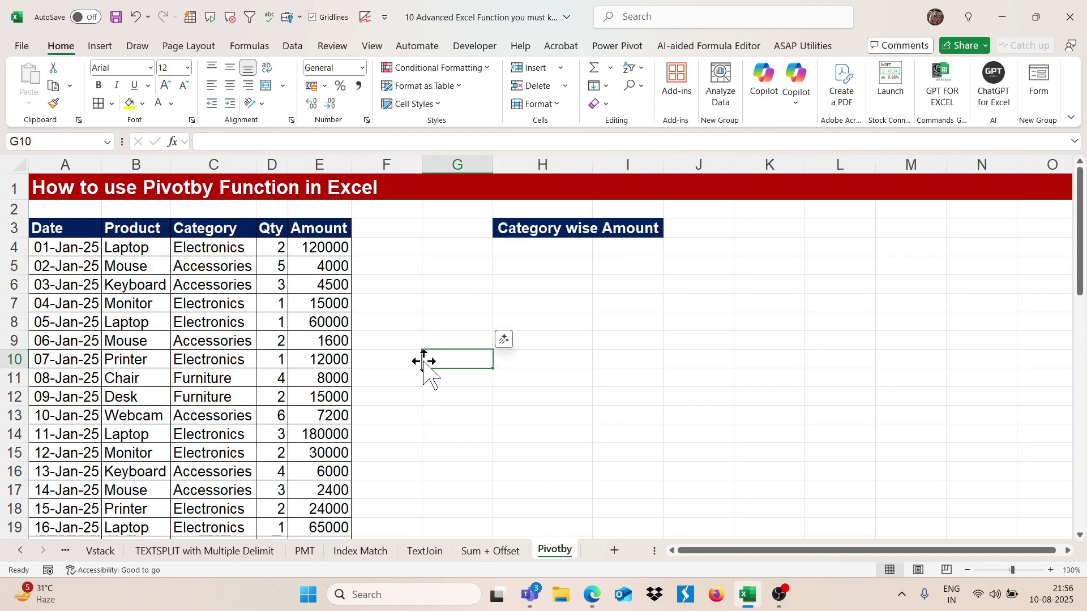
click(562, 293)
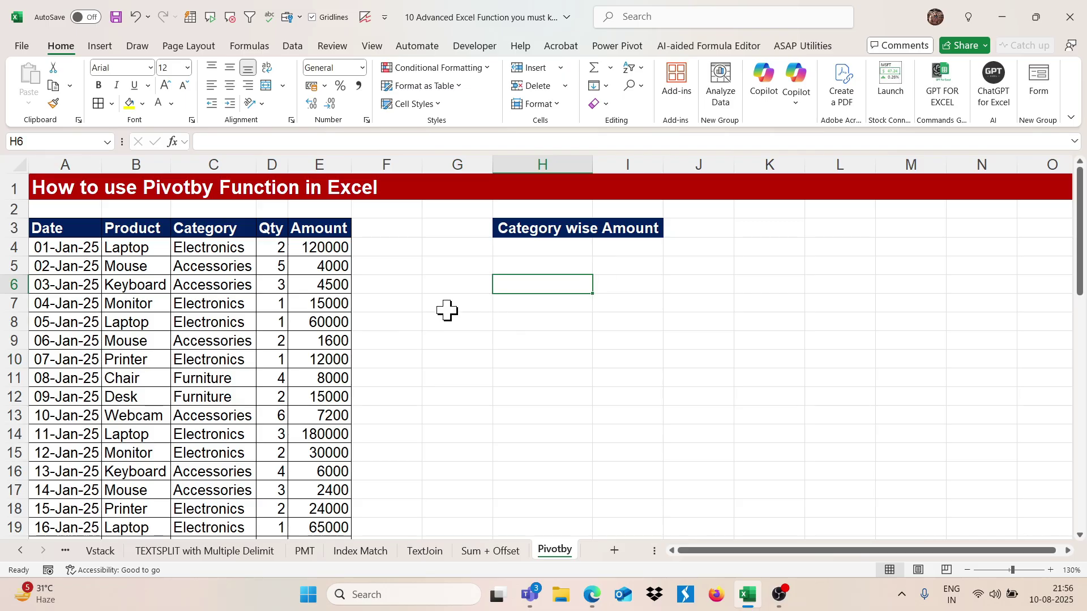
text(=piv)
key(Tab)
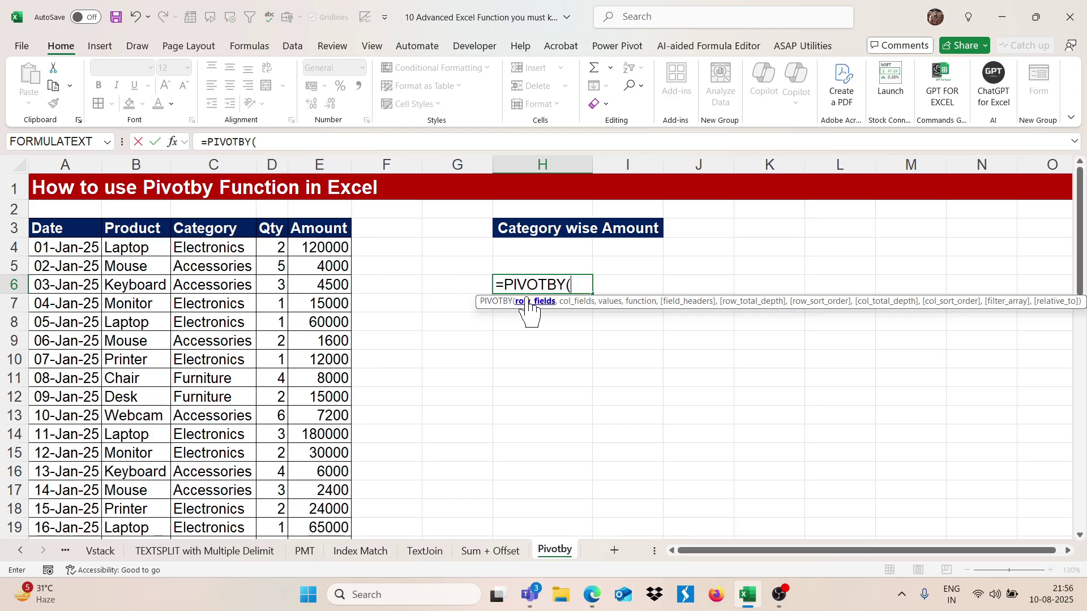
click(236, 234)
key(ctrl+shift+Down)
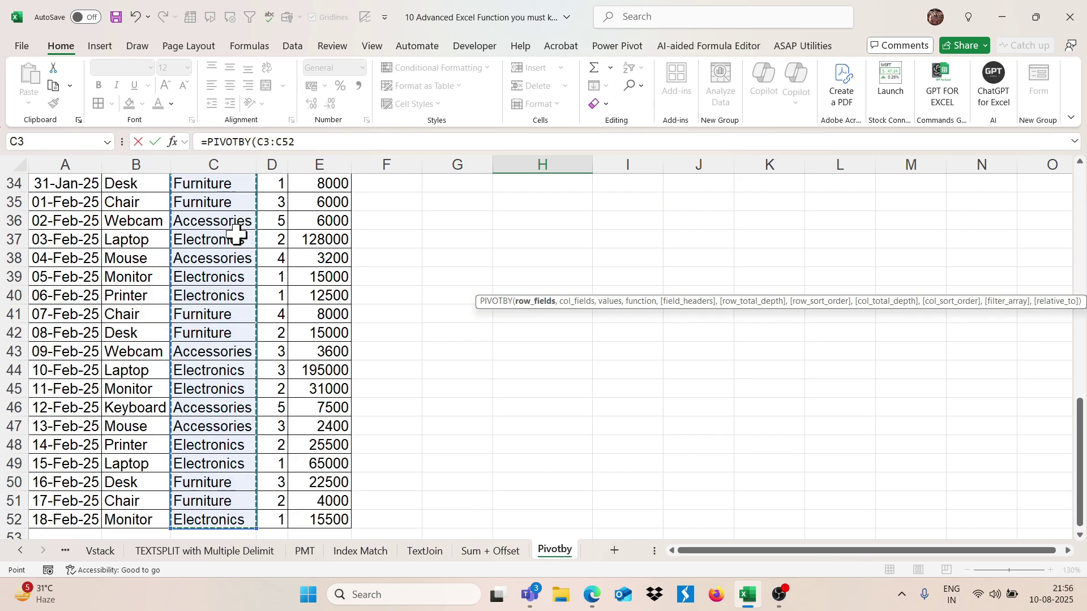
key(ctrl+shift+Up)
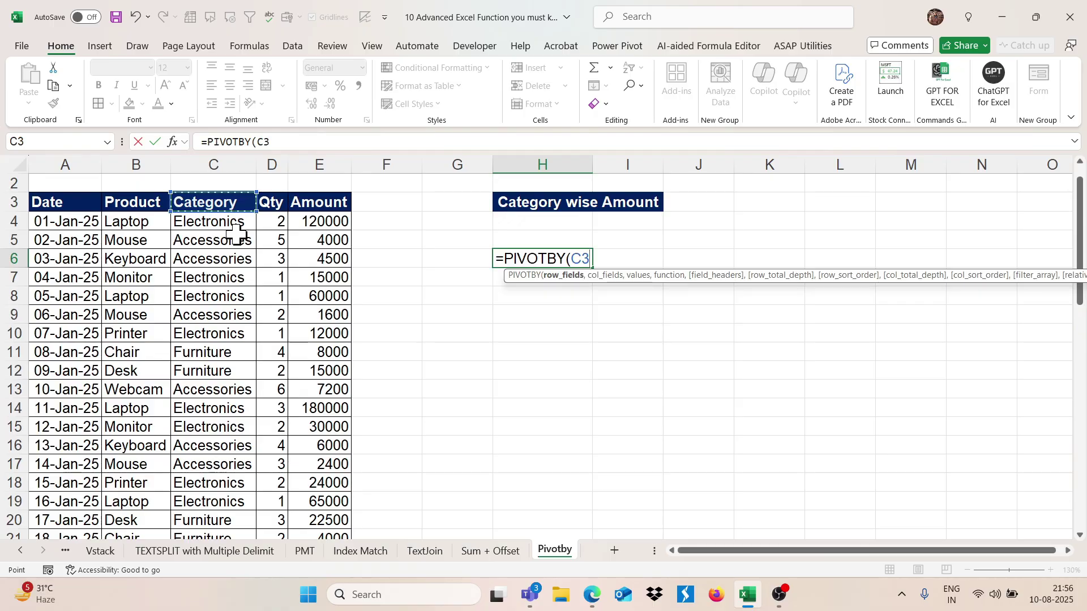
key(ctrl+shift+Down)
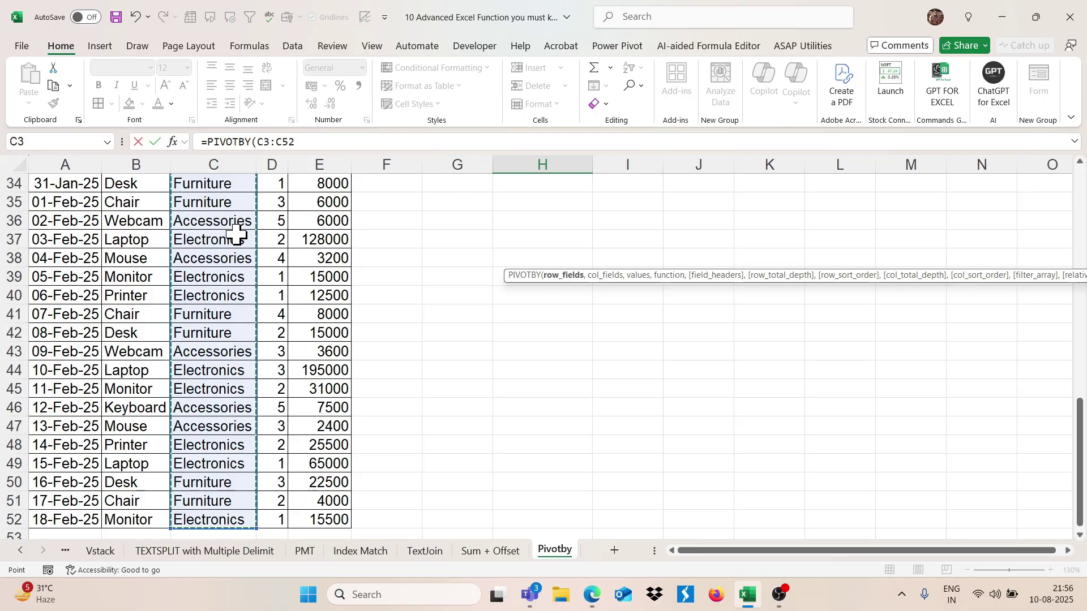
key(ctrl+BackSpace)
text(,)
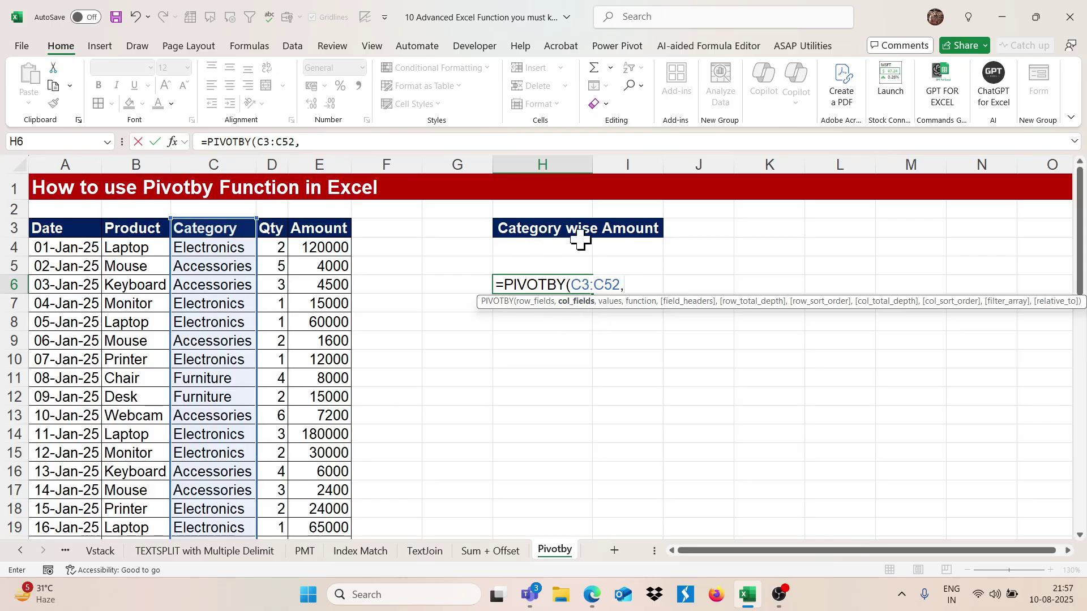
- Leave the PIVOTBY column fields empty and use the Amount range E3:E52 as the values
text(,)
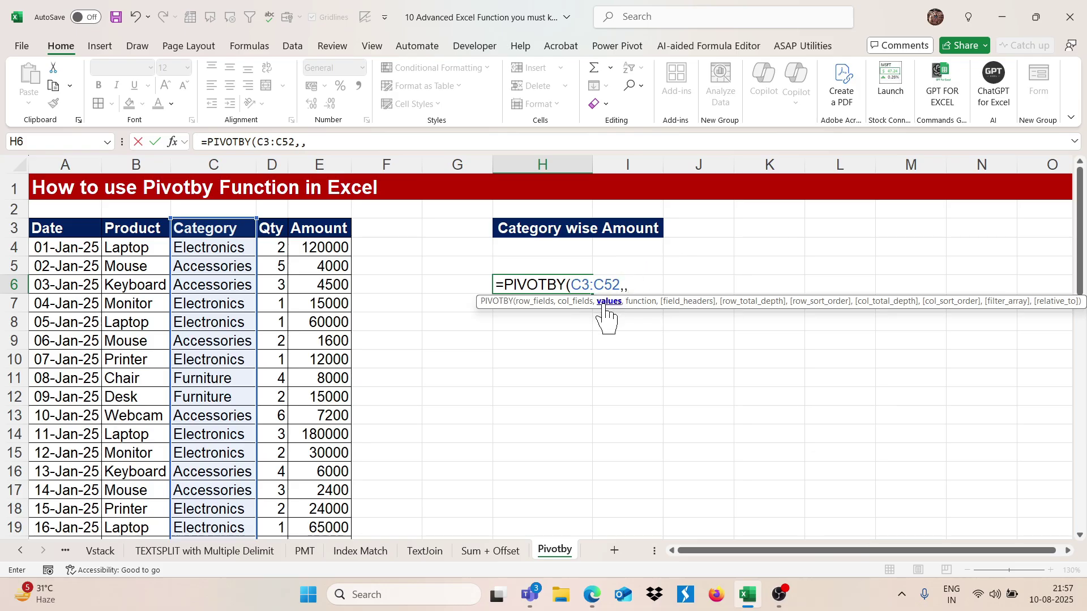
click(339, 226)
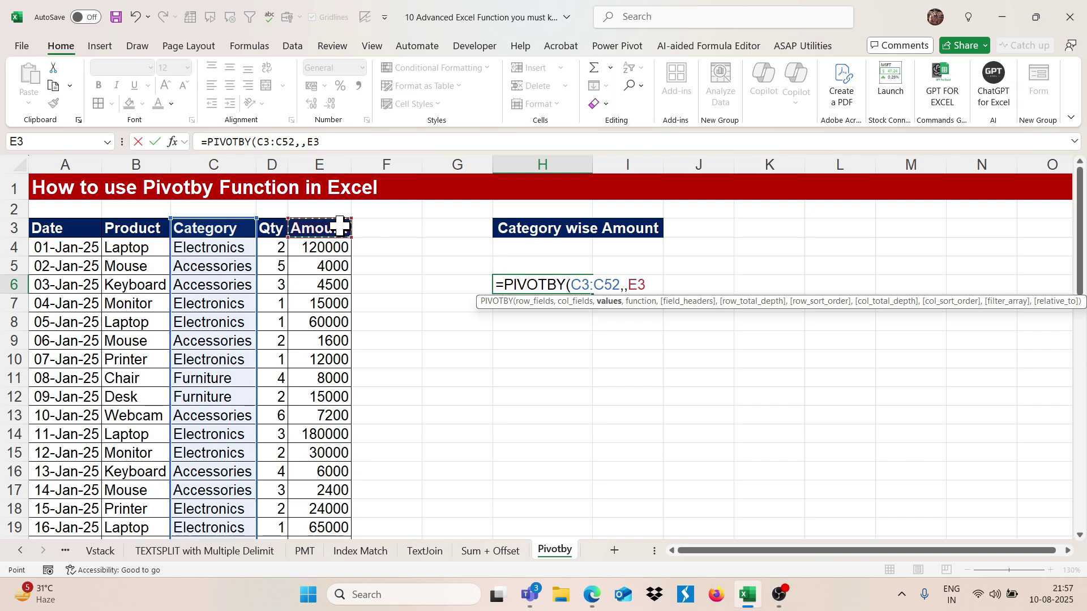
key(ctrl+shift+Down)
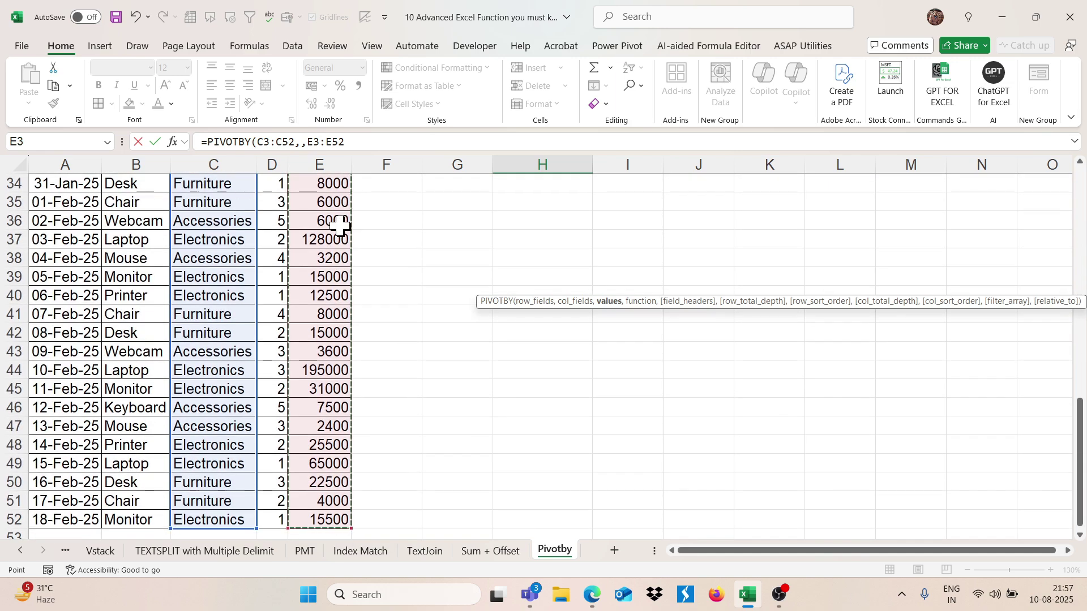
key(ctrl+BackSpace)
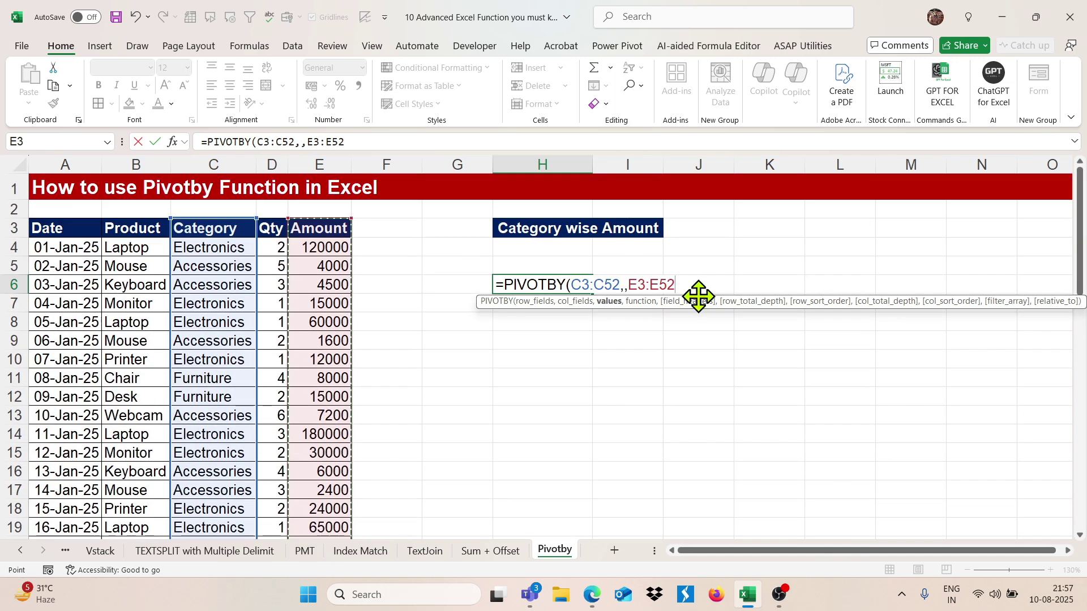
- Set the PIVOTBY function to SUM and field headers to 3 - Yes and show, and complete the H6 formula
text(,)
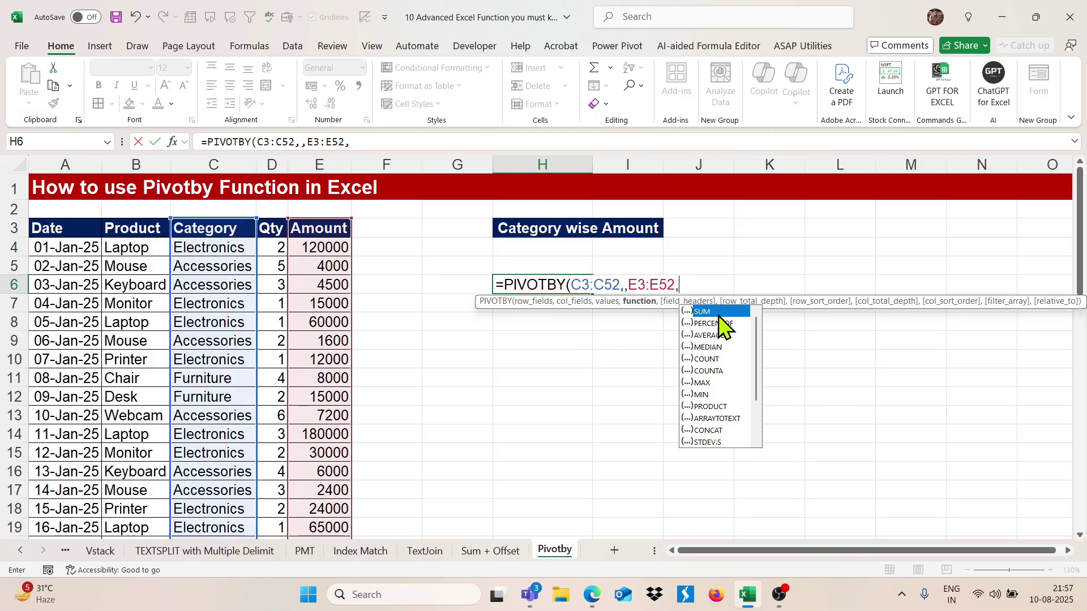
double_click(714, 312)
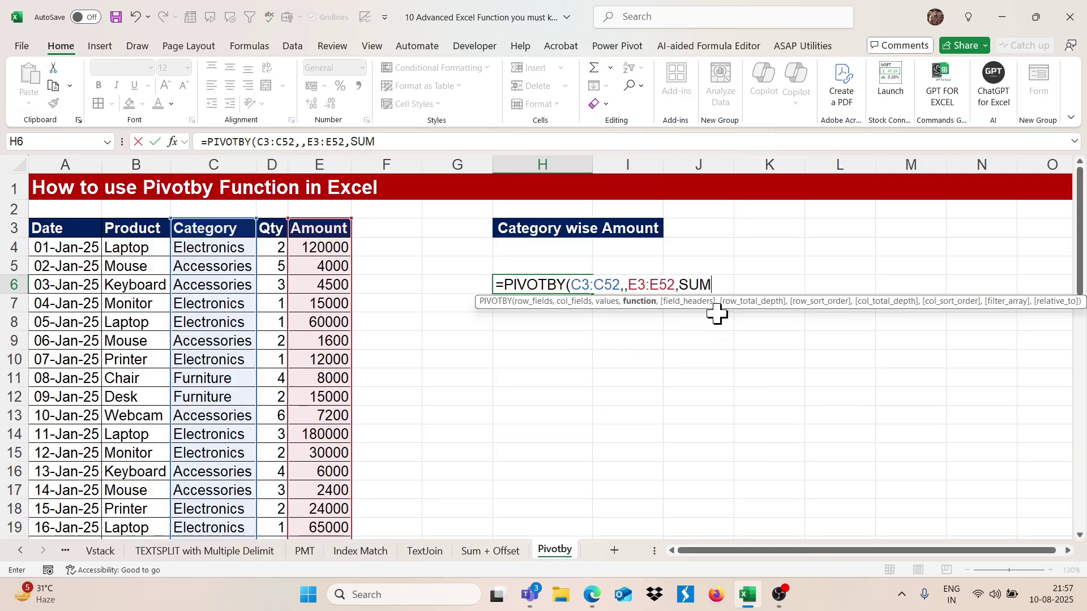
text(,)
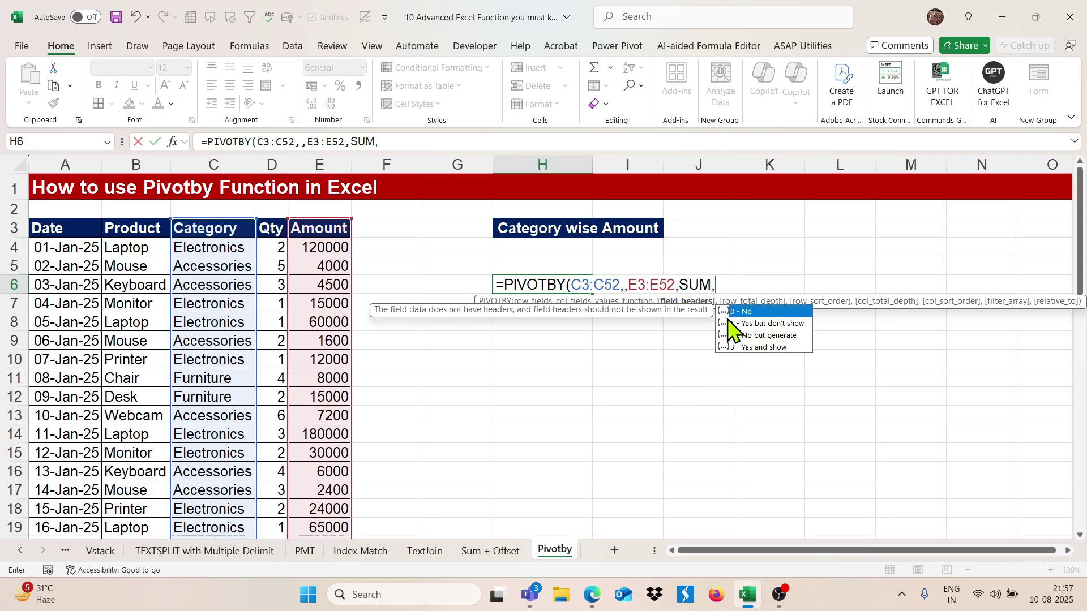
double_click(758, 347)
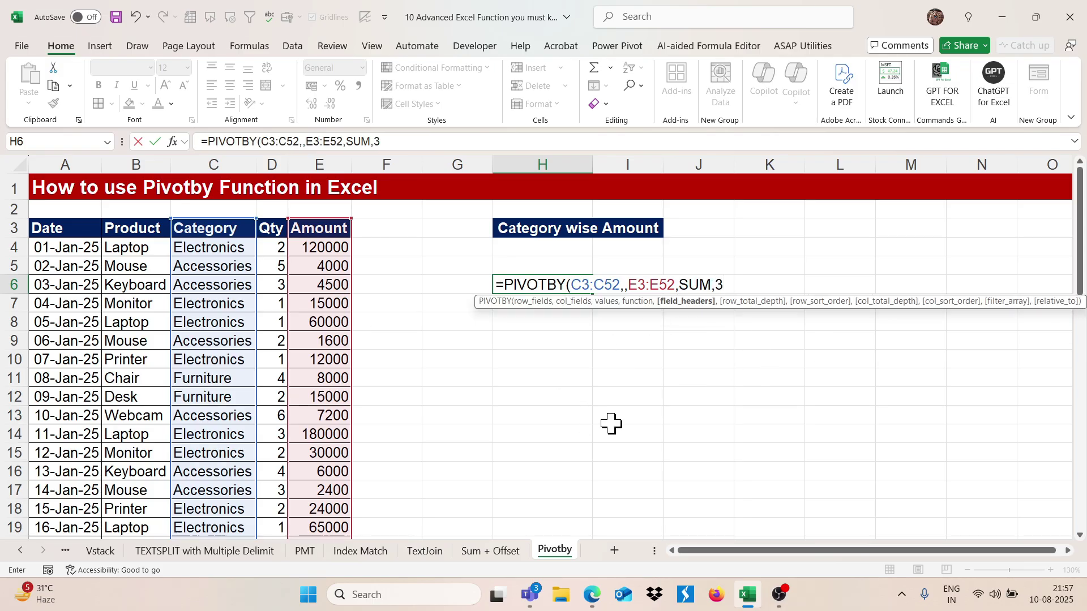
key(Return)
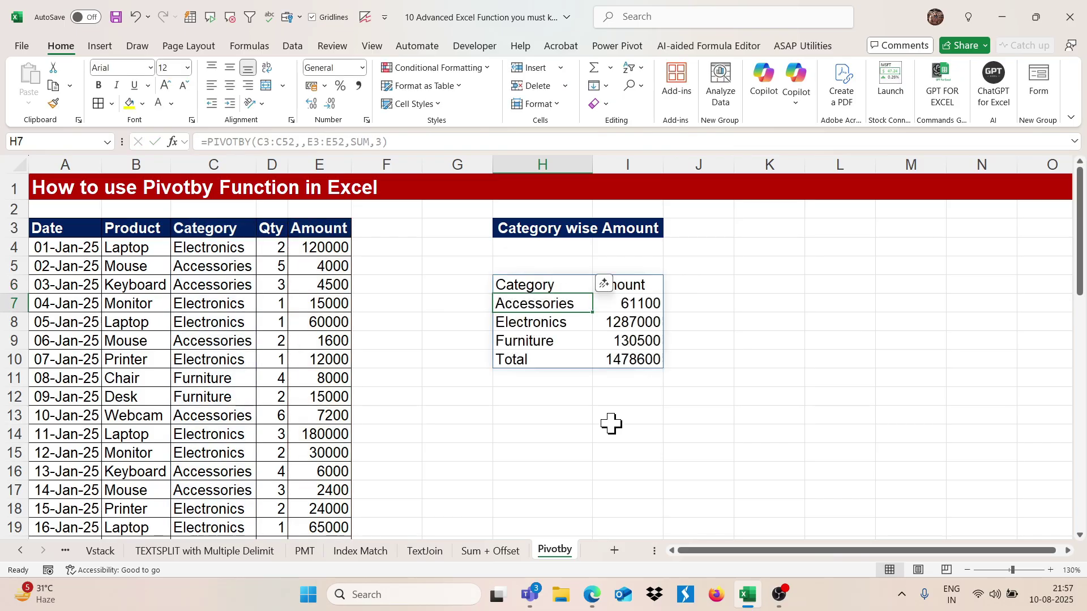
click(546, 277)
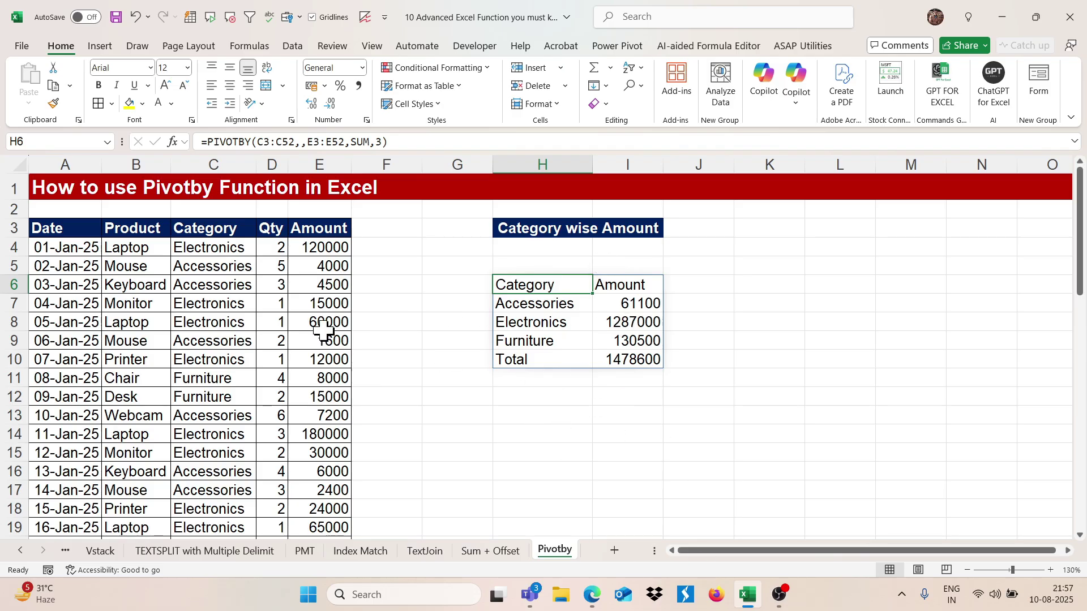
- Change the category in C9 to Computer and check its amount in the PIVOTBY summary
click(235, 335)
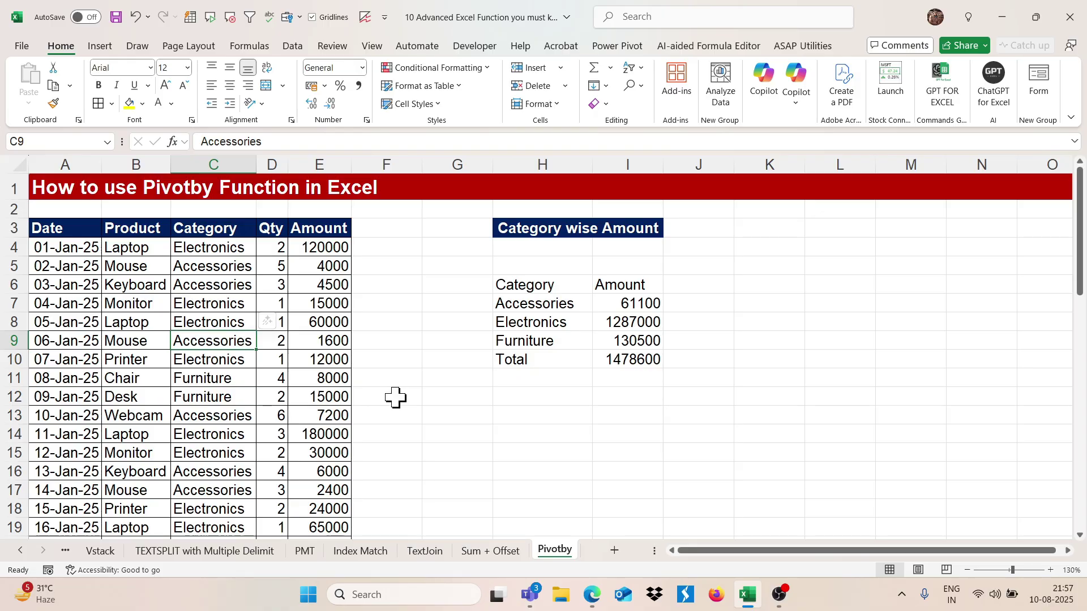
text(Computer)
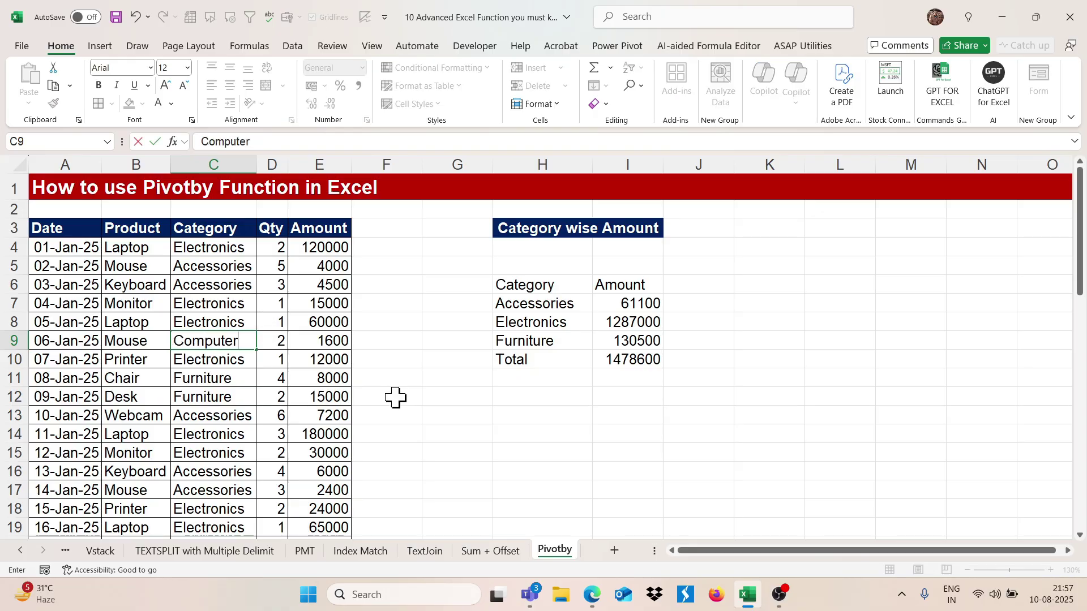
key(Return)
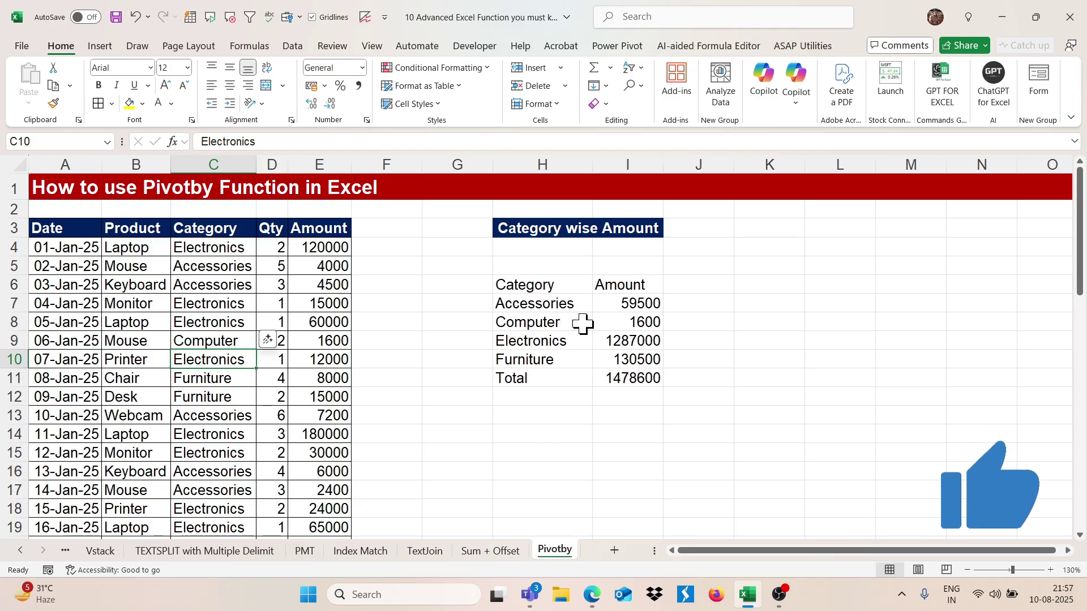
click(629, 323)
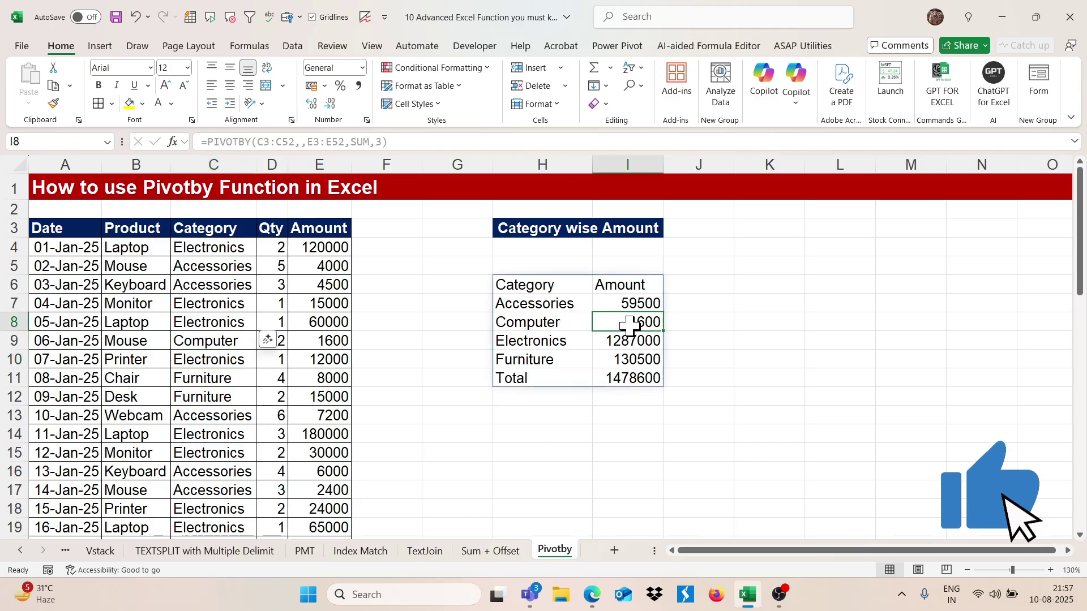
click(552, 286)
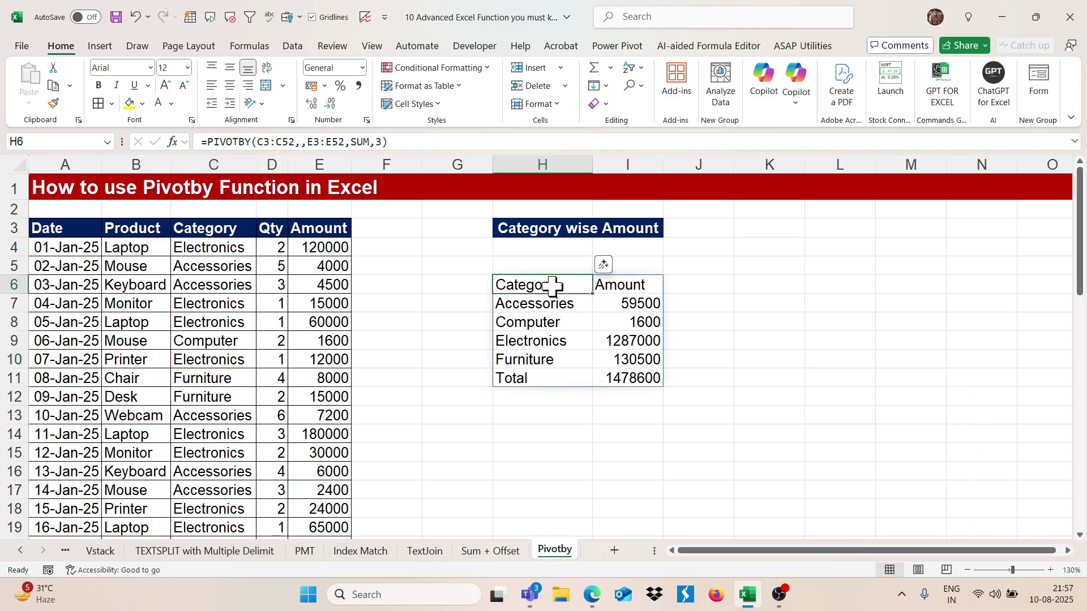